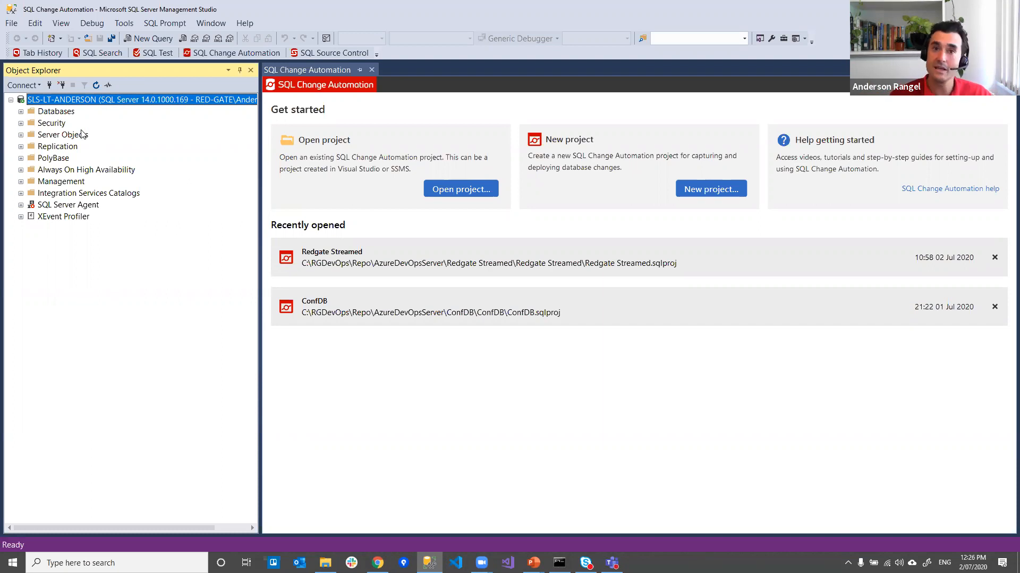
Switch to SQL Data Catalog in the browser and review the classification tags in its taxonomy
click(378, 563)
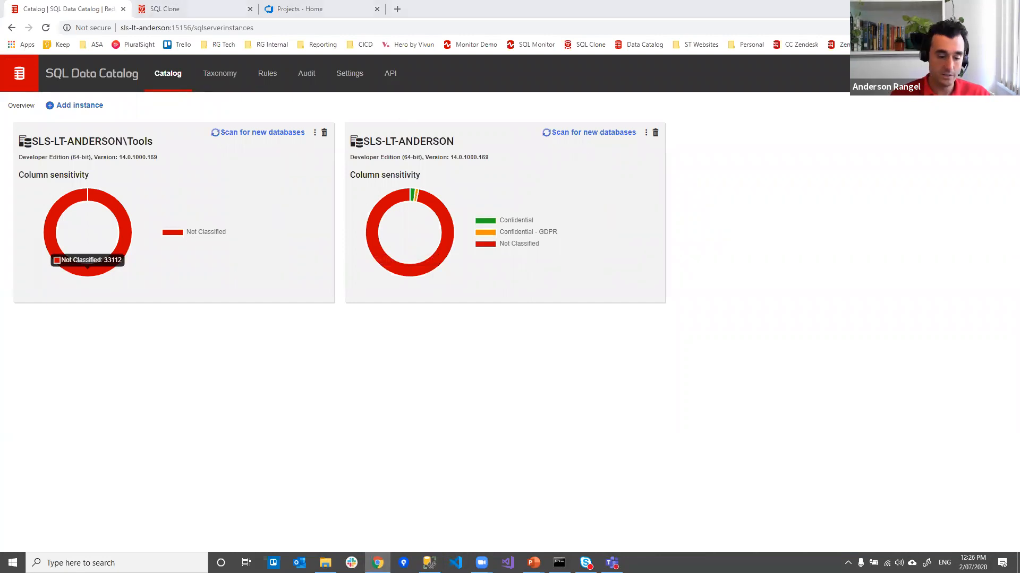
key(alt+Tab)
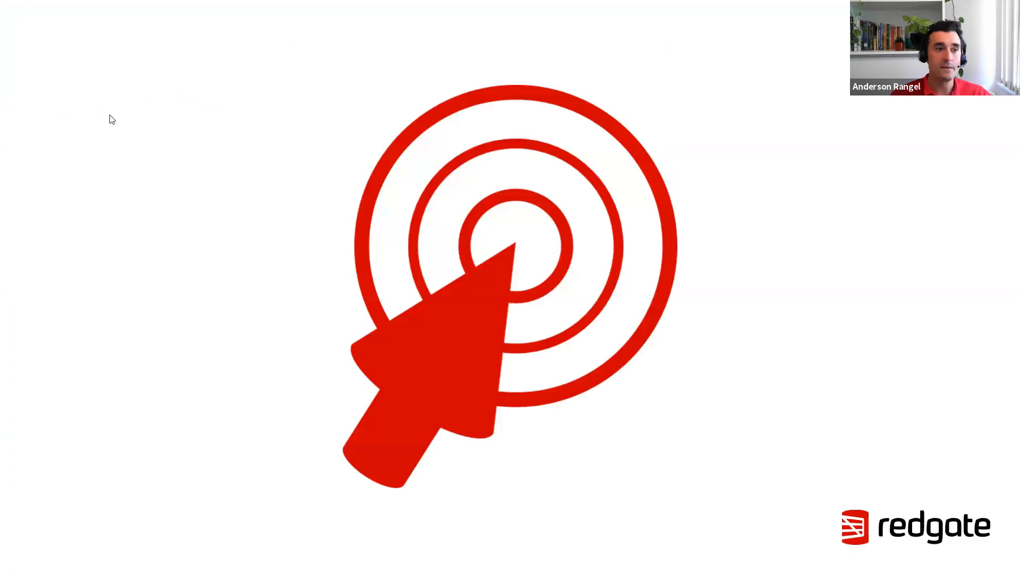
key(alt+Tab)
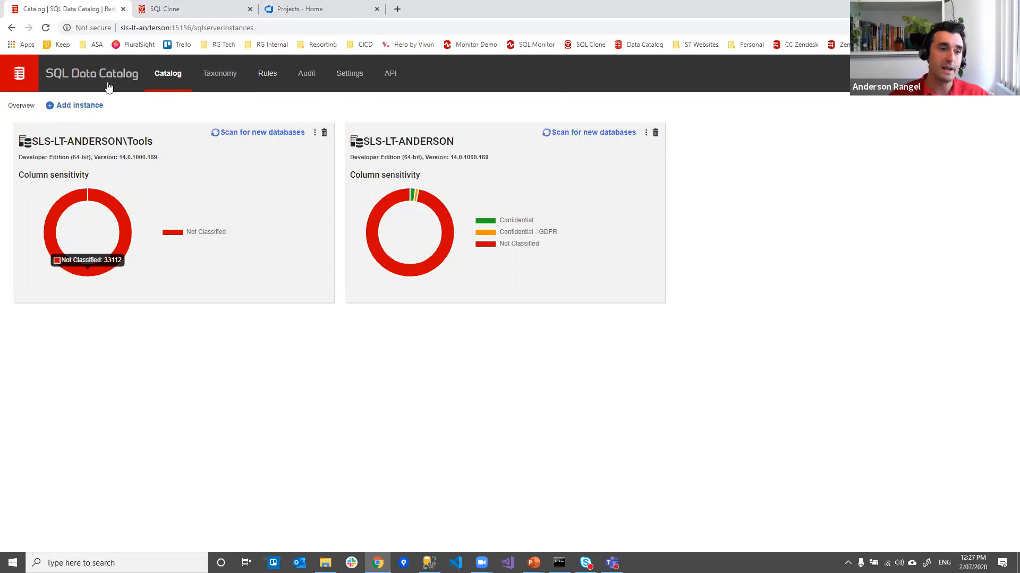
click(226, 78)
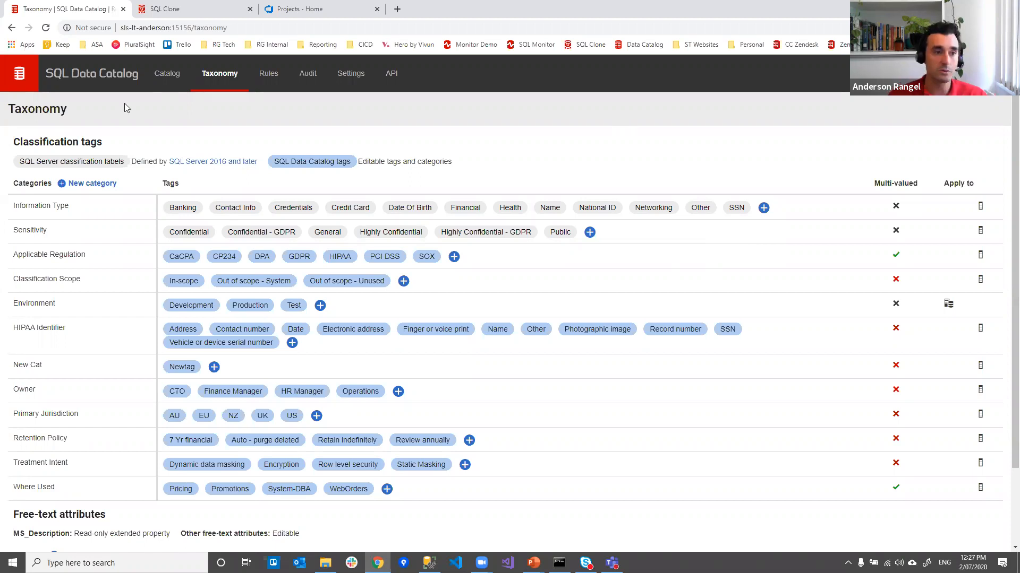
Return to the catalog overview and open the column list of the RG_Streamed-1Prod database
click(105, 76)
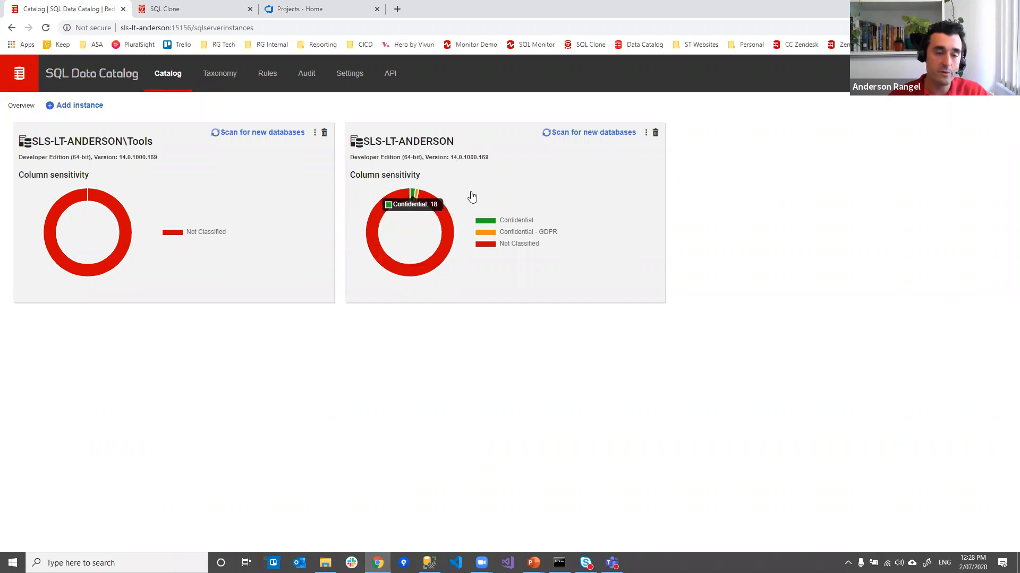
click(530, 188)
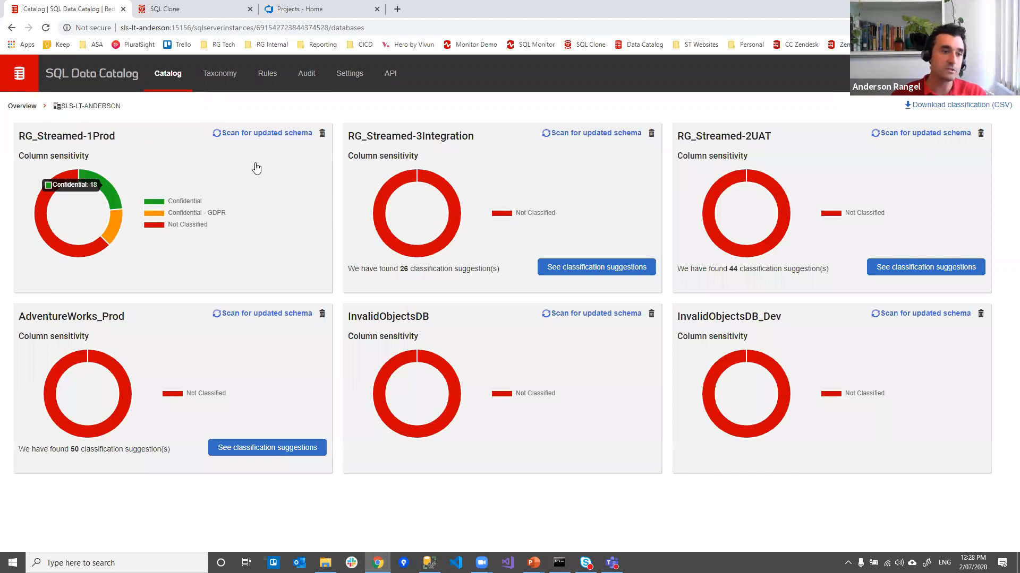
click(252, 201)
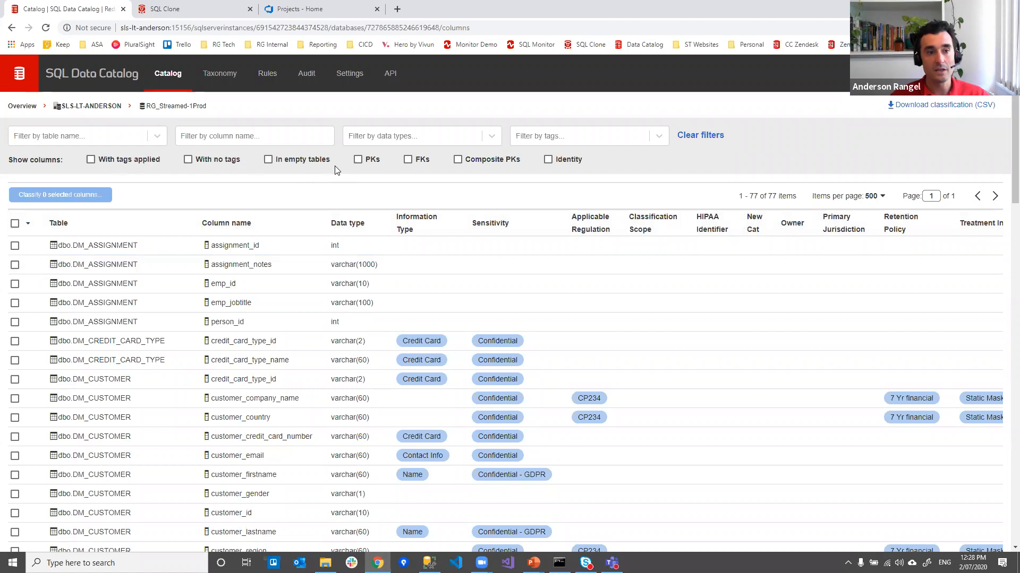
Filter the column list to primary keys with no tags and select all of the listed columns
click(358, 160)
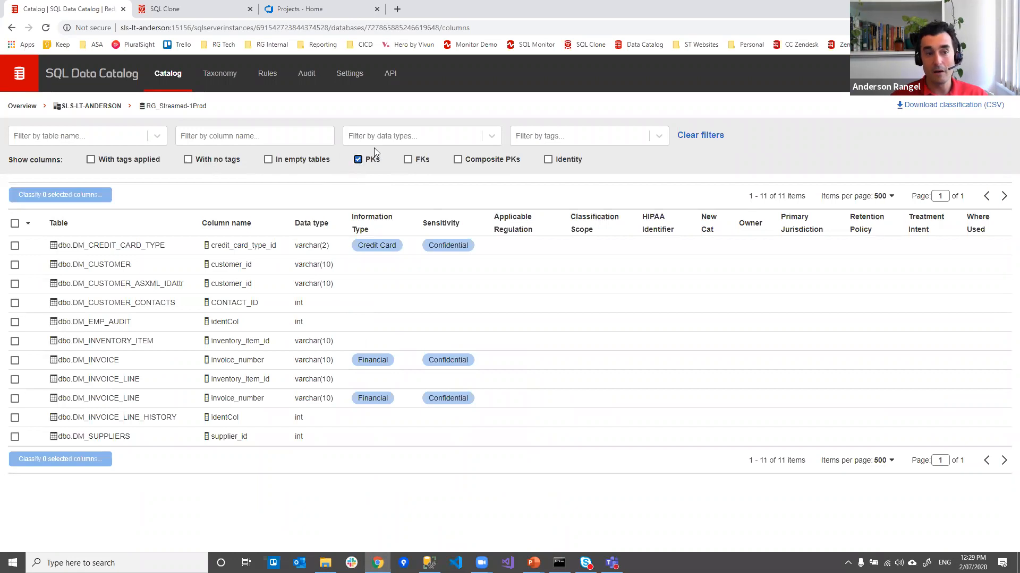
click(189, 161)
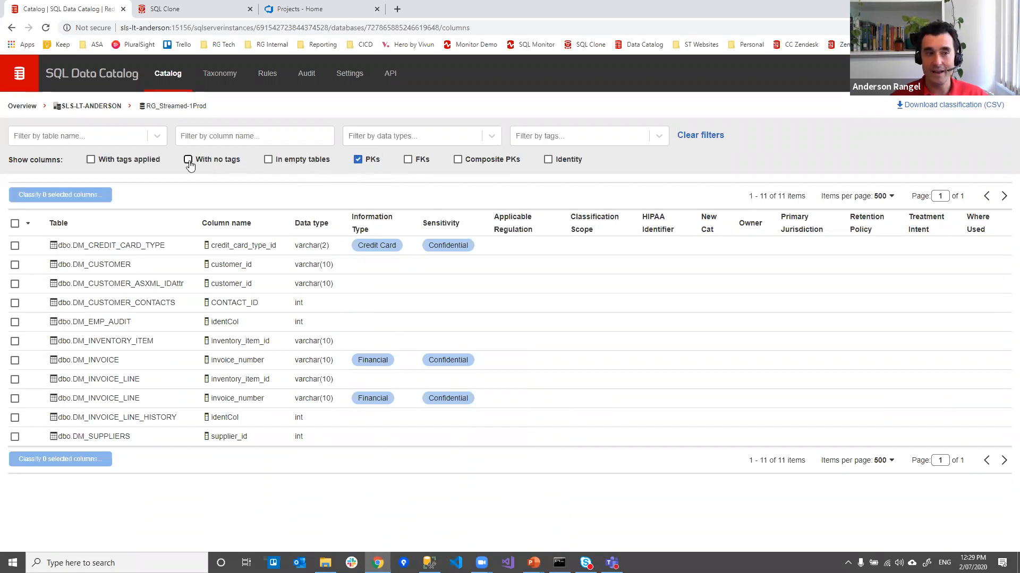
click(14, 225)
click(24, 264)
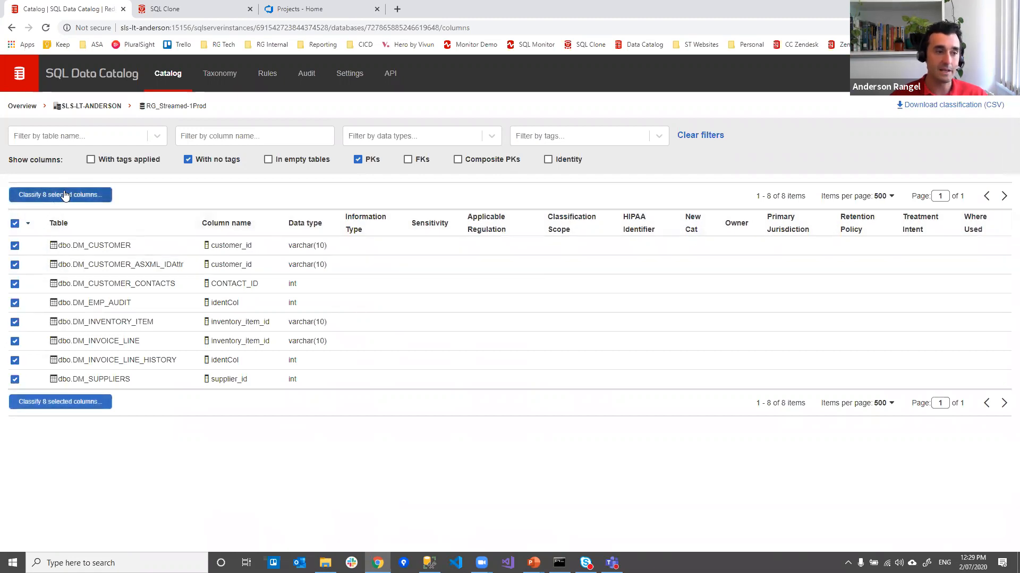
Start classifying the selected columns, setting Sensitivity to General and Classification Scope to Out of scope - System
click(65, 196)
click(859, 155)
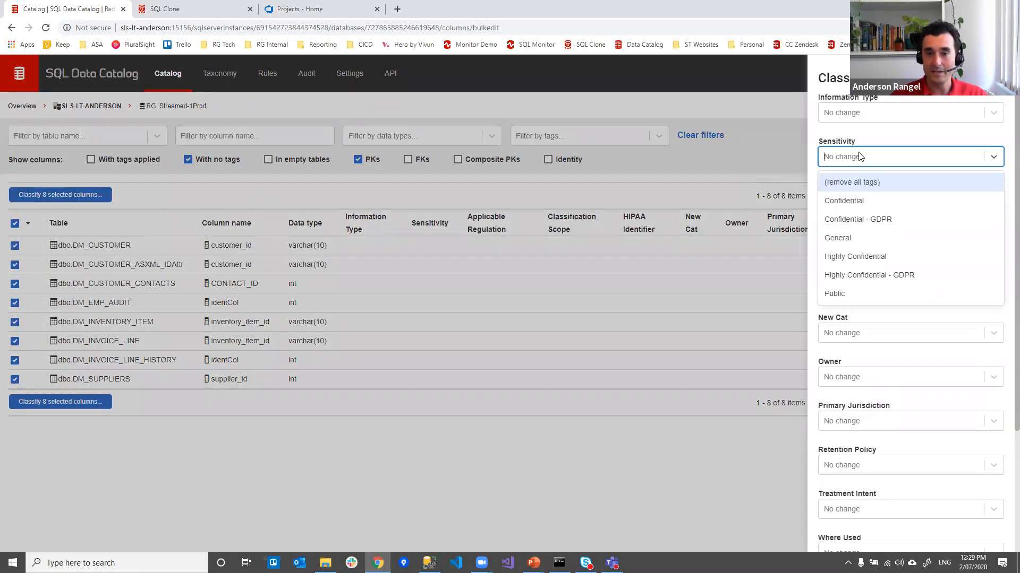
click(877, 239)
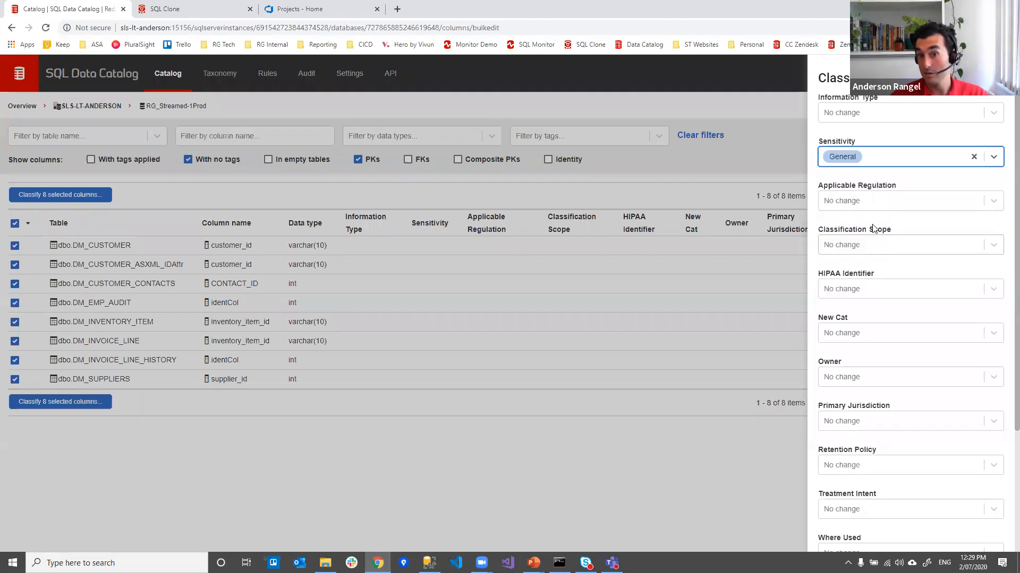
click(903, 248)
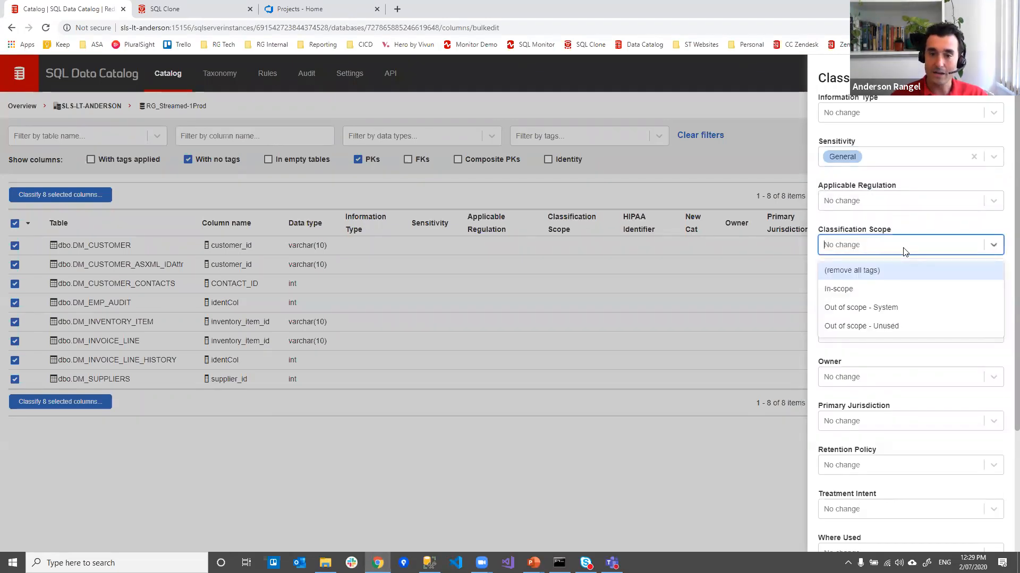
click(904, 314)
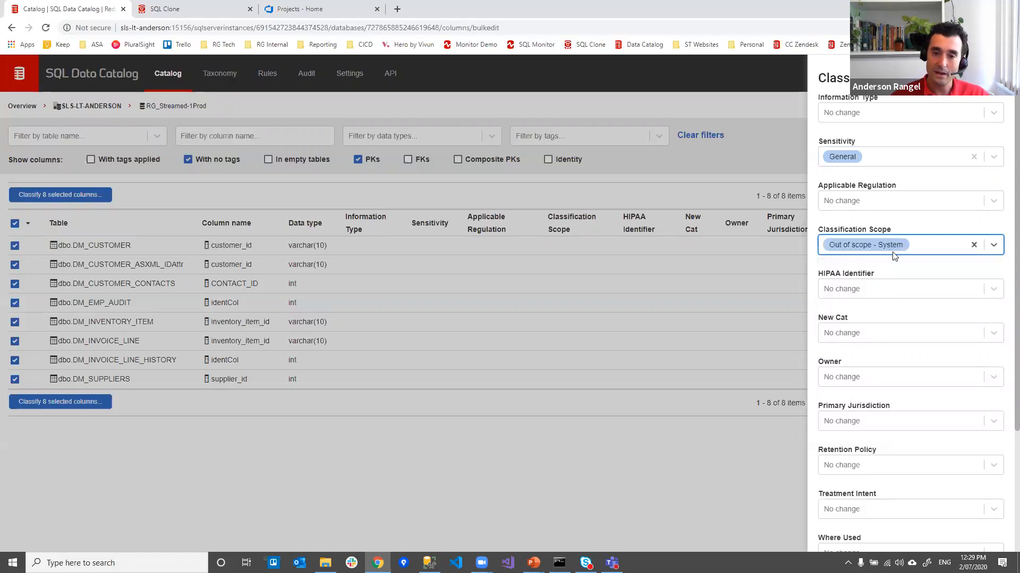
Leave the remaining classification categories at No change, apply the classification to all selected columns and close the classification form
scroll(894, 257, down, 3)
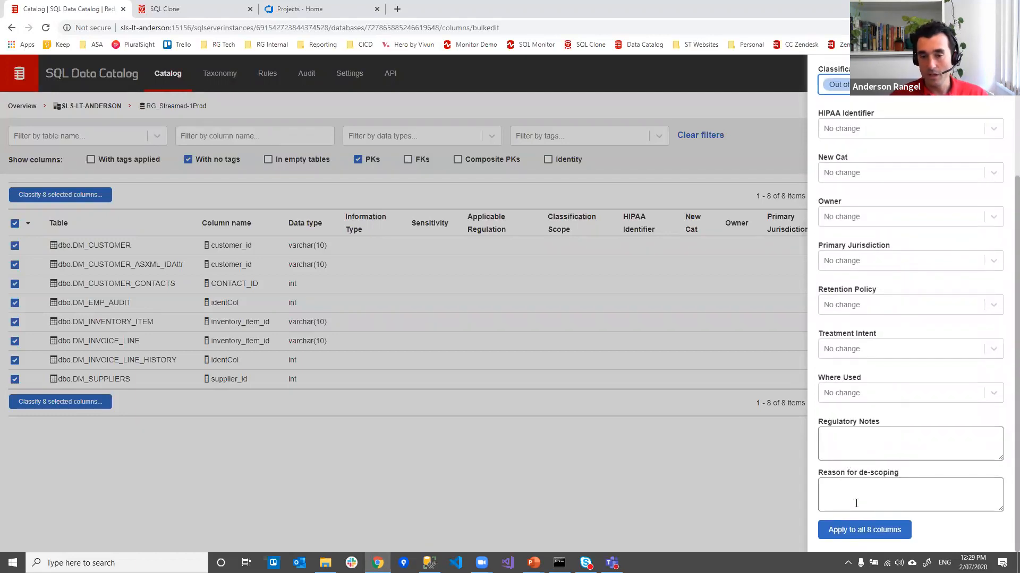
click(885, 220)
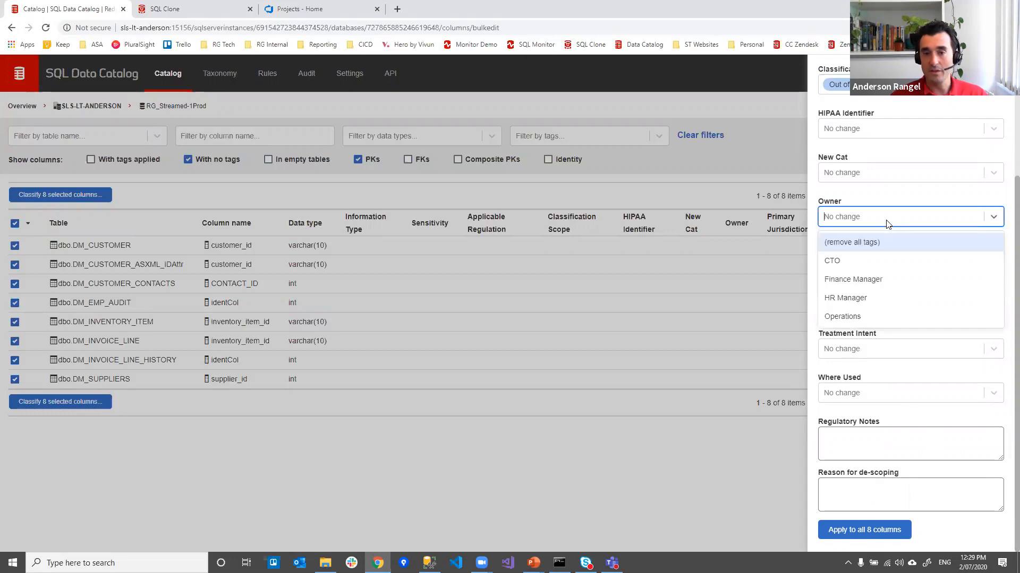
click(887, 221)
click(843, 533)
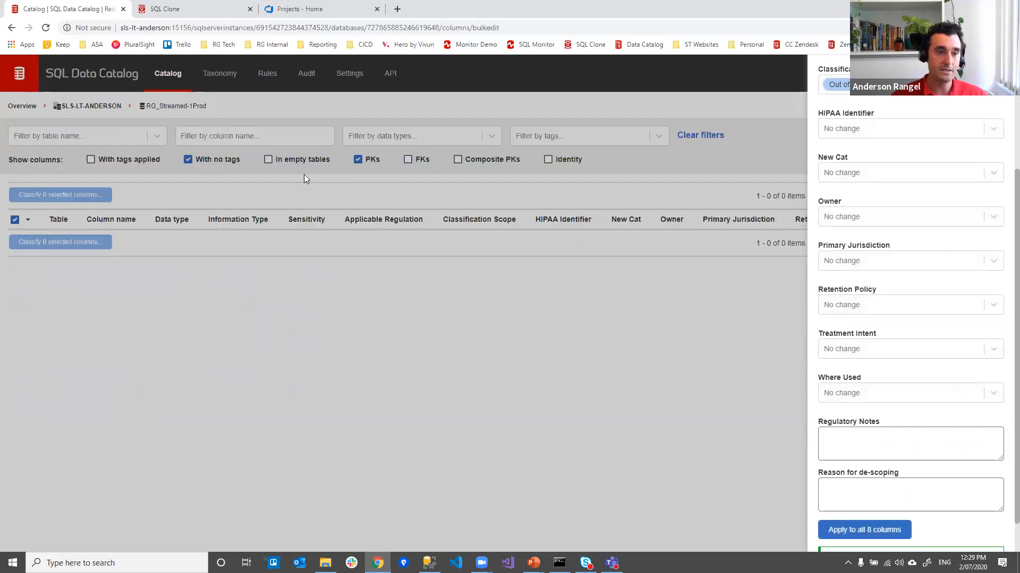
scroll(967, 160, up, 3)
click(457, 391)
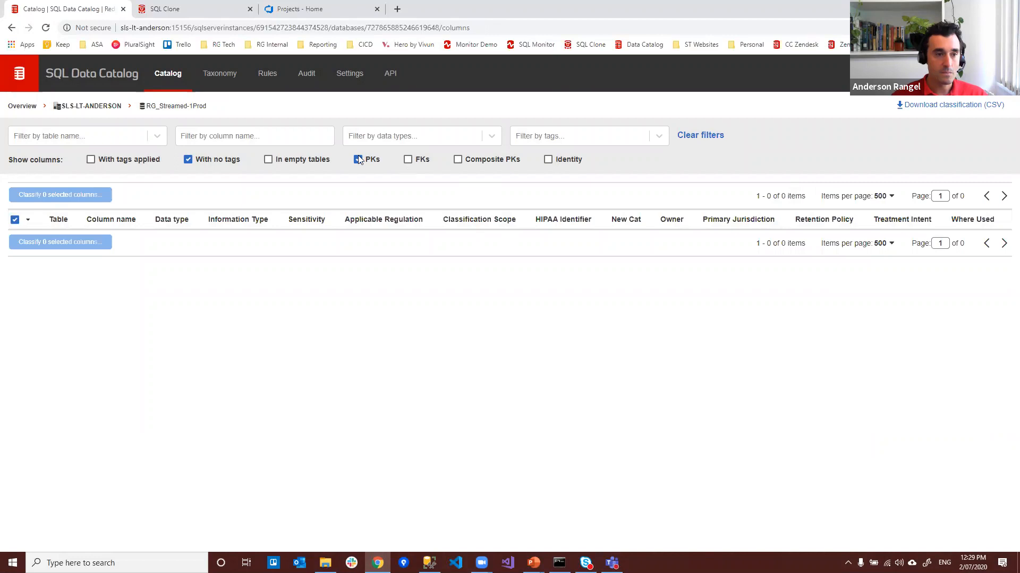
Remove the untagged and primary-key filters and limit the column list to the dbo.DM_CUSTOMER table
click(188, 159)
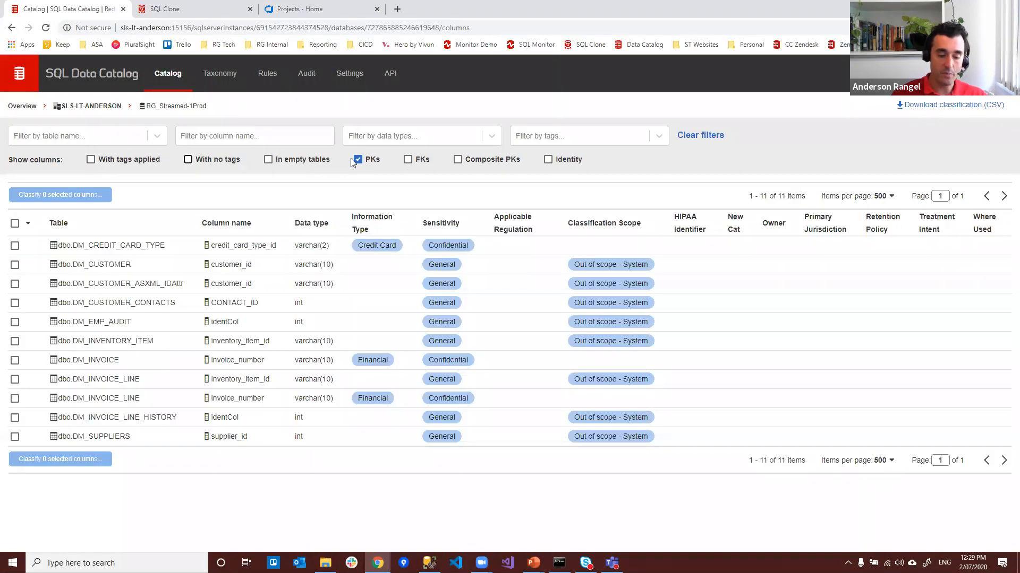
click(48, 136)
text(c)
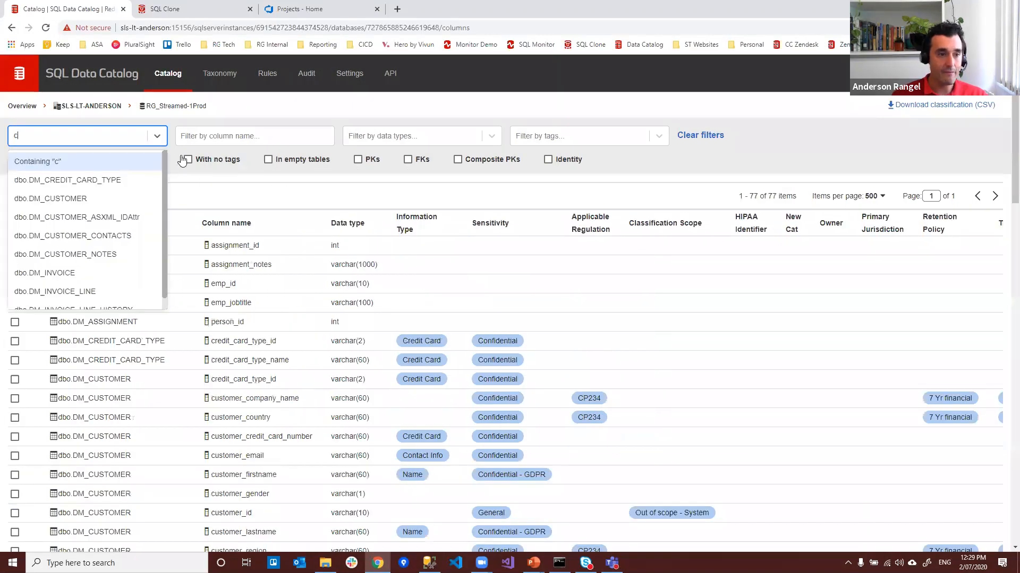
text(ust)
key(Down)
key(Return)
Check dbo.DM_CUSTOMER for columns with no tags, and return to the instance's database overview with all filters removed
click(188, 159)
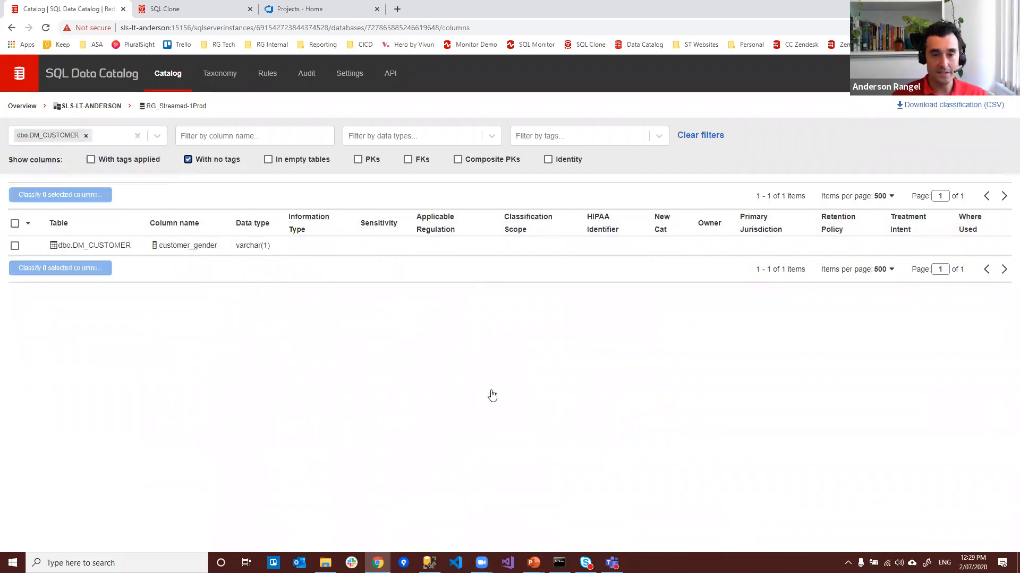
key(space)
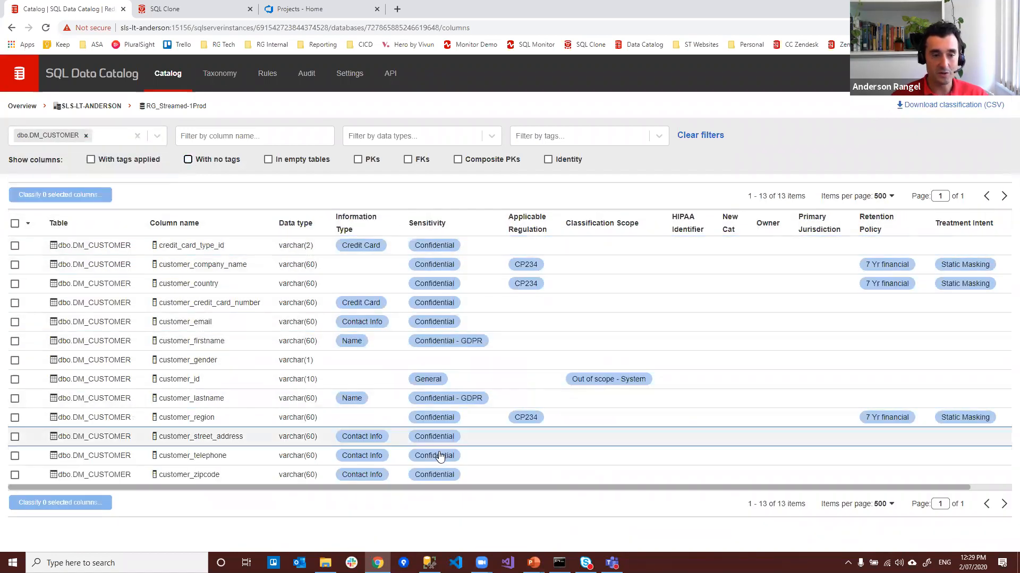
click(137, 136)
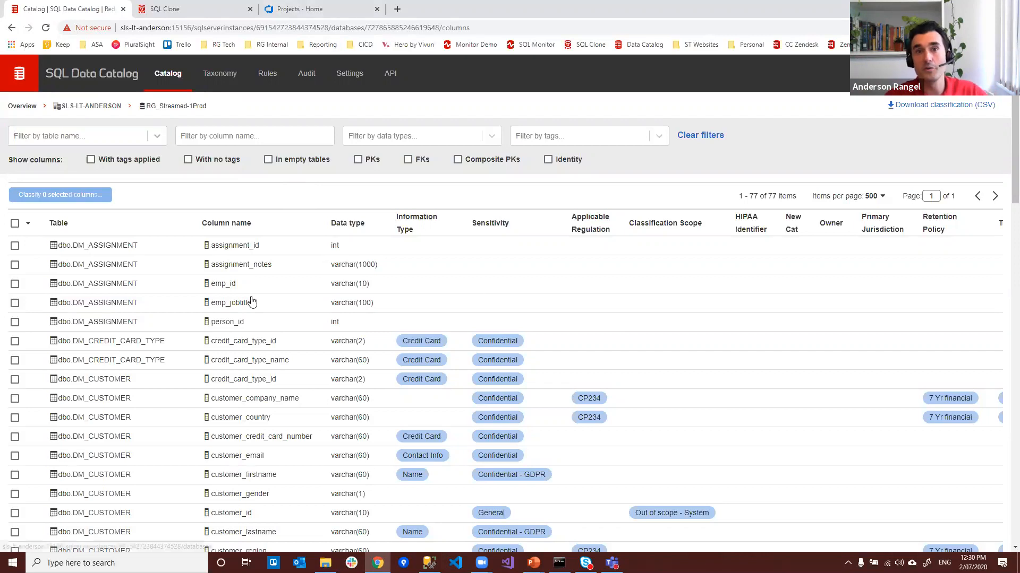
click(90, 106)
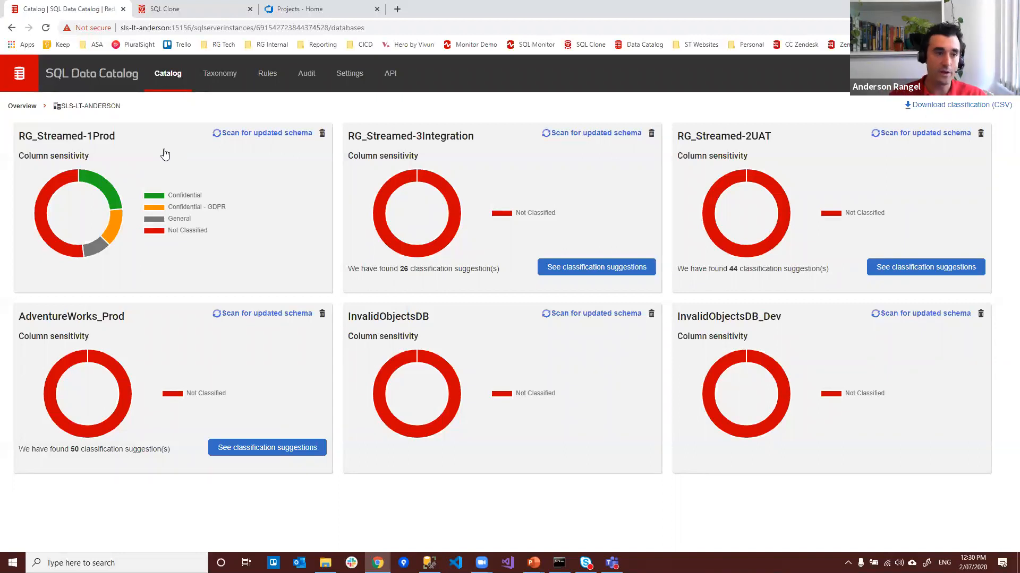
Show the desktop and move the RG_Streamed masking set file to an empty area, magnifying it for inspection
key(super+d)
drag(21, 130, 330, 196)
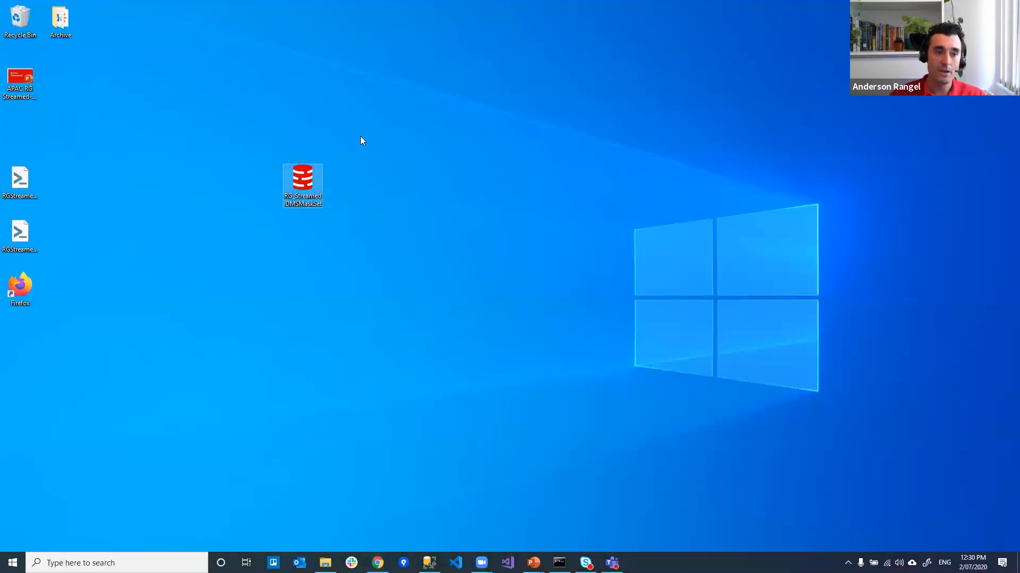
key(ctrl+1)
click(297, 184)
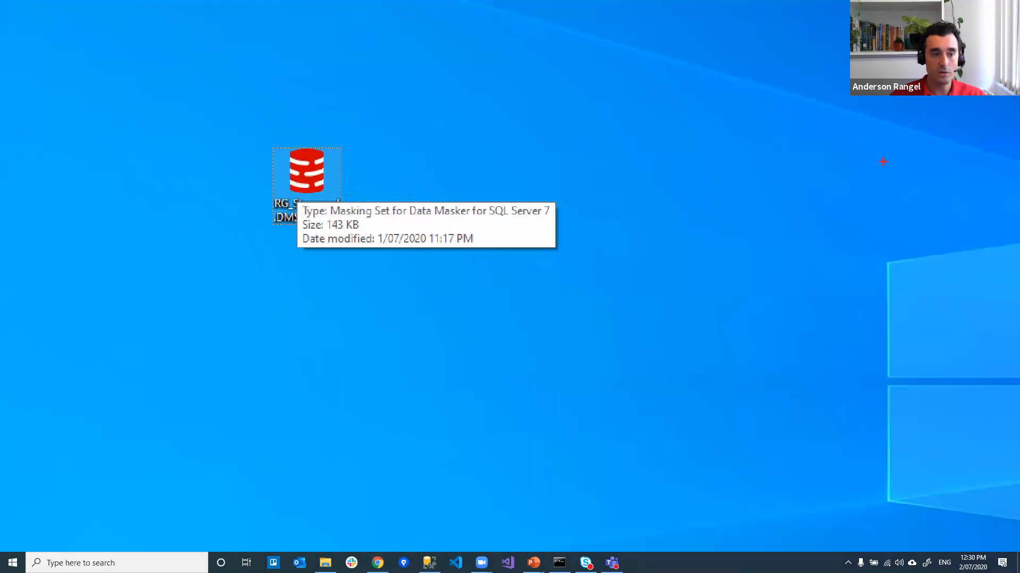
key(Escape)
key(ctrl+1)
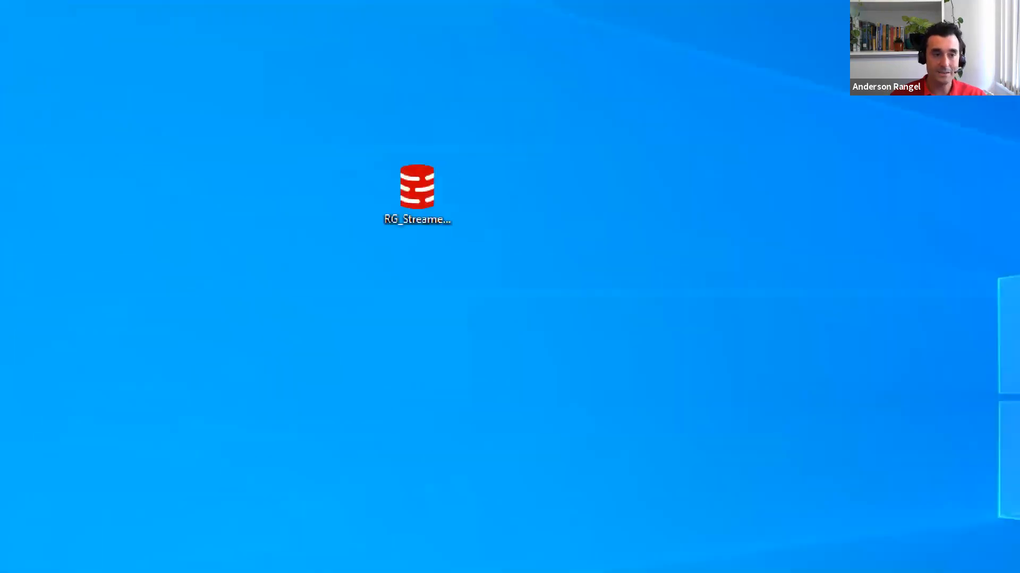
click(370, 246)
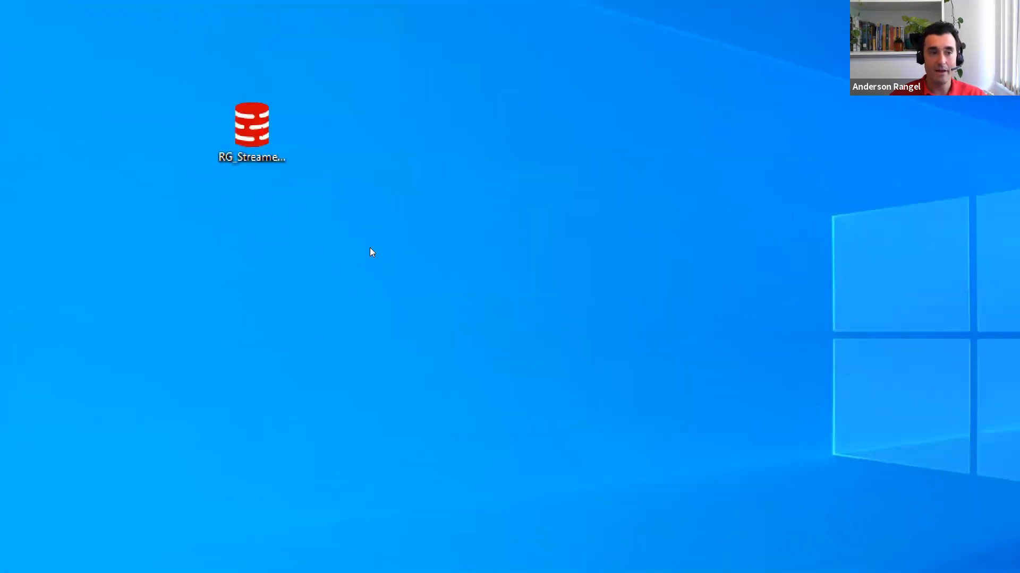
key(Escape)
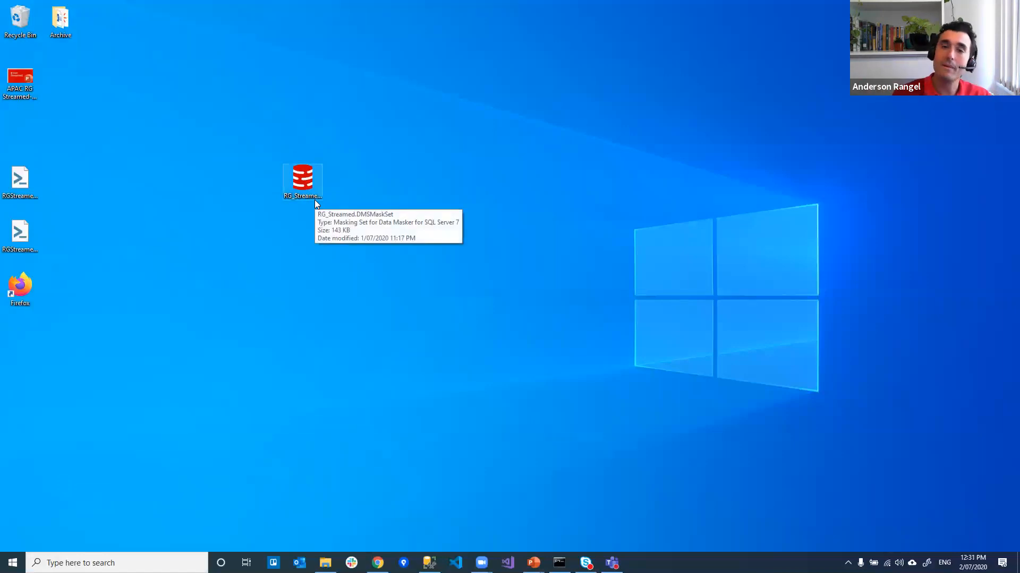
Open the RG_Streamed.DMSMaskSet masking set in Data Masker for SQL Server and maximize its window
click(300, 173)
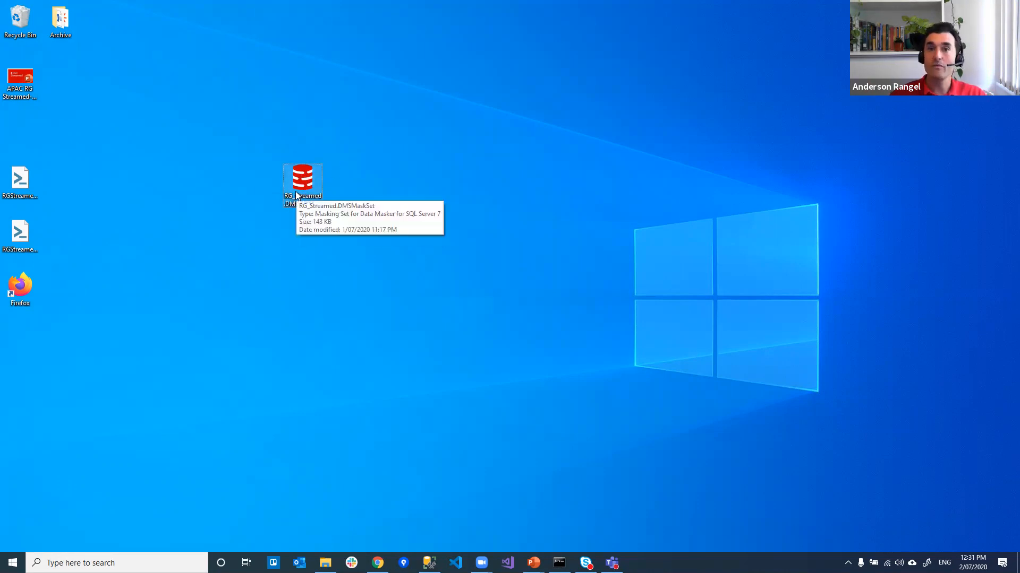
double_click(300, 183)
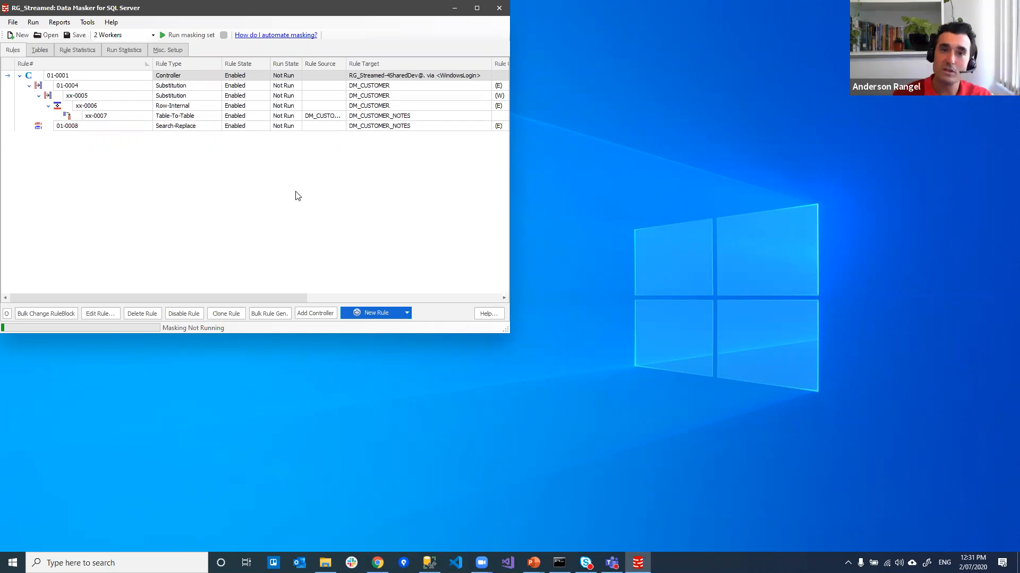
click(477, 8)
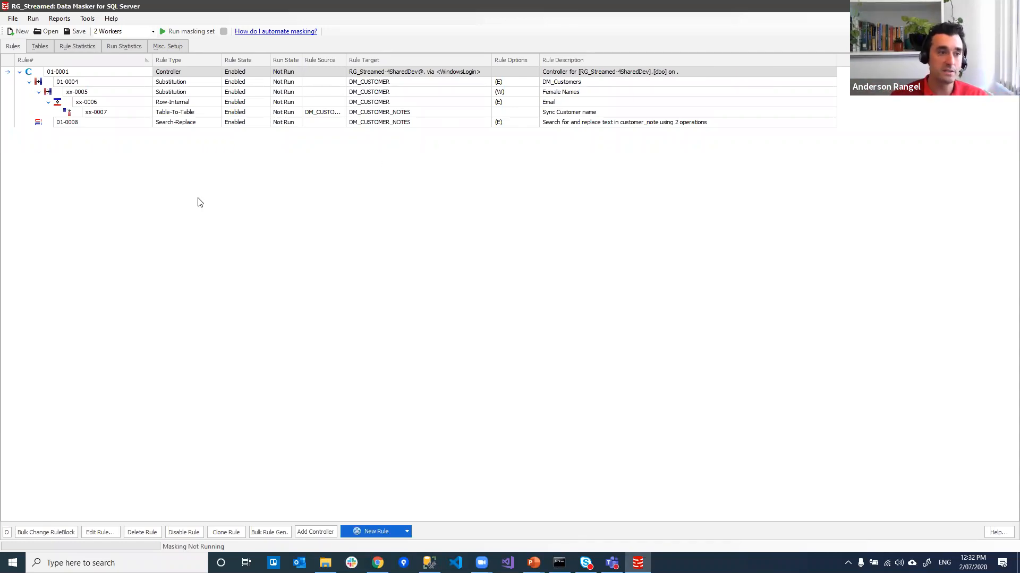
Review the masking rules targeting DM_CUSTOMER and DM_CUSTOMER_NOTES, going through each rule below the controller
click(196, 85)
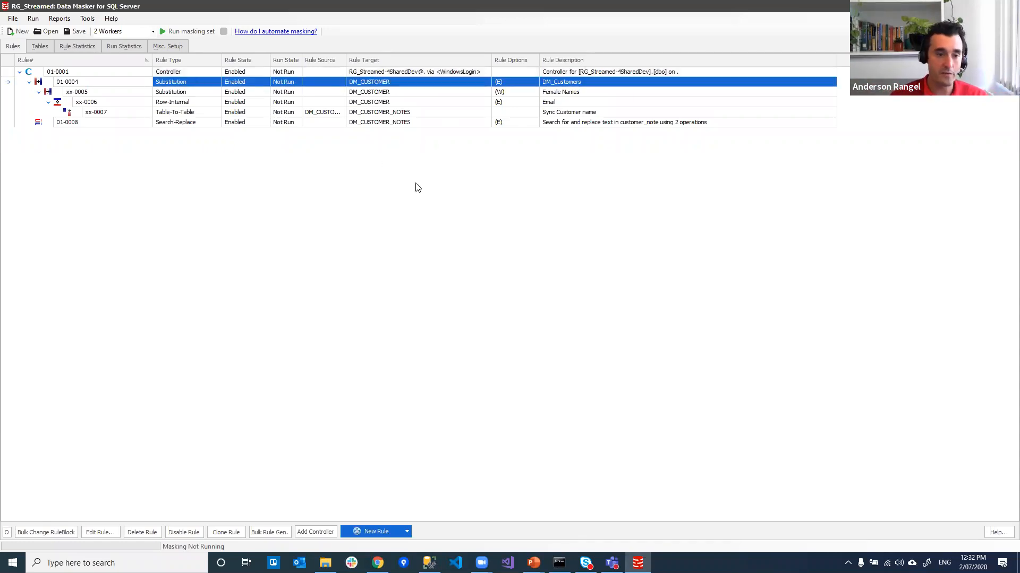
click(375, 92)
click(376, 102)
click(378, 112)
click(379, 122)
click(384, 83)
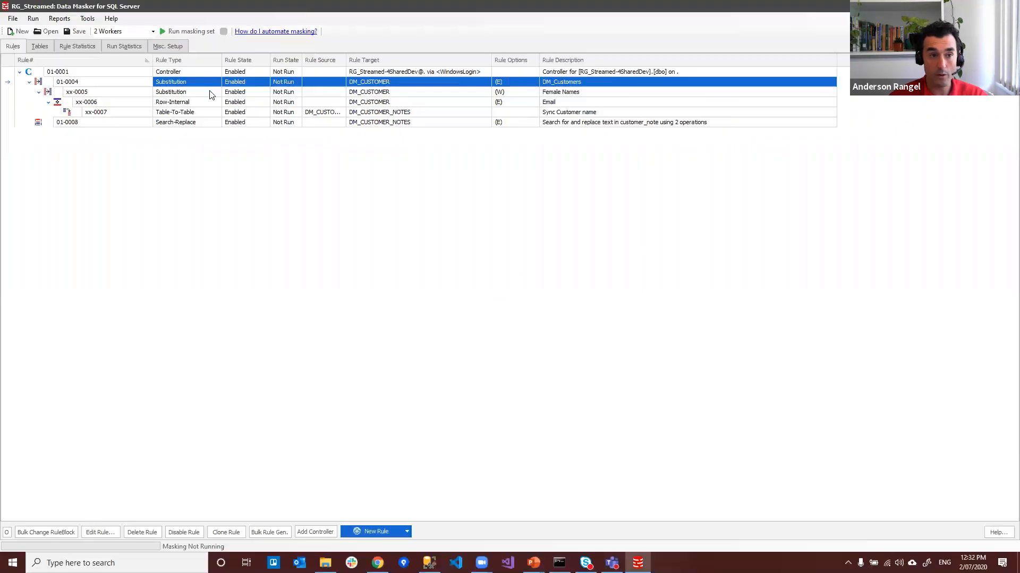
Switch to SQL Server Management Studio
key(alt+Tab)
key(Tab)
key(Tab)
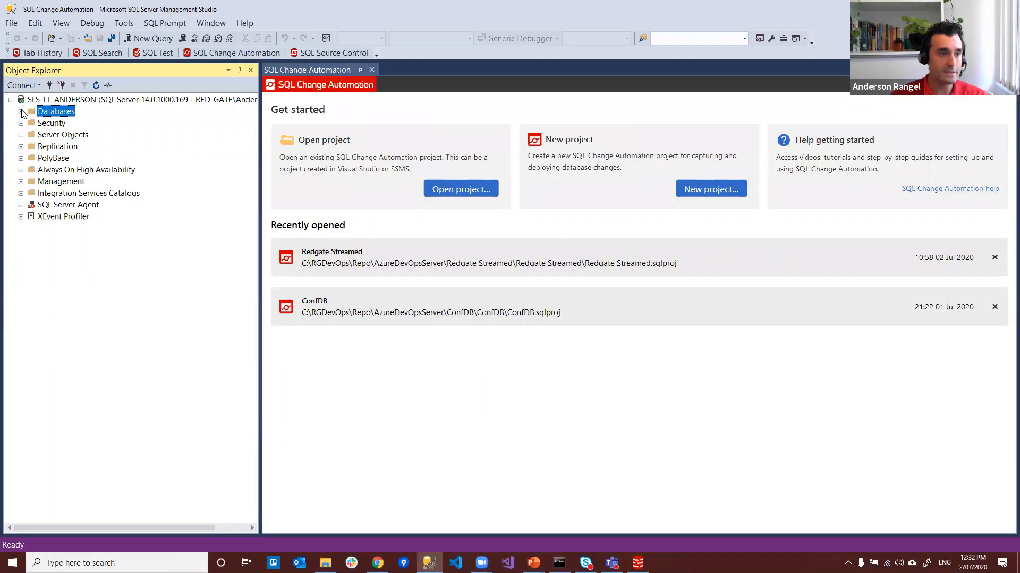
Create a new query against RG_Streamed-1Prod that selects all columns from dbo.DM_CUSTOMER AS DC
click(21, 111)
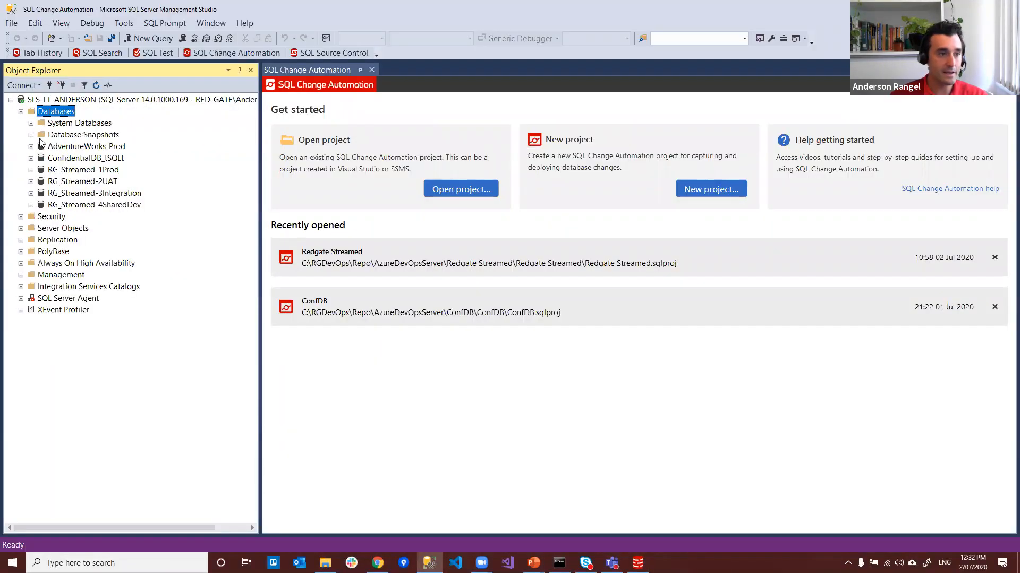
click(81, 170)
click(145, 37)
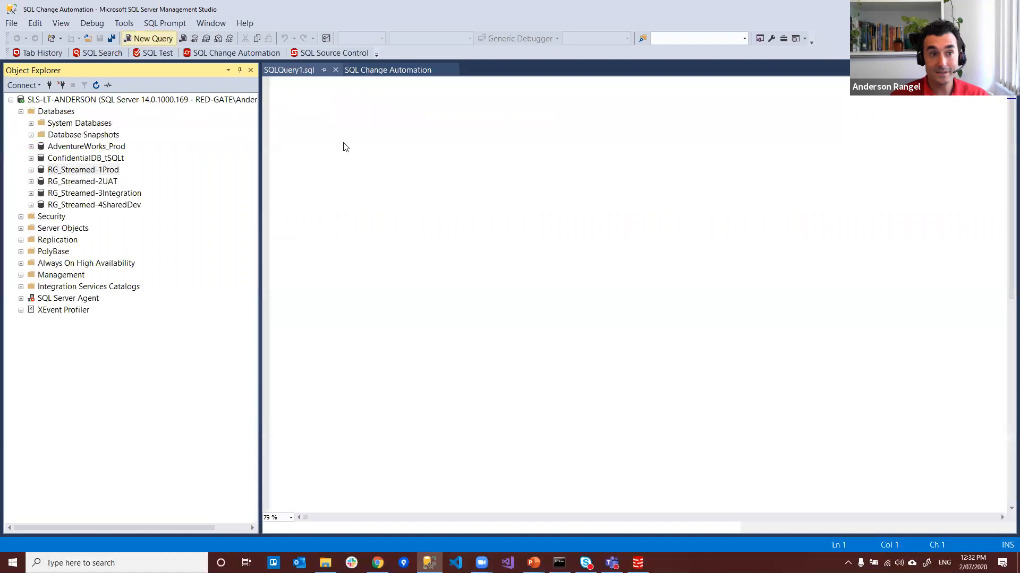
text(ssf)
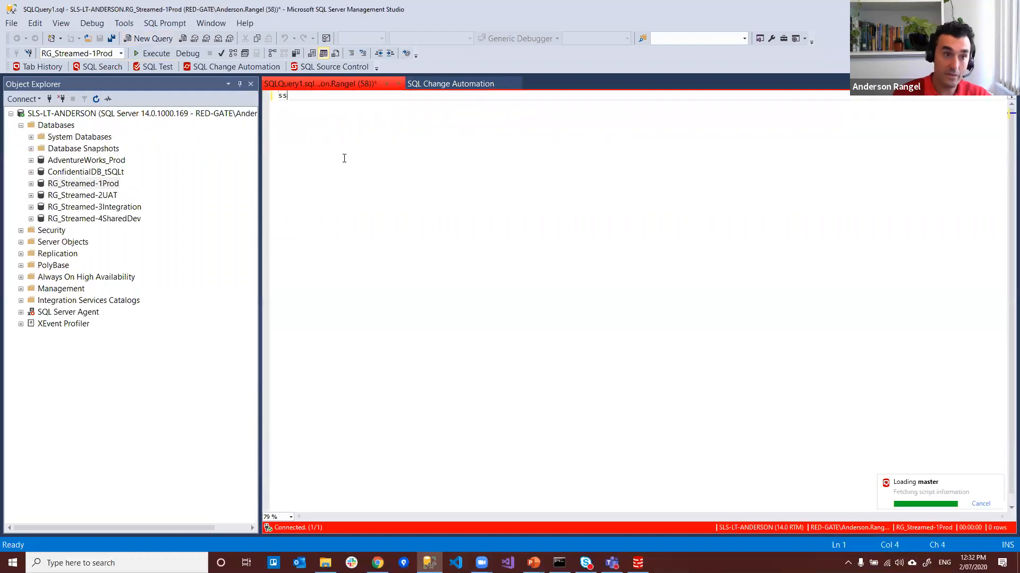
key(Tab)
text(cust)
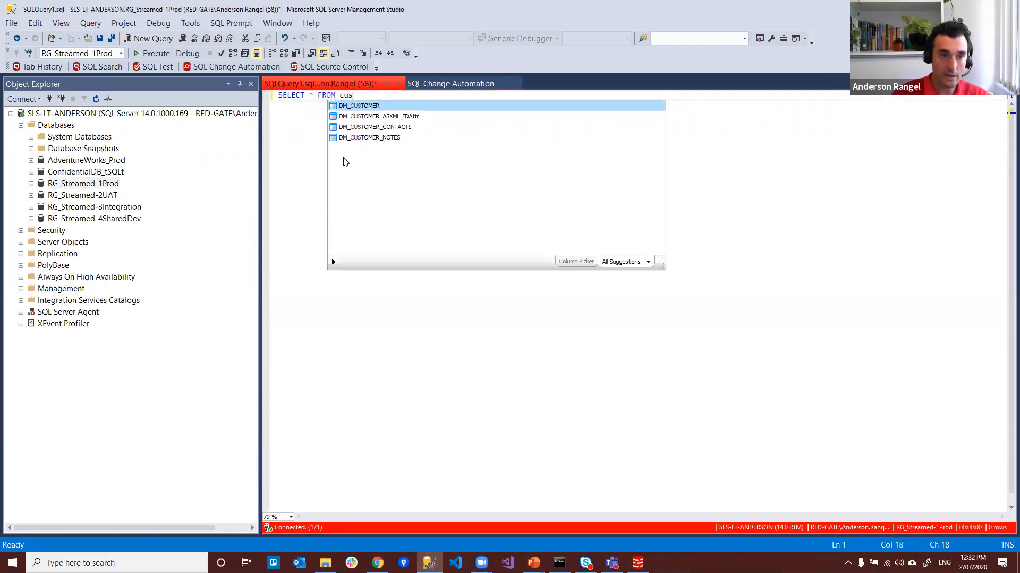
key(Tab)
Add a second SELECT * from dbo.DM_CUSTOMER_NOTES AS DCN, run both queries and enlarge the results area
key(Return)
text(ssf)
key(Tab)
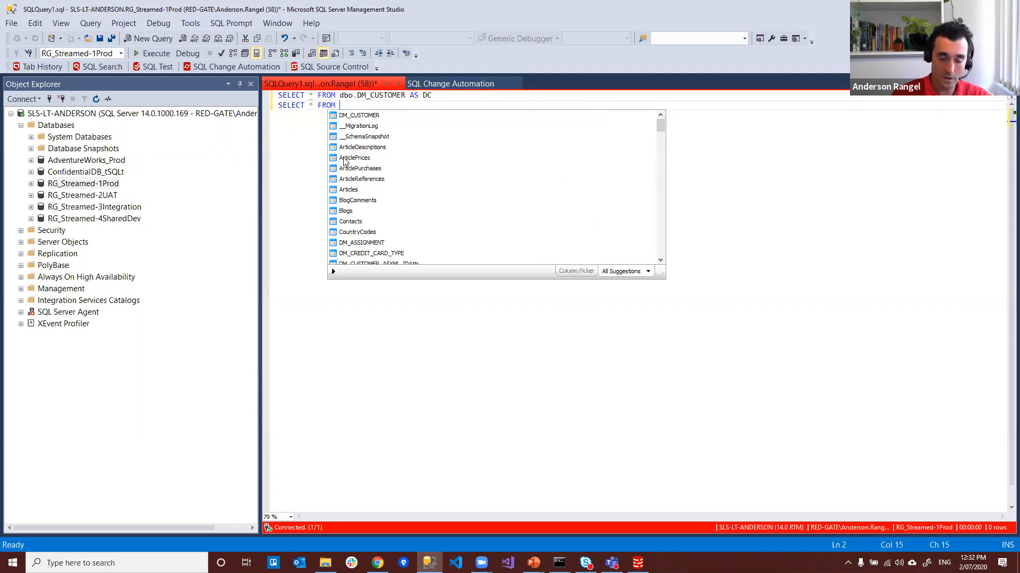
text(note)
key(Tab)
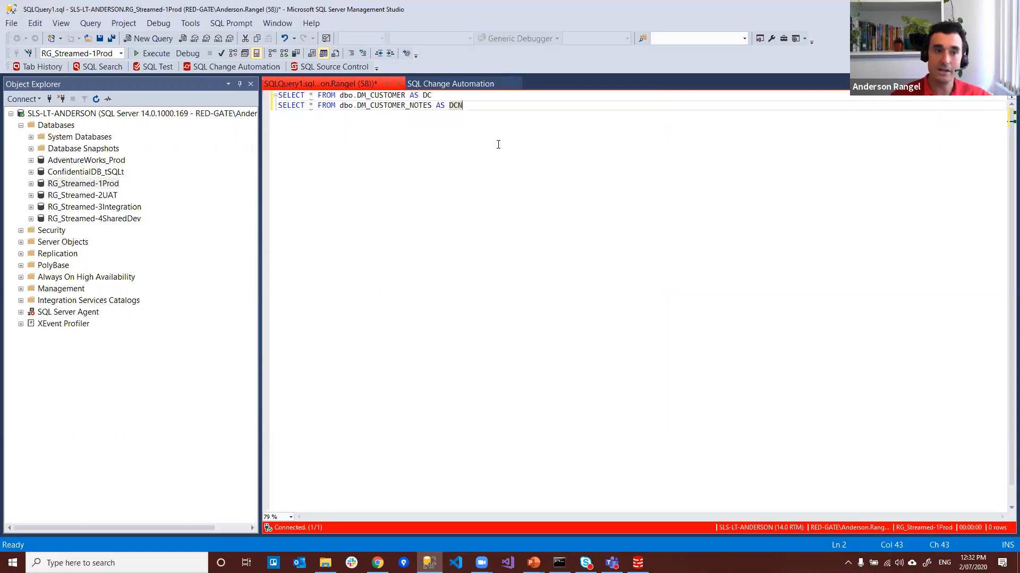
click(156, 53)
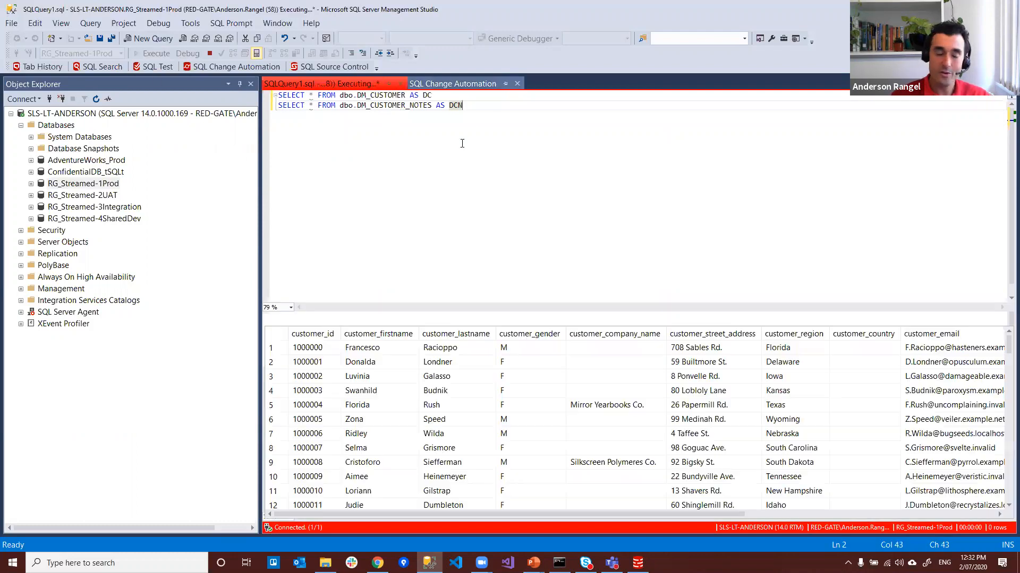
drag(448, 307, 455, 181)
Examine the DM_CUSTOMER results from customer_firstname across to the customer_credit_card_number column
click(381, 207)
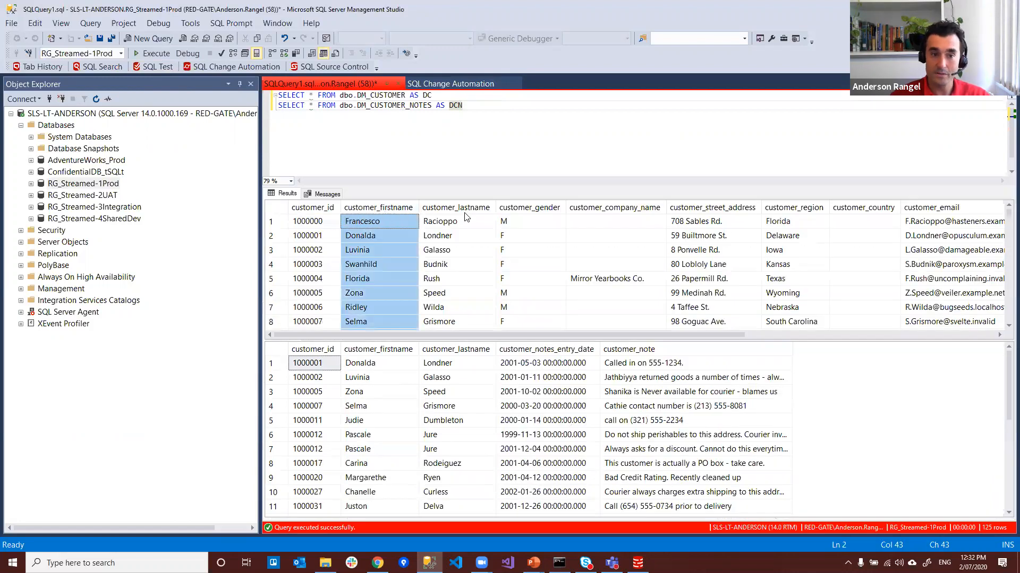
click(381, 280)
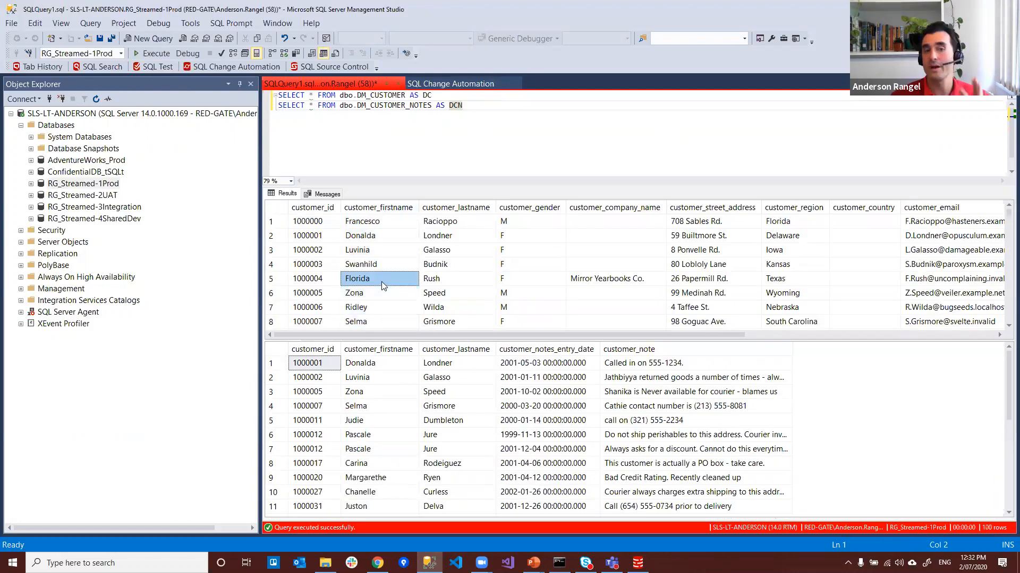
drag(431, 334, 526, 335)
drag(691, 336, 855, 336)
drag(934, 233, 943, 222)
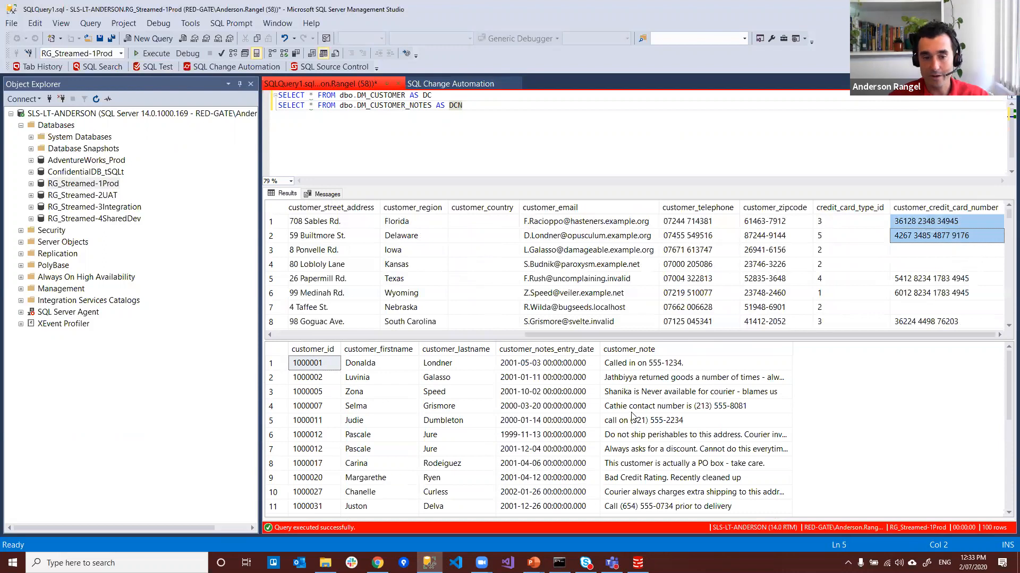
Examine the name and customer_note columns in the DM_CUSTOMER_NOTES results for sensitive data shared with the customer table
click(632, 415)
click(388, 351)
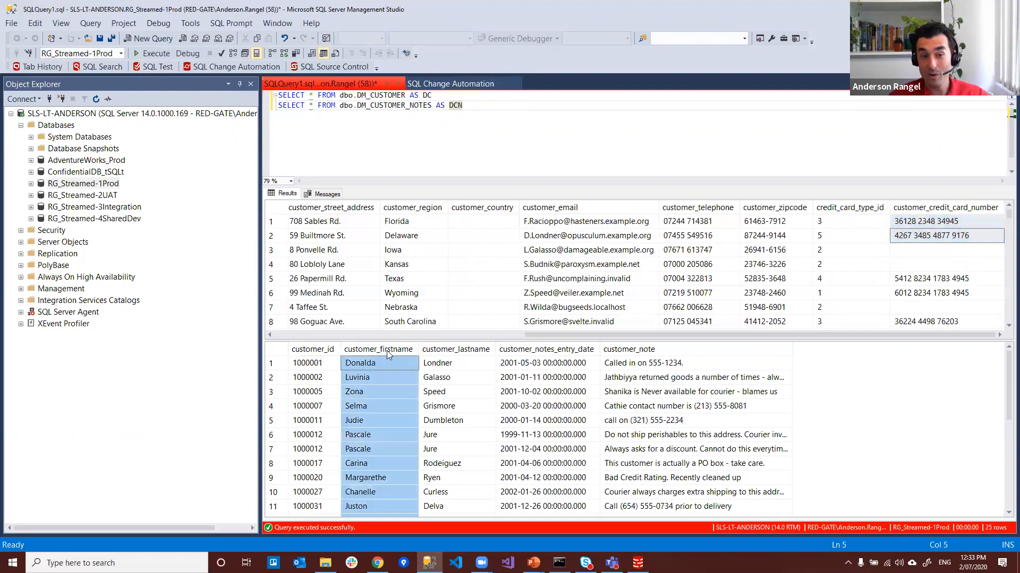
click(431, 393)
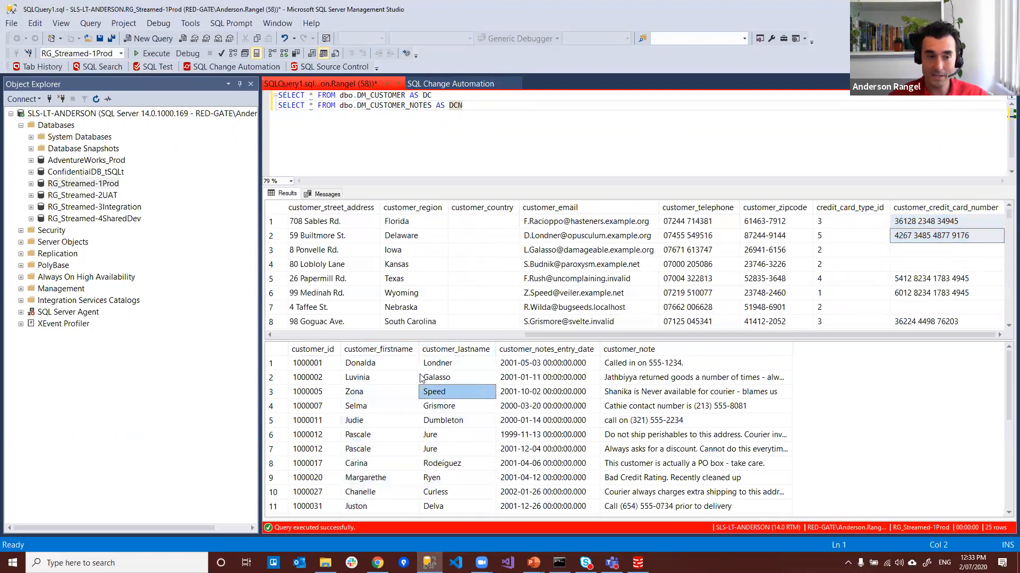
click(353, 335)
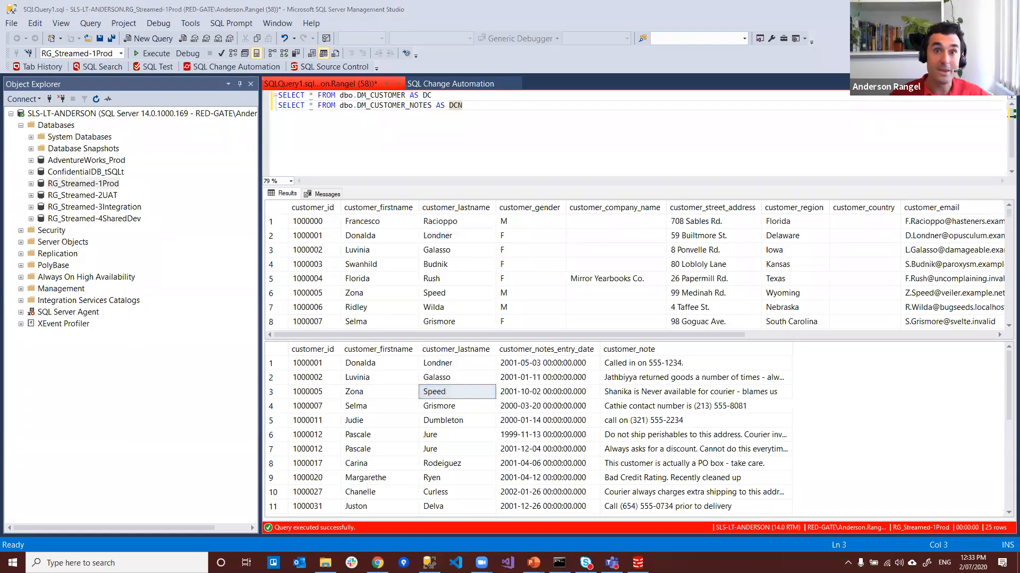
click(654, 351)
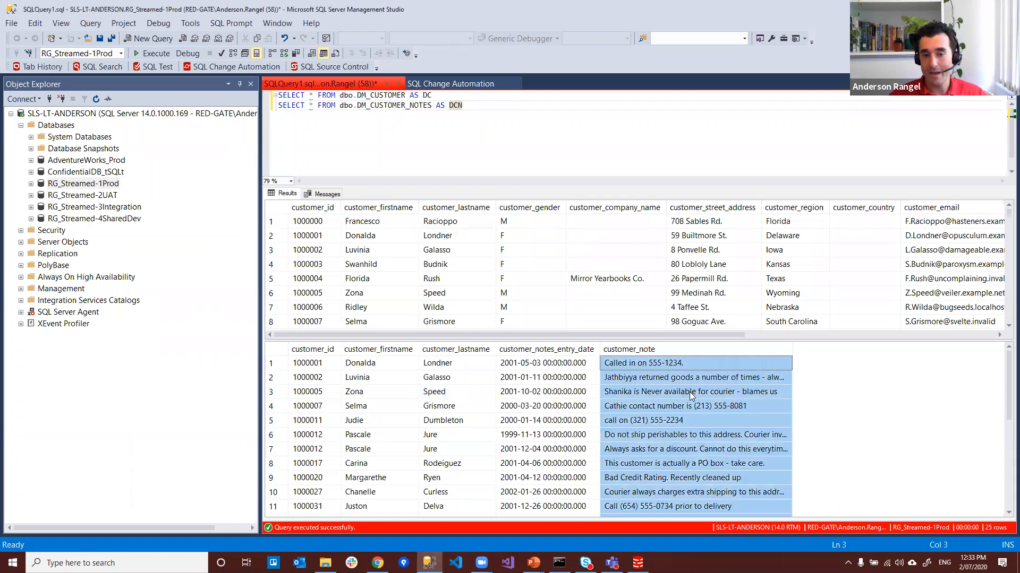
click(685, 491)
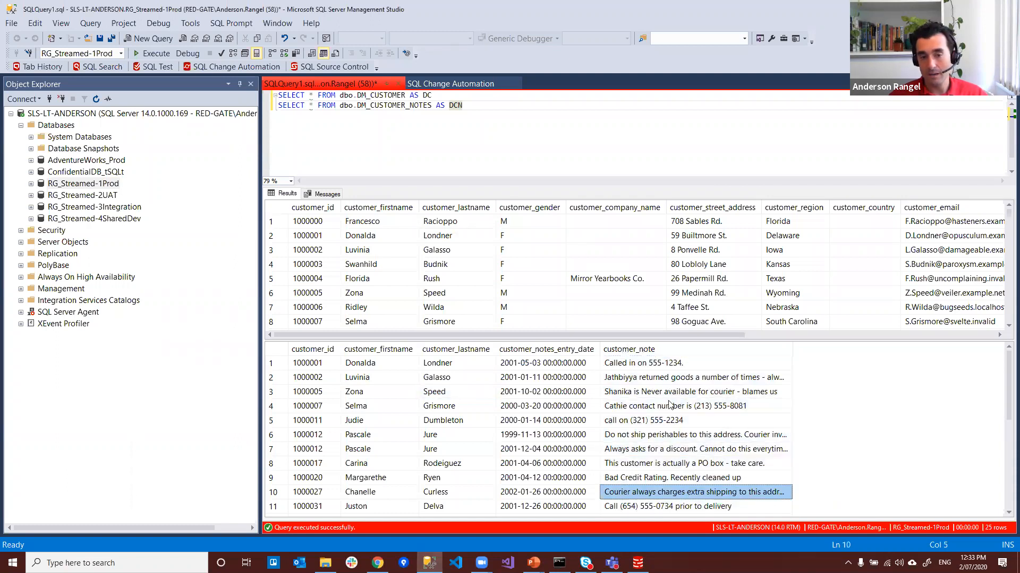
click(665, 352)
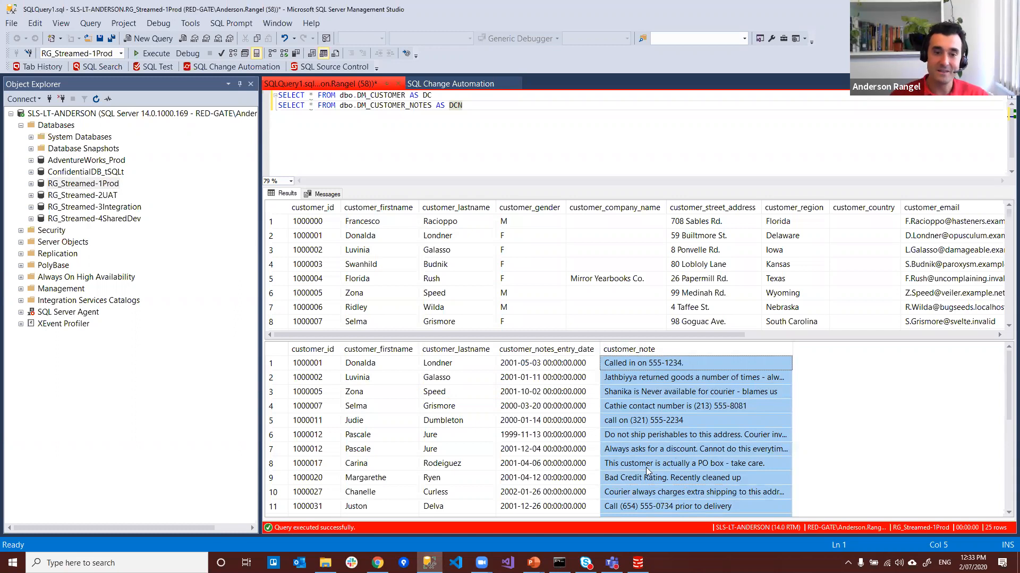
click(452, 394)
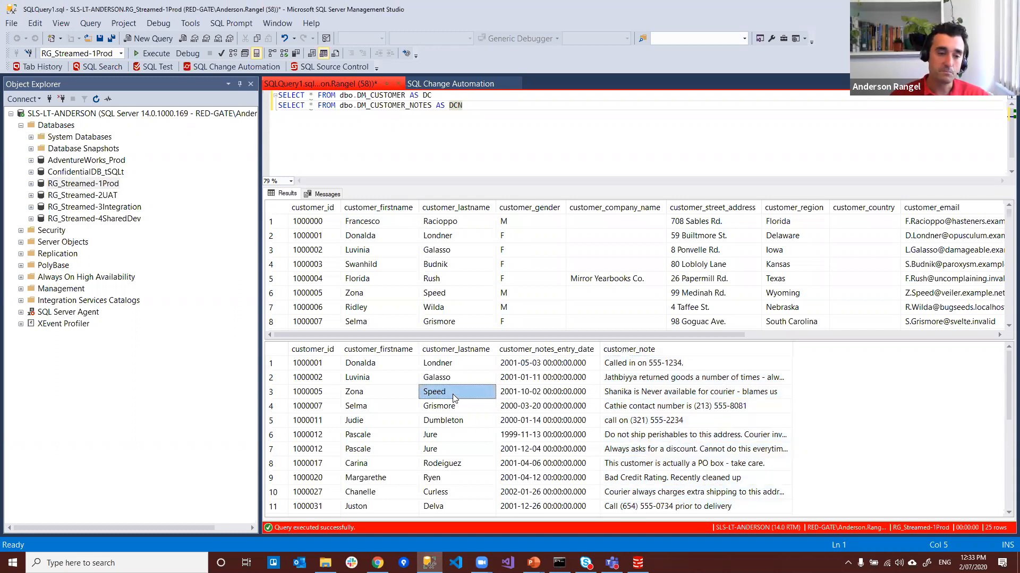
click(380, 350)
click(447, 363)
click(394, 350)
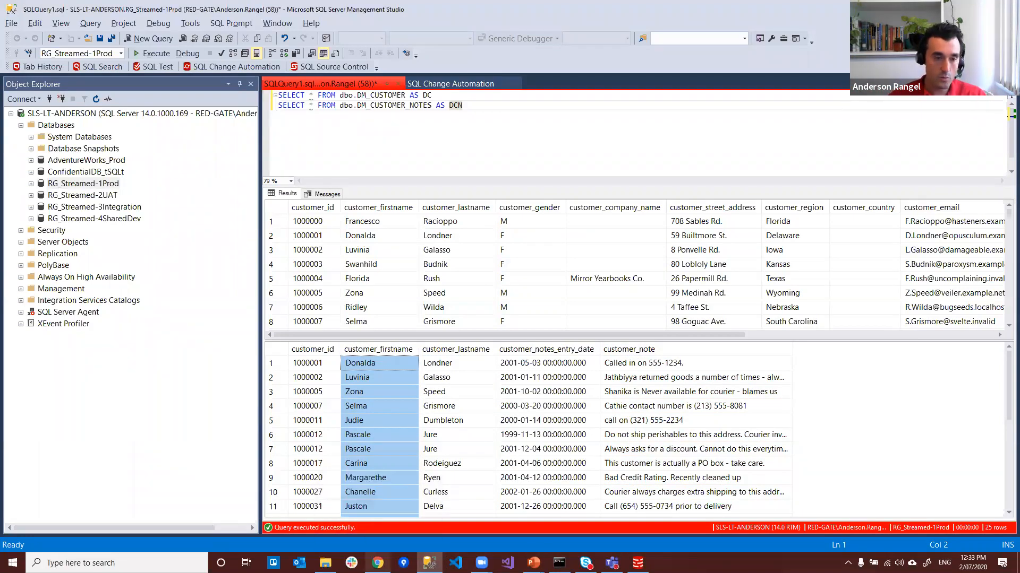
Switch to Data Masker for SQL Server, open the DM_Customers substitution rule for editing and widen its list of columns and datasets
key(alt+Tab)
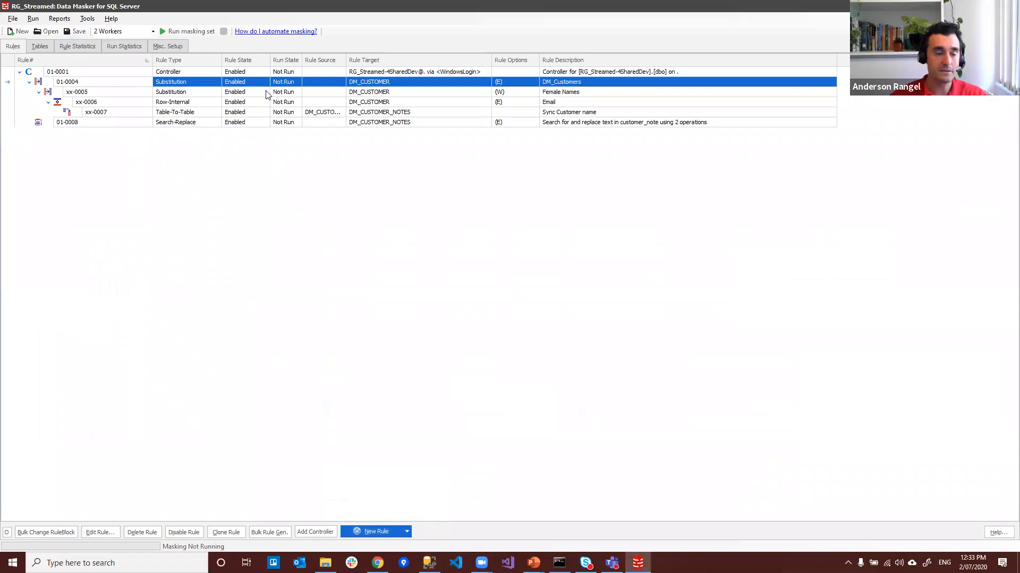
click(563, 82)
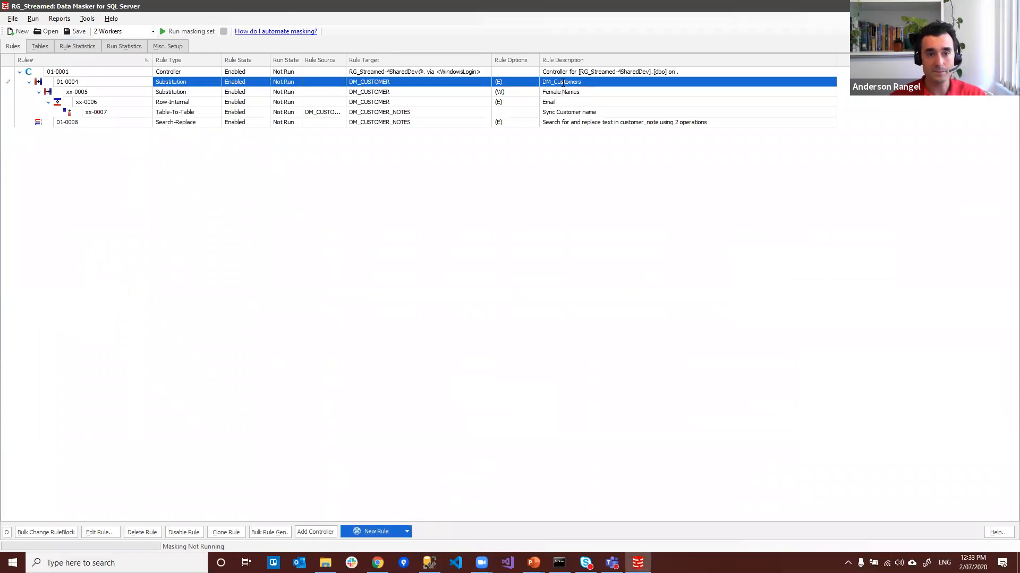
double_click(408, 83)
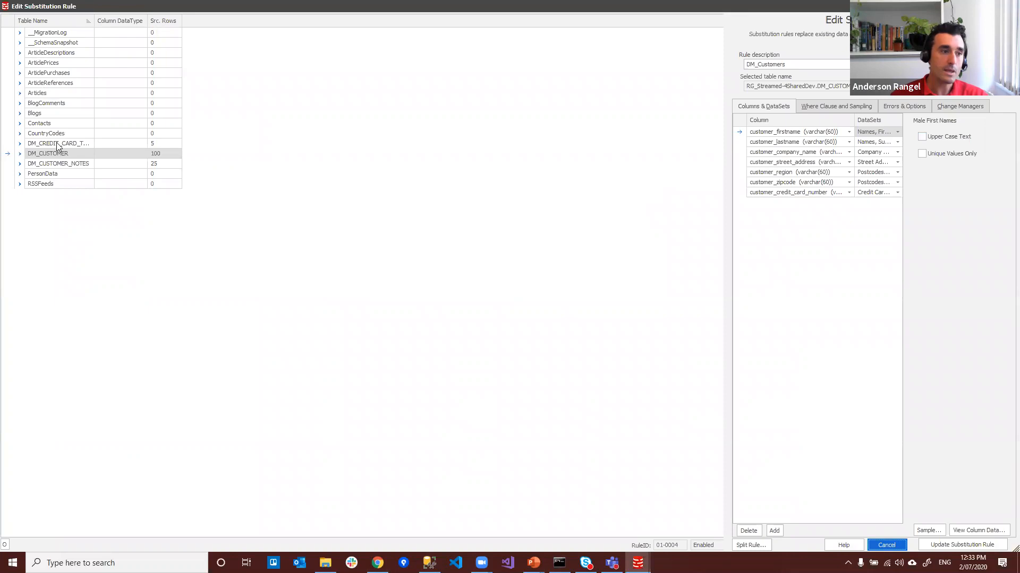
drag(726, 128, 228, 131)
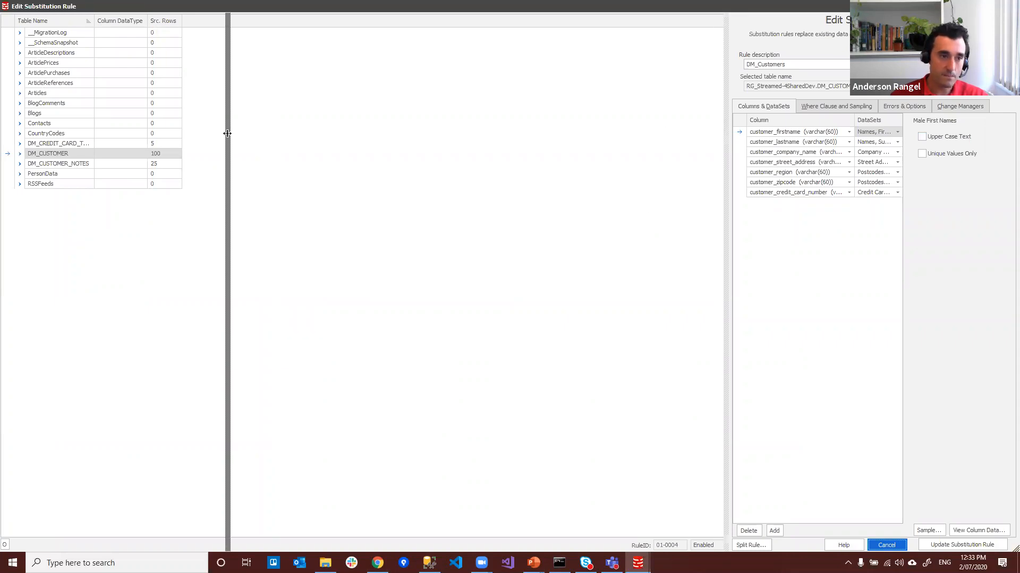
drag(407, 162, 578, 160)
drag(473, 120, 413, 121)
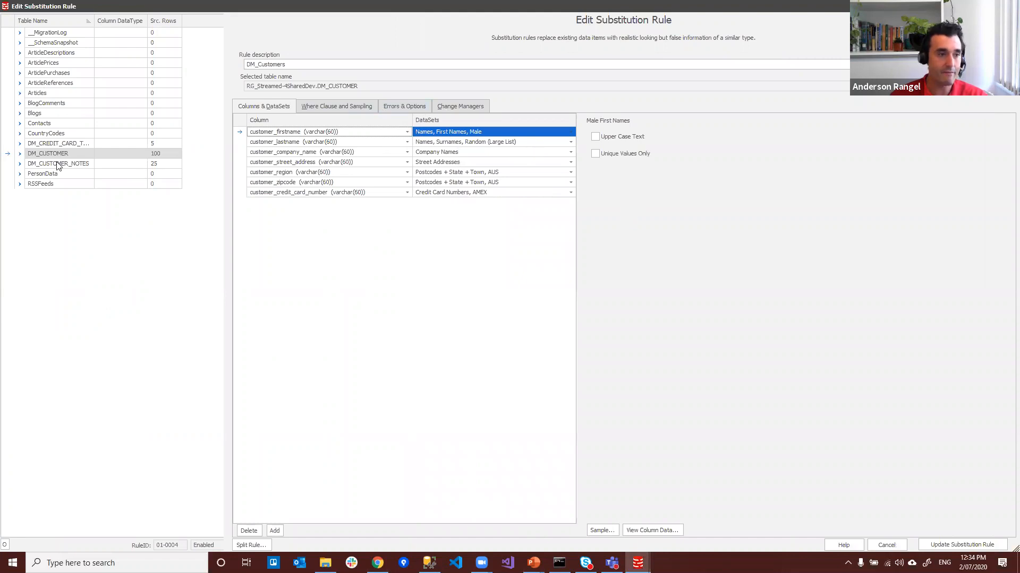
Add the customer_telephone column of DM_CUSTOMER to the substitution rule with the Telephone Numbers, (AUS) dataset
click(21, 153)
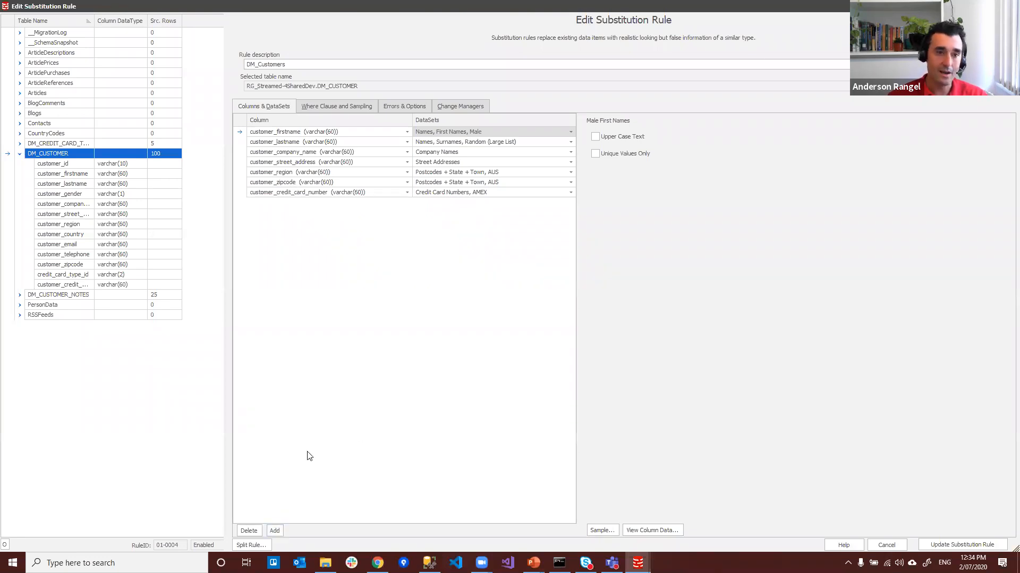
click(275, 530)
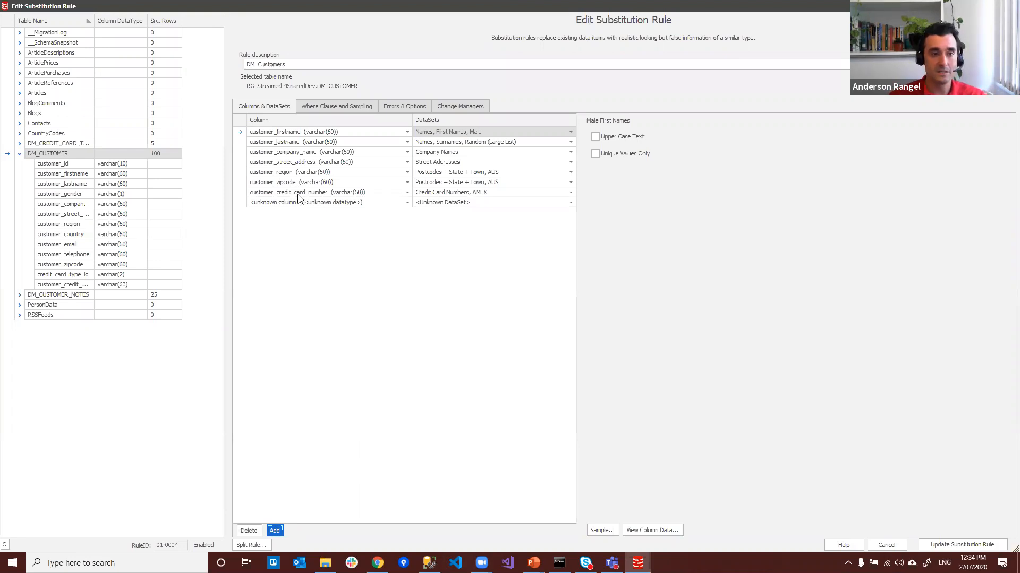
click(406, 204)
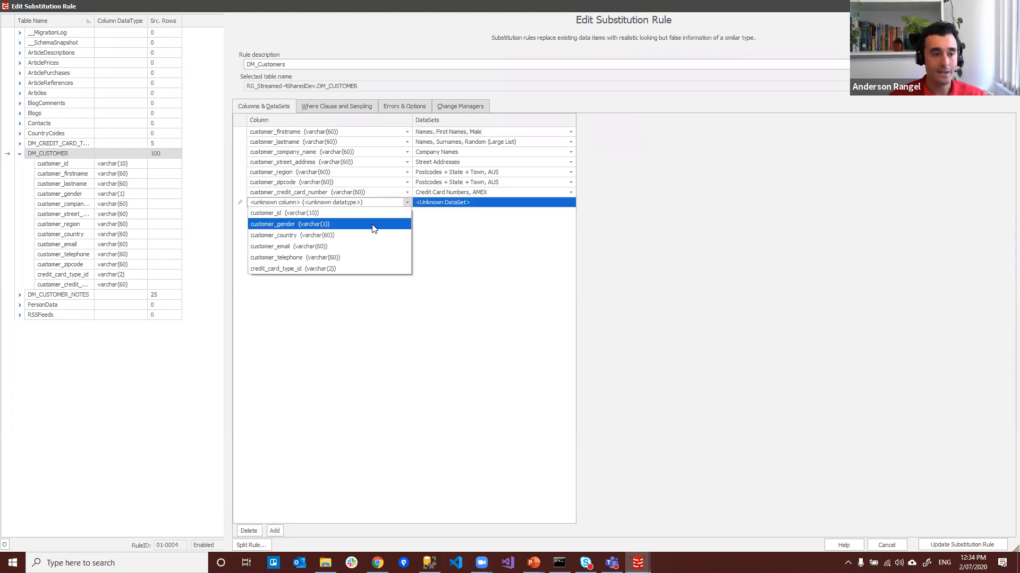
click(503, 255)
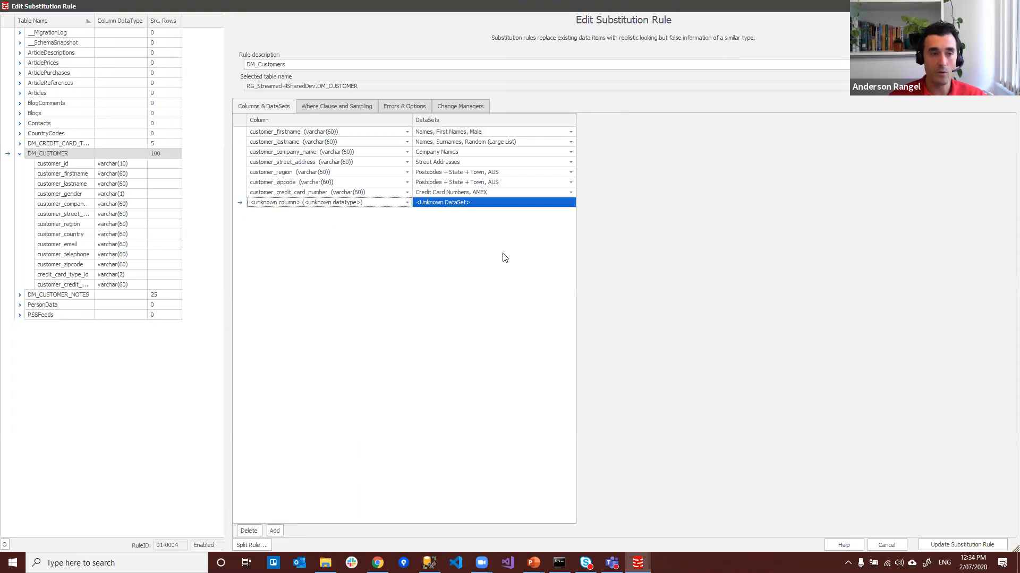
click(78, 253)
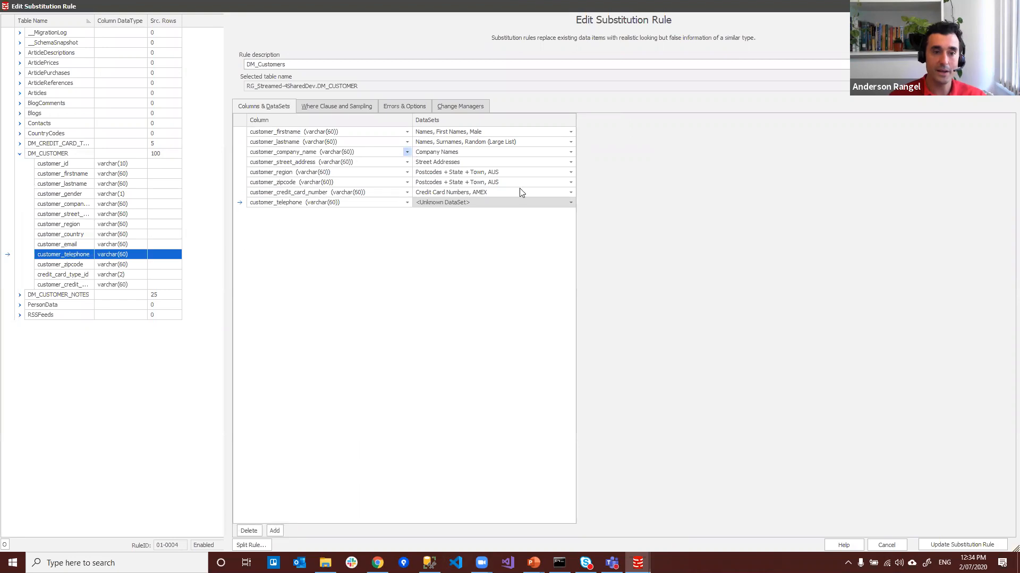
click(570, 203)
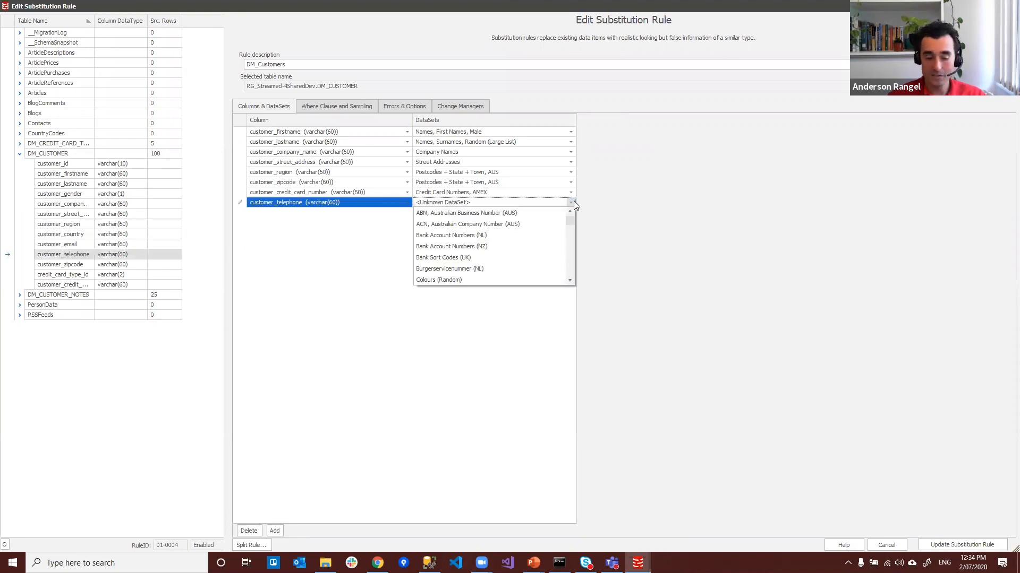
text(te)
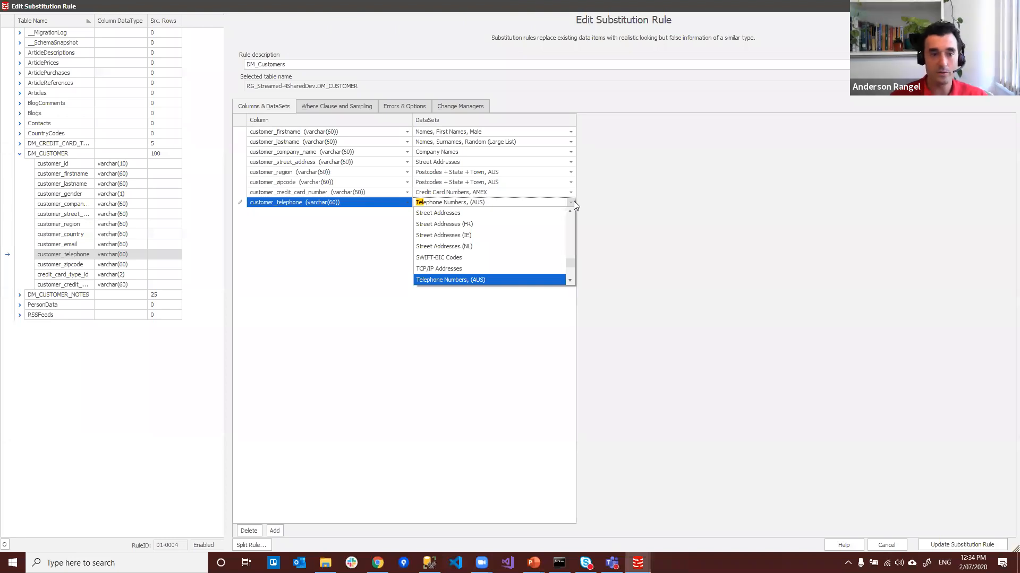
key(Return)
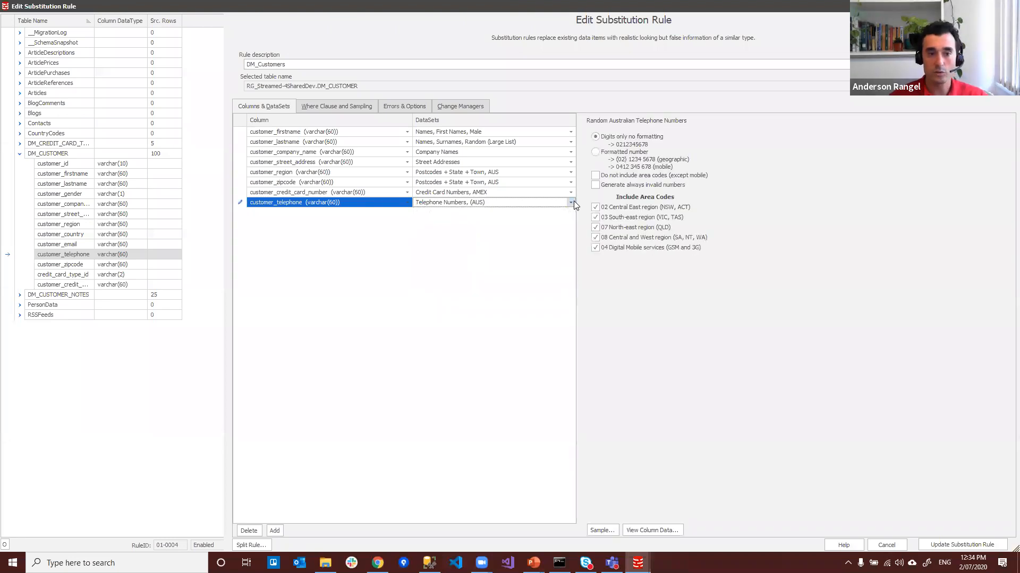
Restrict the telephone dataset's area codes to 04 Digital Mobile services (GSM and 3G) only
click(595, 248)
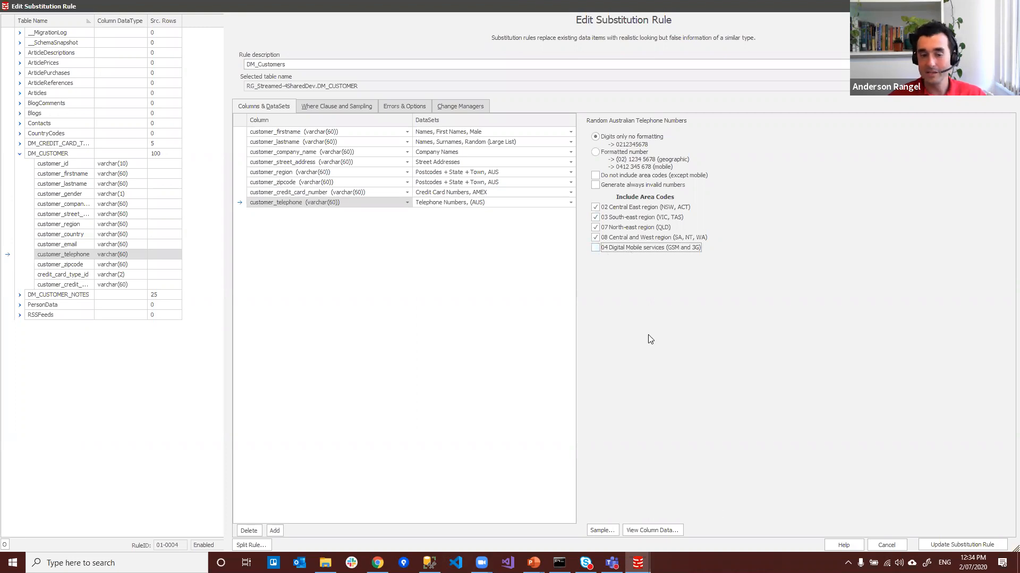
click(595, 237)
click(596, 227)
click(595, 217)
click(595, 207)
click(595, 248)
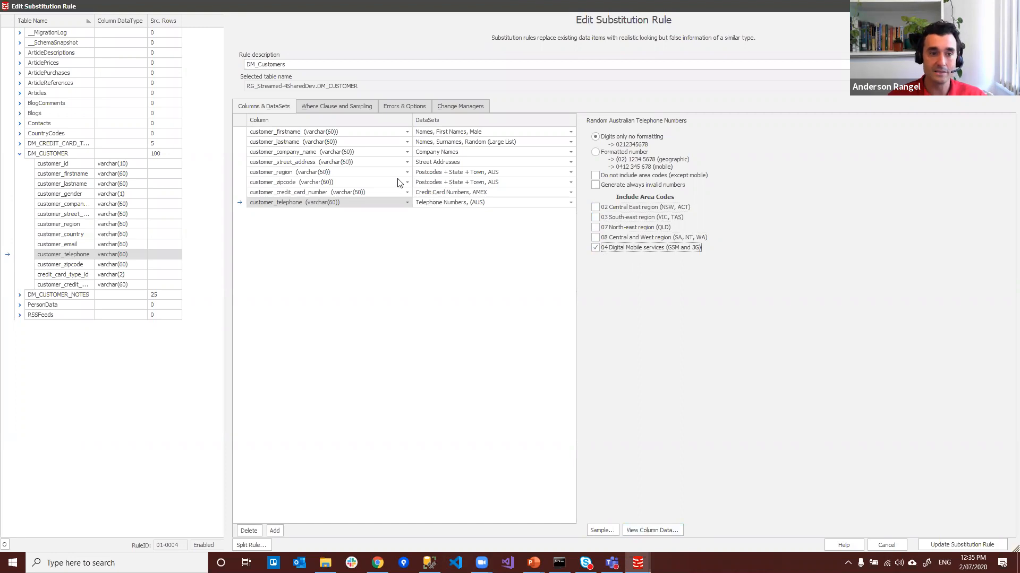
Display sample values of the Postcodes + State + Town, AUS dataset used for customer_region
click(337, 174)
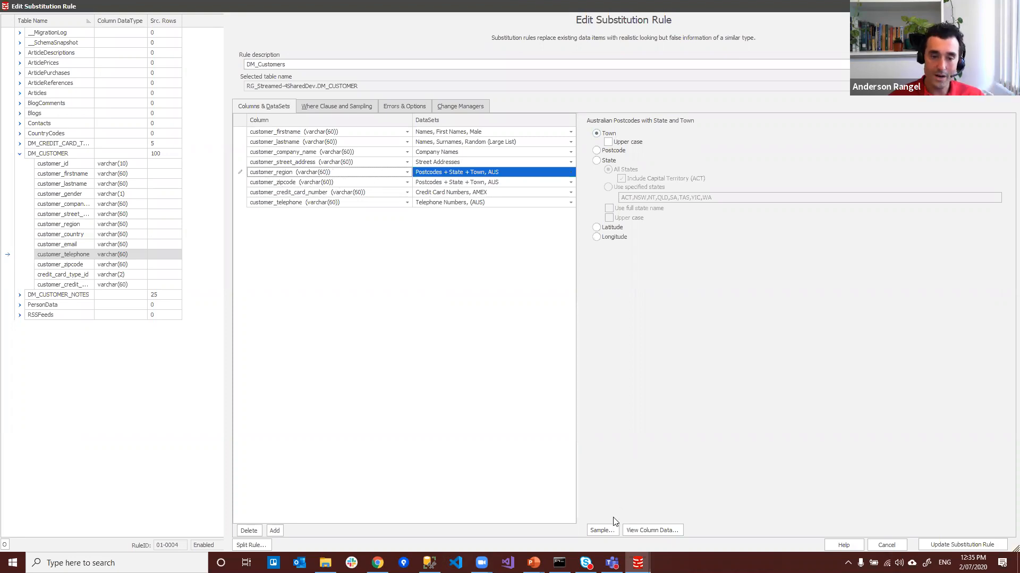
click(601, 529)
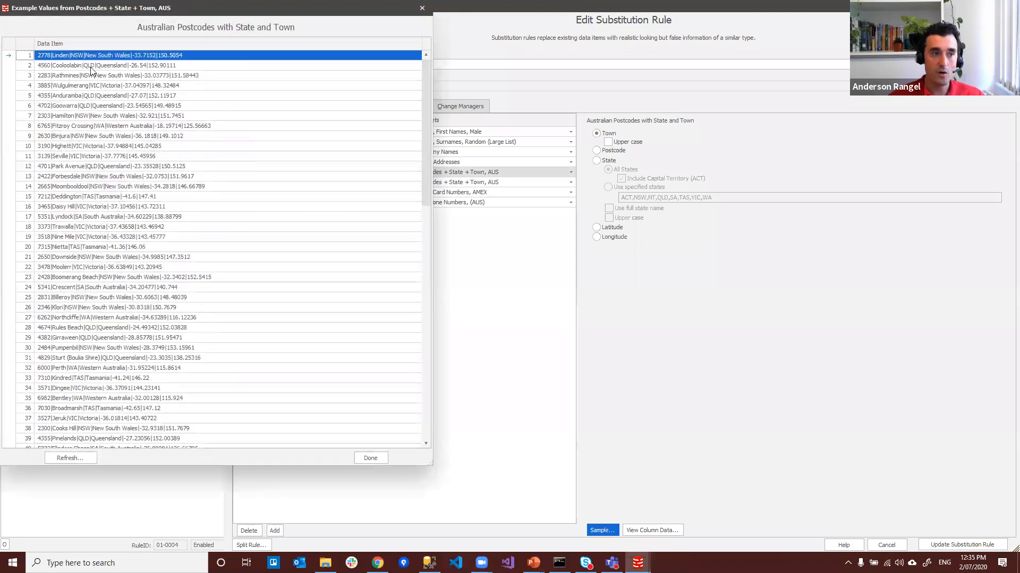
Close the sample values, check the datasets of customer_zipcode and customer_firstname, and save the updated DM_Customers substitution rule
click(421, 8)
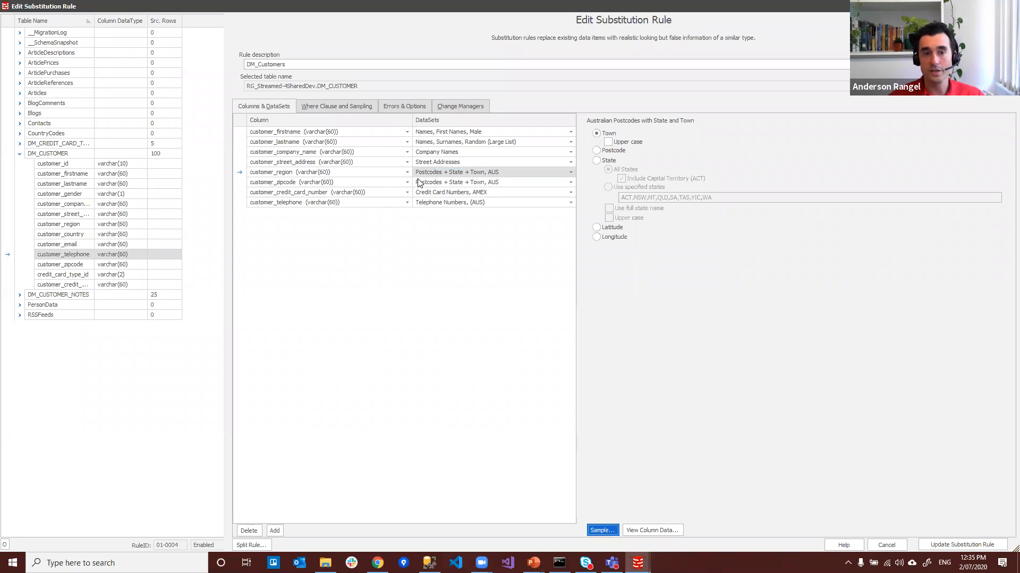
click(475, 183)
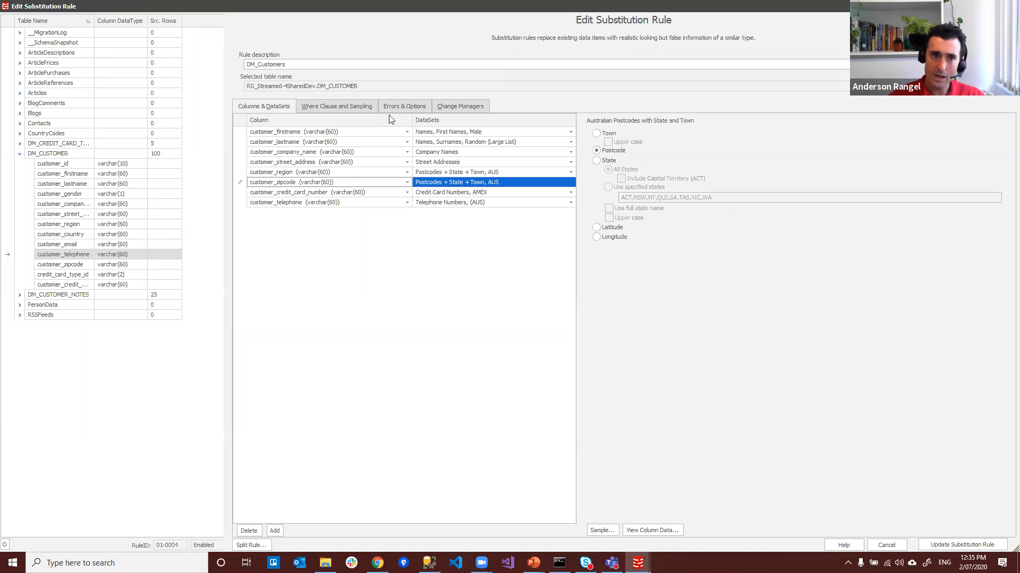
click(425, 133)
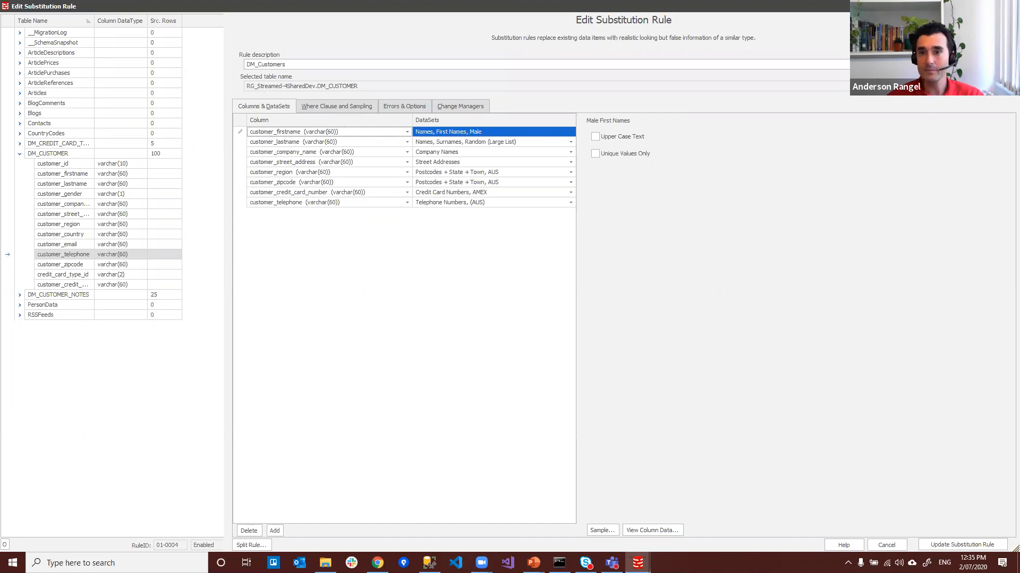
key(Escape)
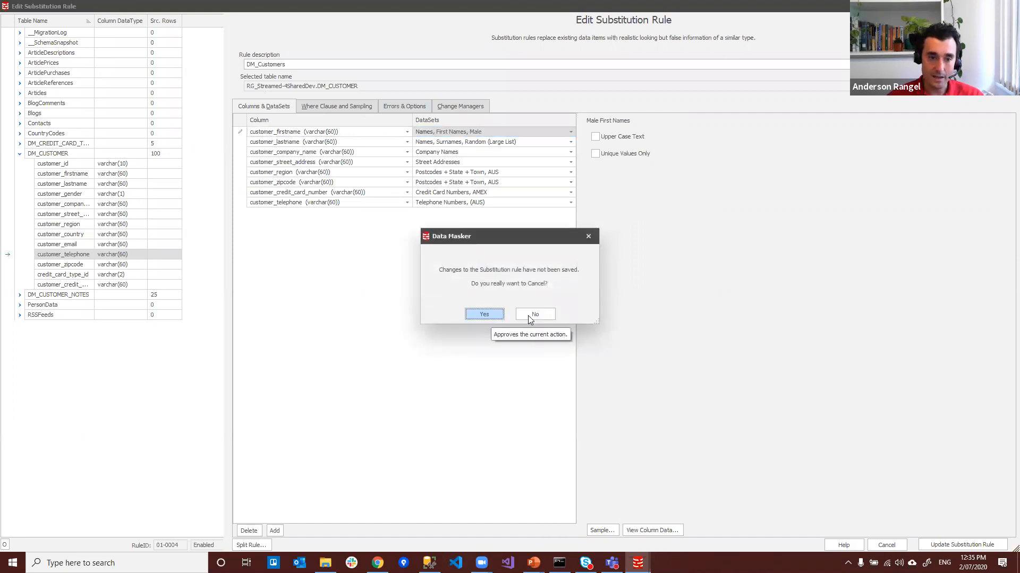
click(523, 314)
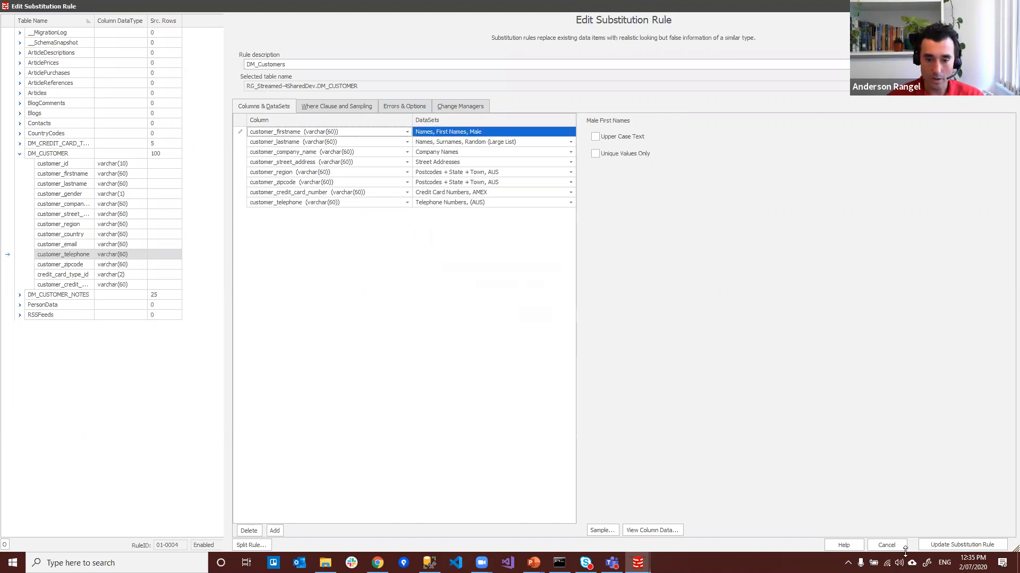
click(986, 547)
click(521, 317)
Open the Female Names substitution rule and examine its dataset, custom where clause and the DM_CUSTOMER columns, leaving the rule unedited
click(365, 92)
double_click(364, 91)
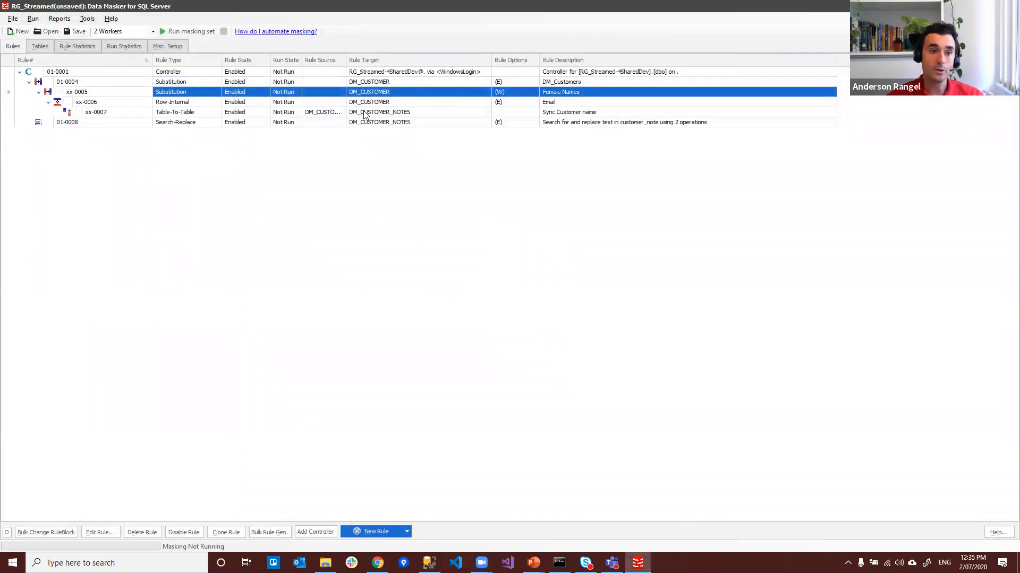
drag(725, 47, 395, 58)
drag(540, 121, 466, 121)
drag(553, 145, 665, 139)
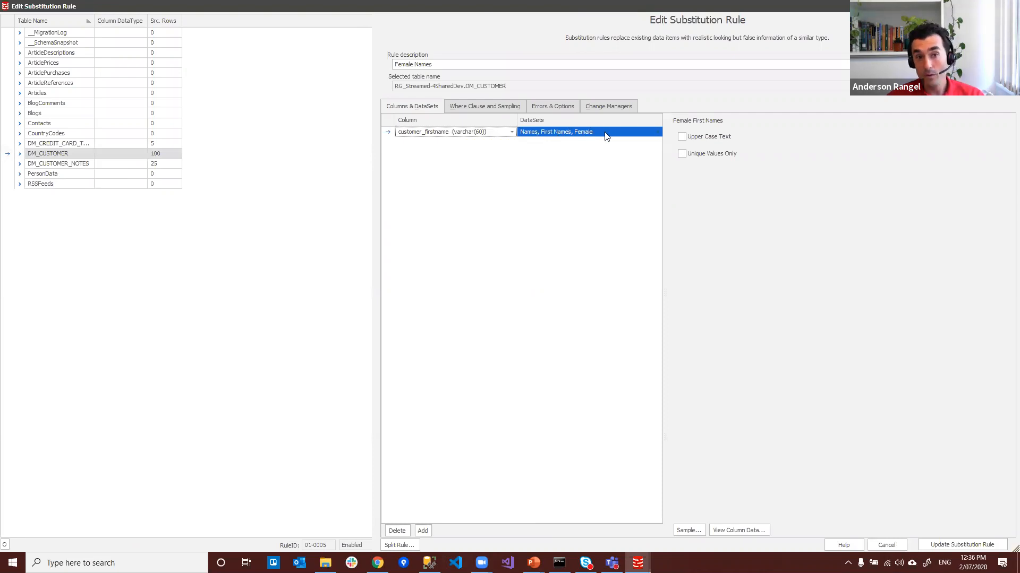
click(485, 105)
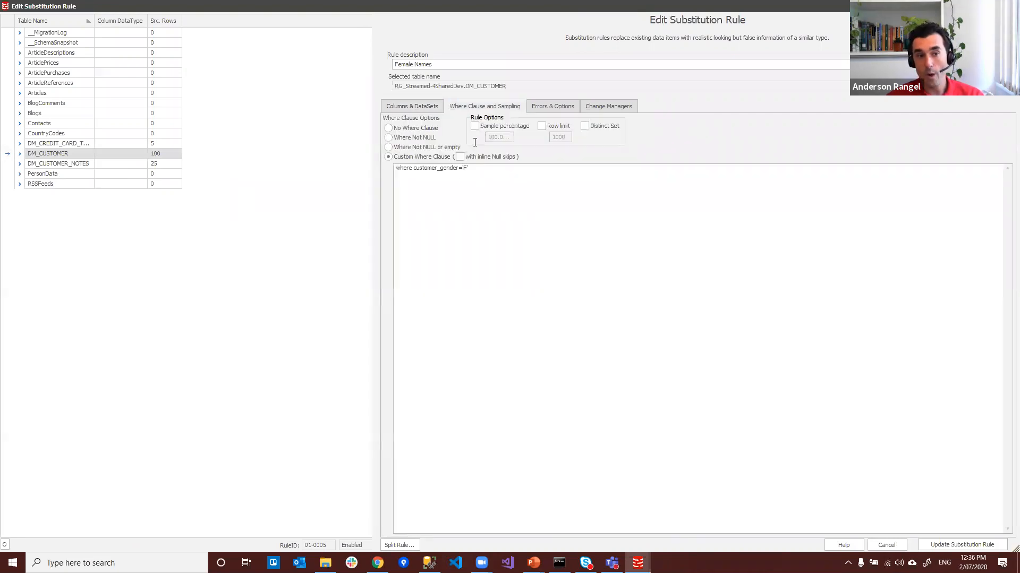
click(20, 154)
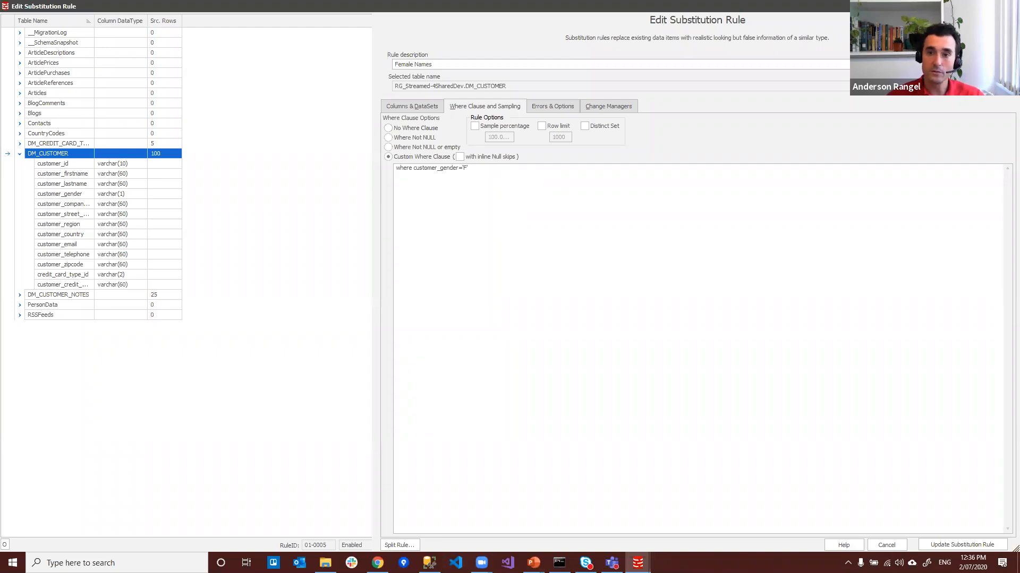
key(Escape)
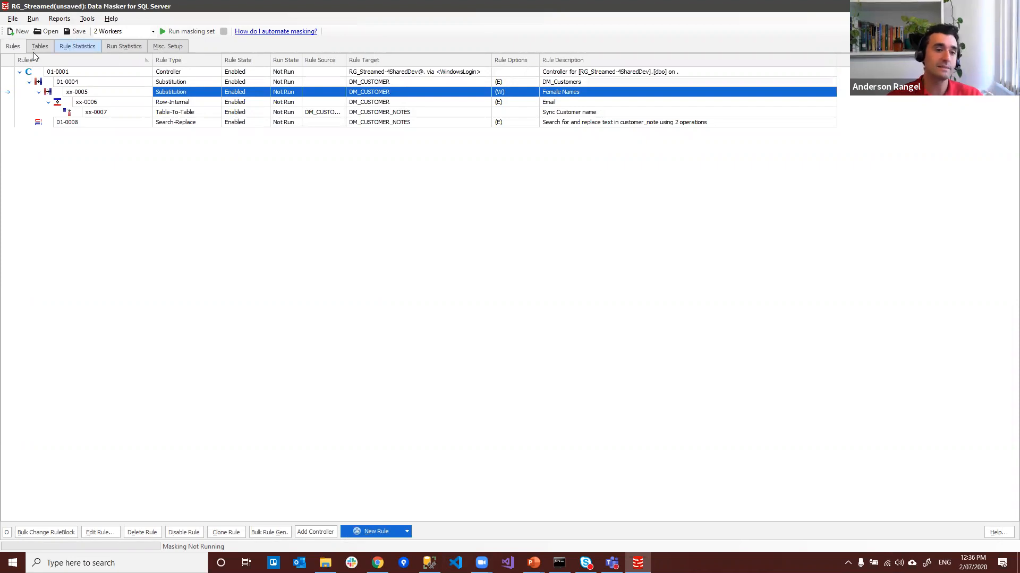
Go through the Email row-internal, Sync Customer name table-to-table and customer_note search-replace rules in the rule list
click(188, 103)
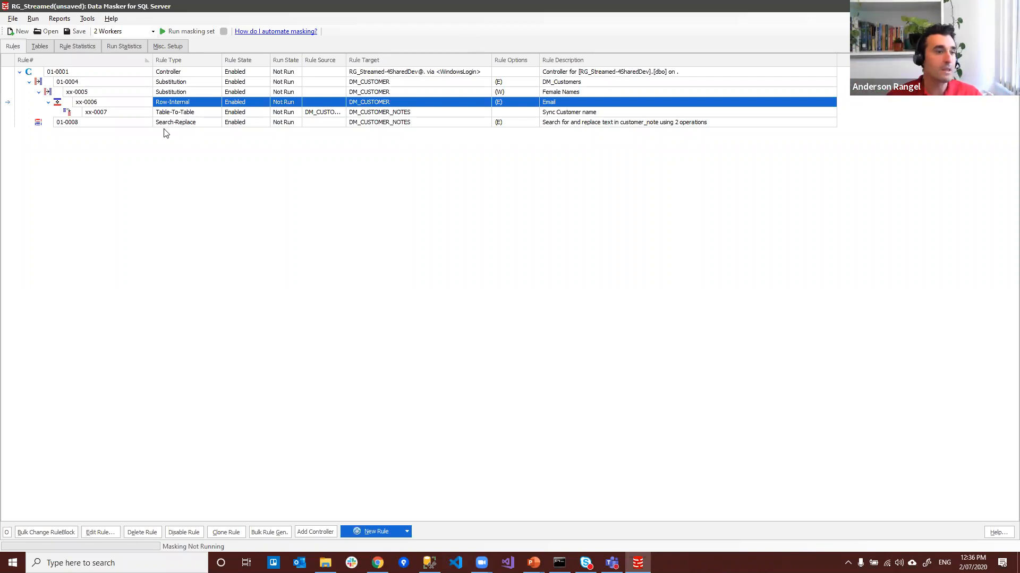
key(Down)
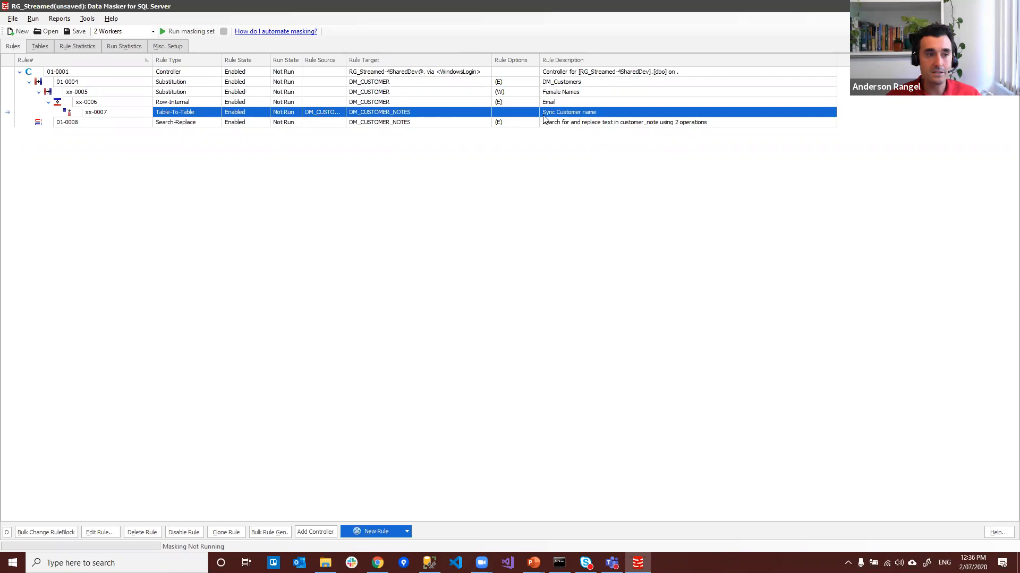
click(195, 121)
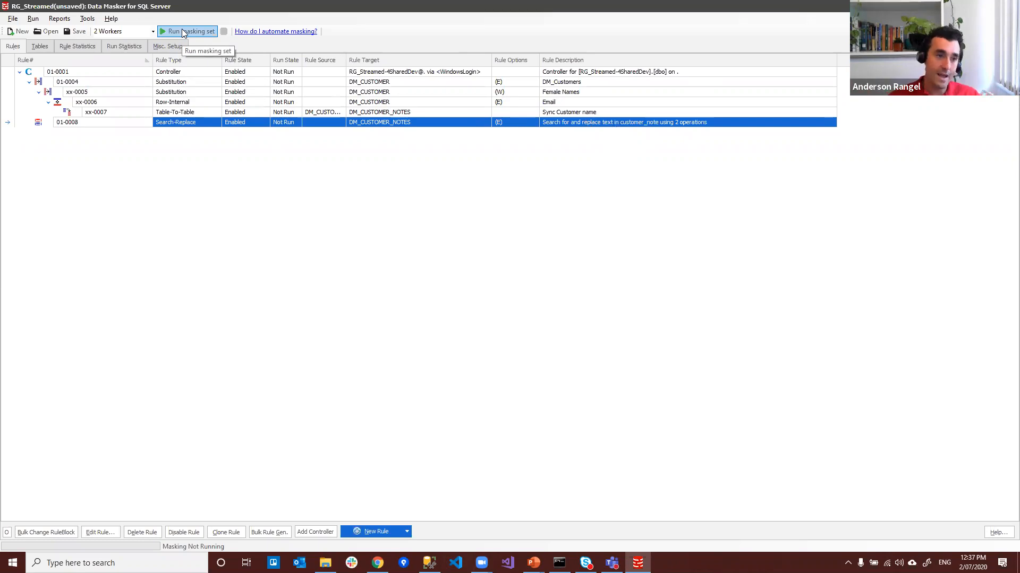
Run the masking set with 2 workers on RG_Streamed-4SharedDev and acknowledge the completed run
click(153, 31)
click(205, 3)
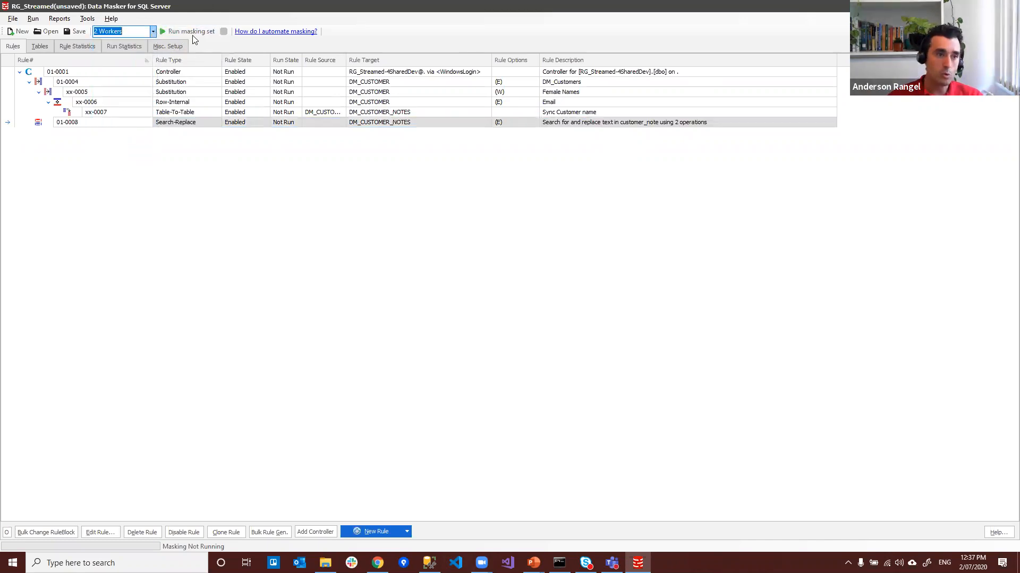
click(193, 30)
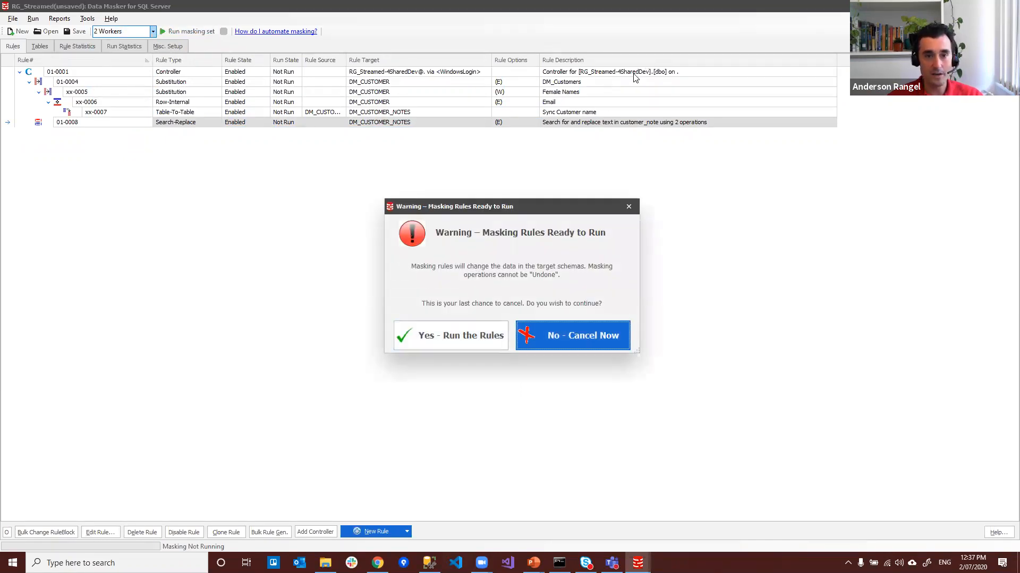
key(alt+Tab)
click(454, 336)
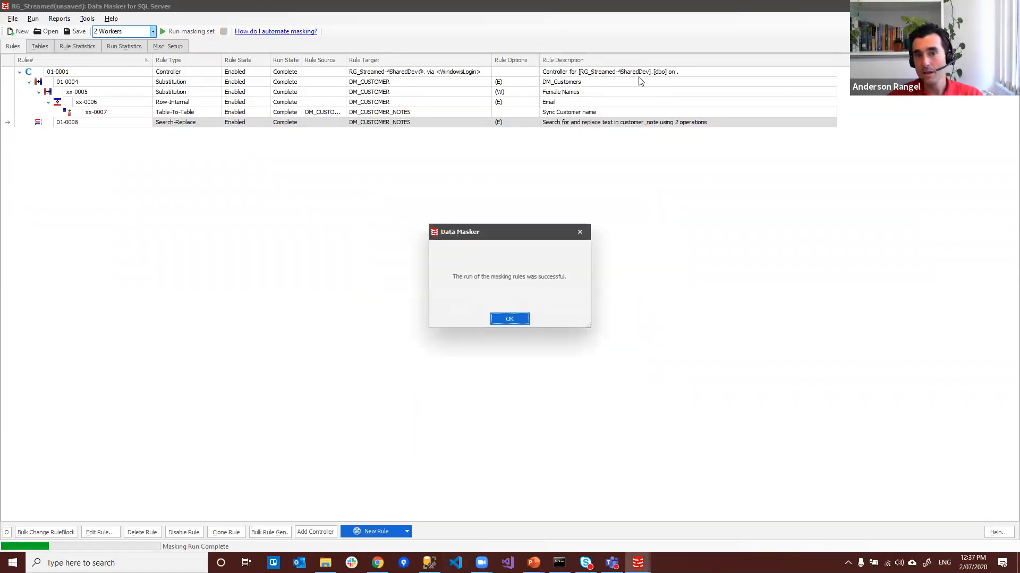
click(506, 319)
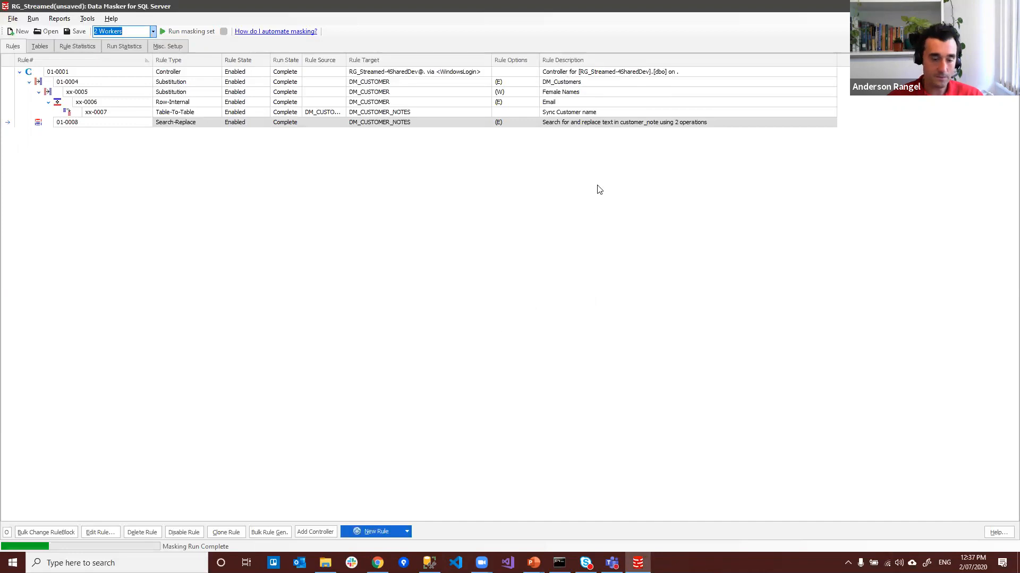
Switch to SQL Server Management Studio and set the query's database to RG_Streamed-4SharedDev
key(alt+Tab)
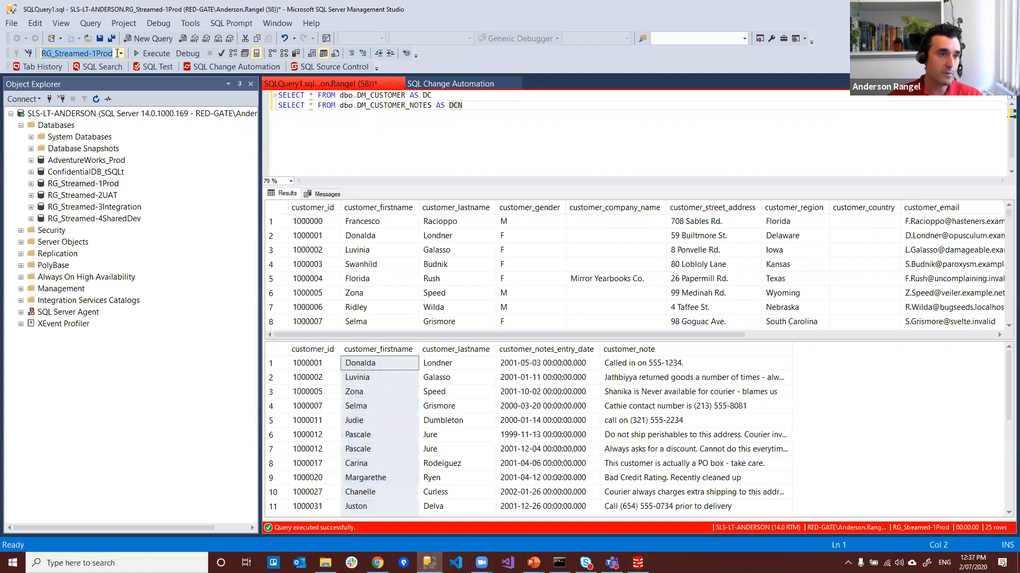
click(122, 50)
click(123, 51)
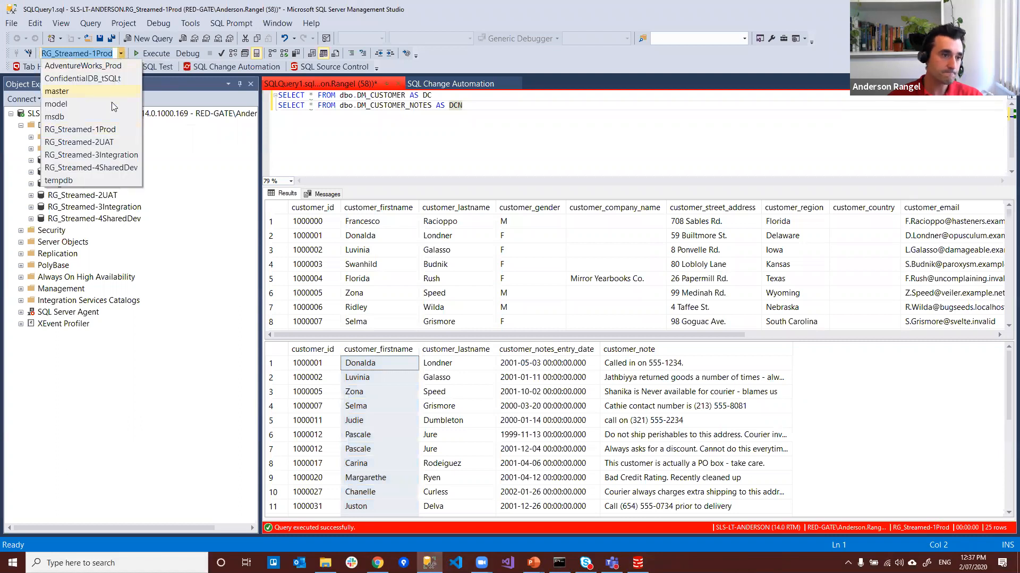
click(113, 169)
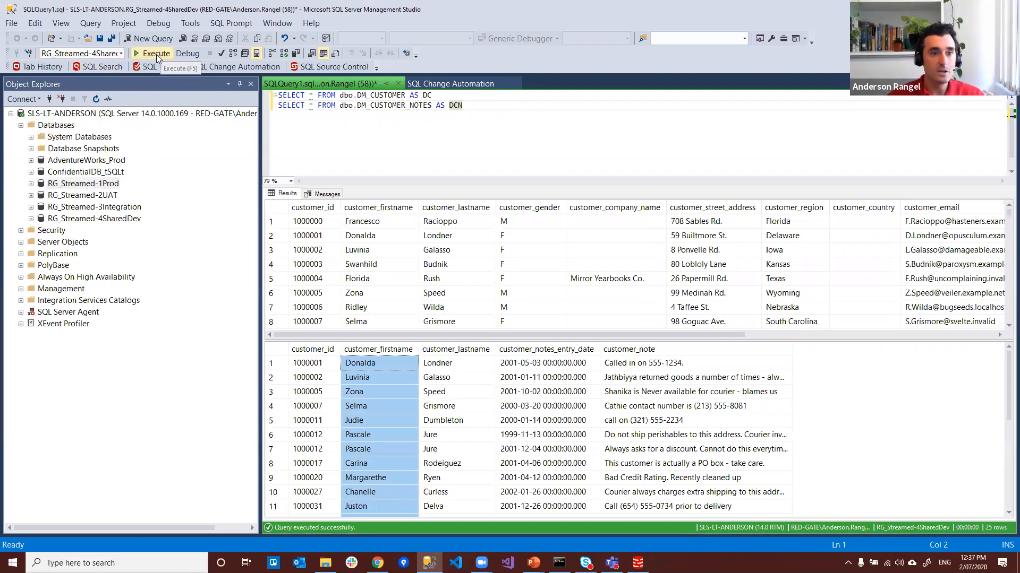
Review customer 1000001's unmasked row across all columns, and execute both SELECT queries against RG_Streamed-4SharedDev
click(370, 239)
click(272, 235)
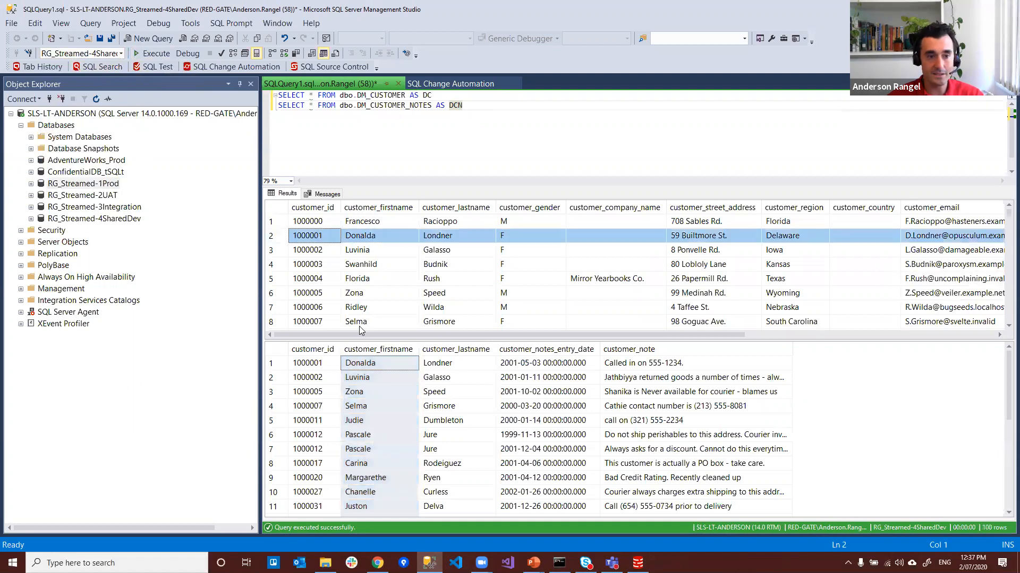
drag(357, 335, 669, 338)
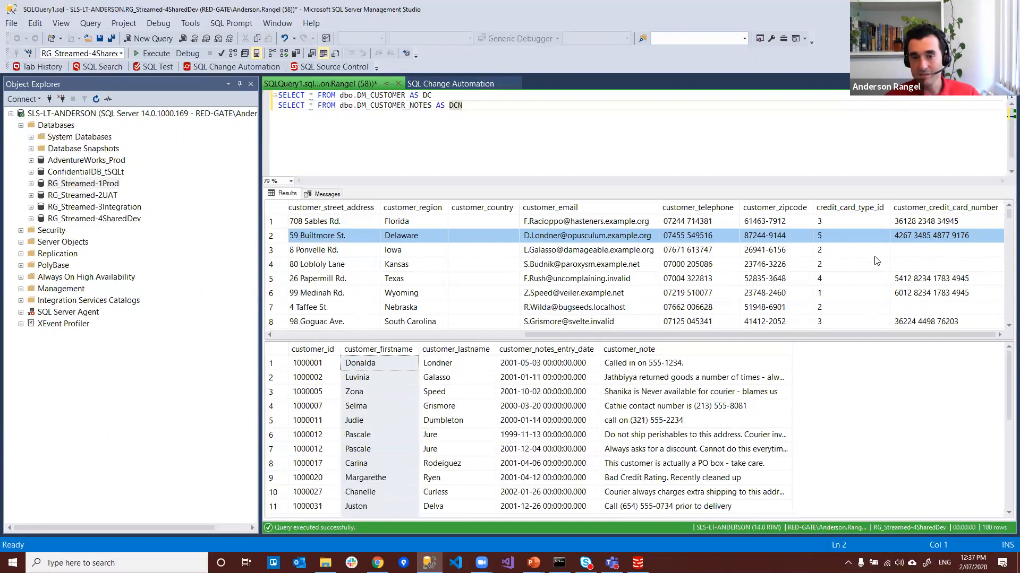
click(152, 53)
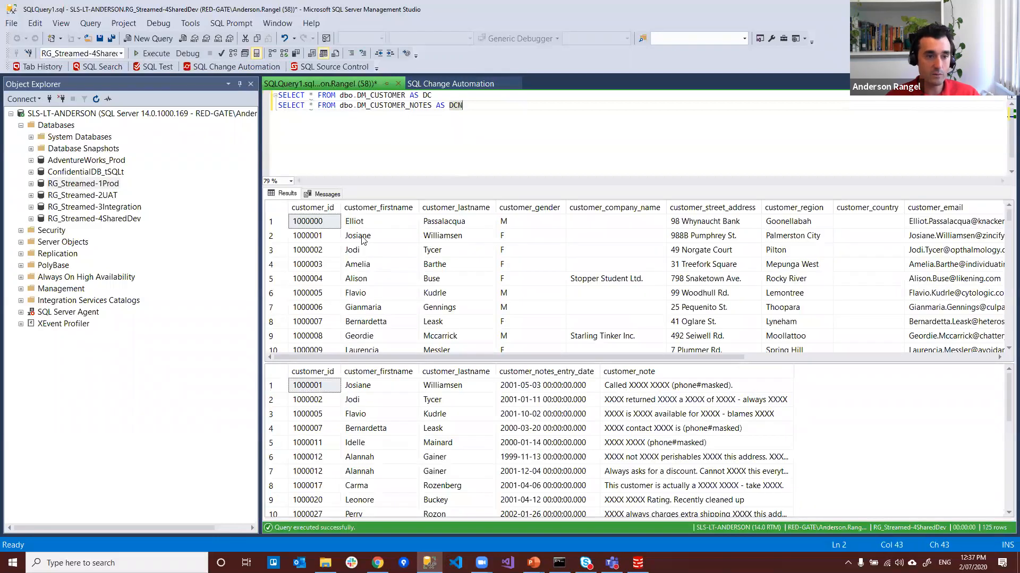
Examine the masked region, e-mail and credit card values in DM_CUSTOMER, and the synced names and customer_note text in DM_CUSTOMER_NOTES
click(301, 238)
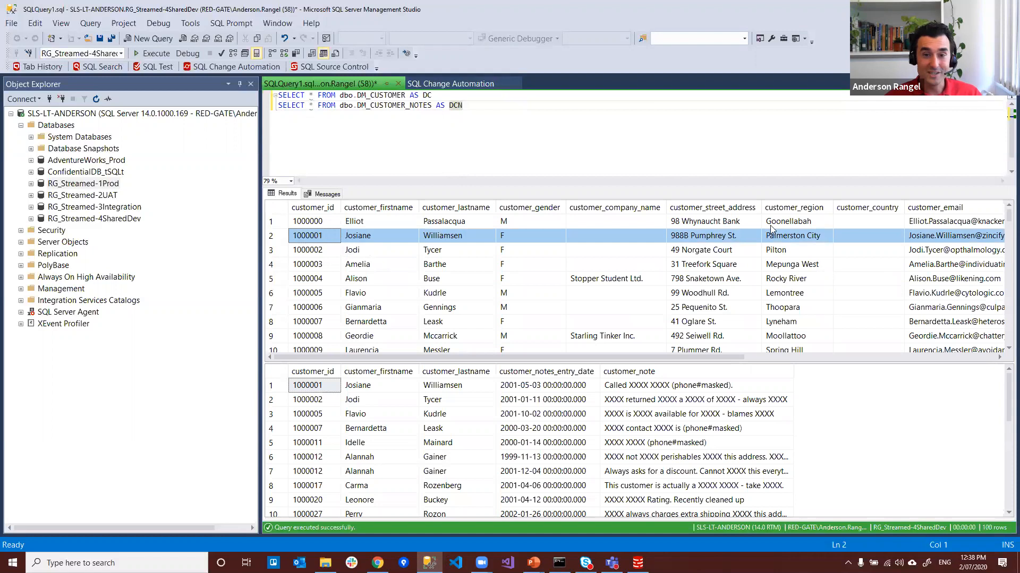
click(791, 237)
drag(711, 356, 818, 355)
click(795, 239)
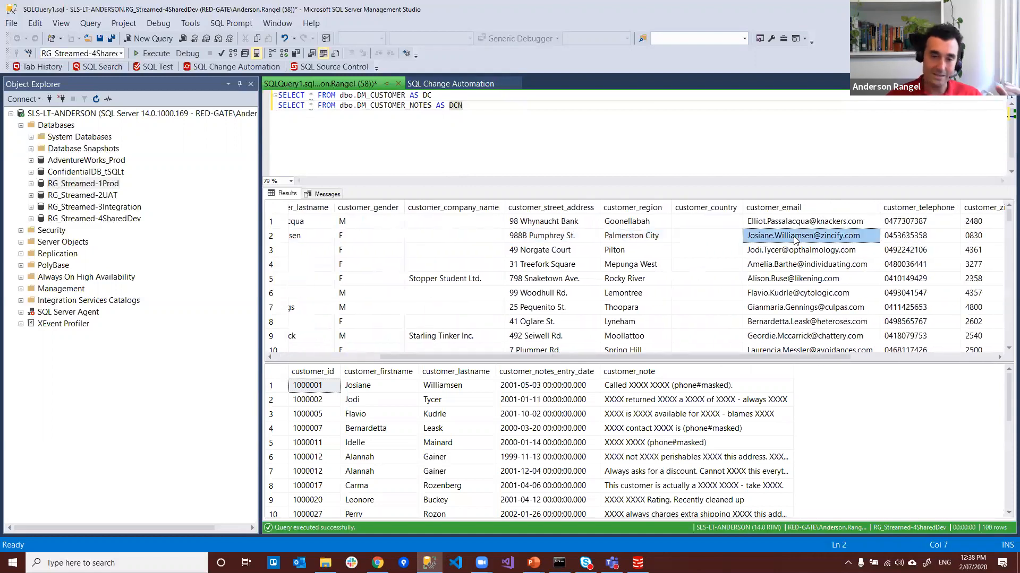
drag(746, 357, 895, 357)
click(928, 236)
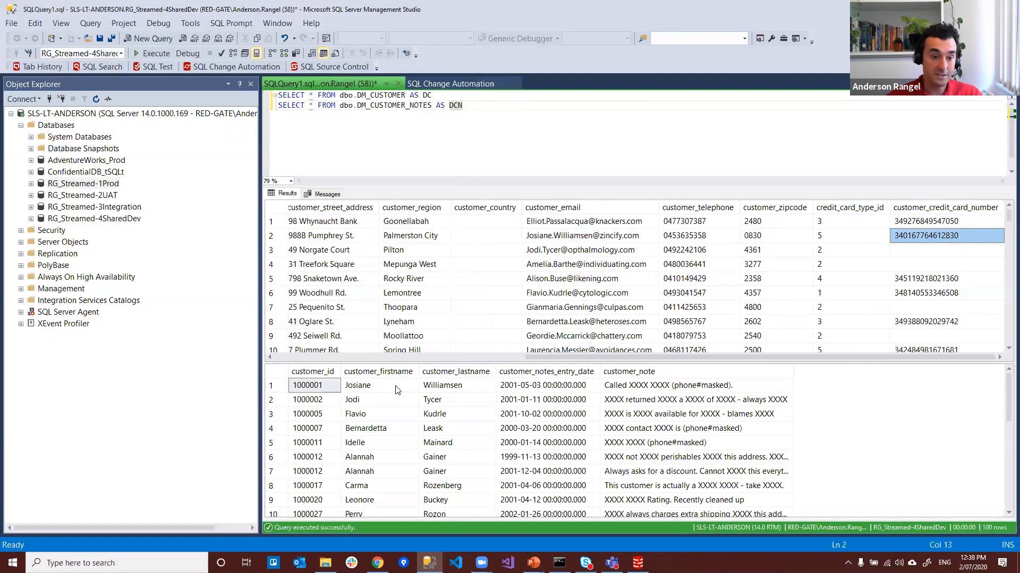
click(369, 391)
drag(434, 390, 401, 387)
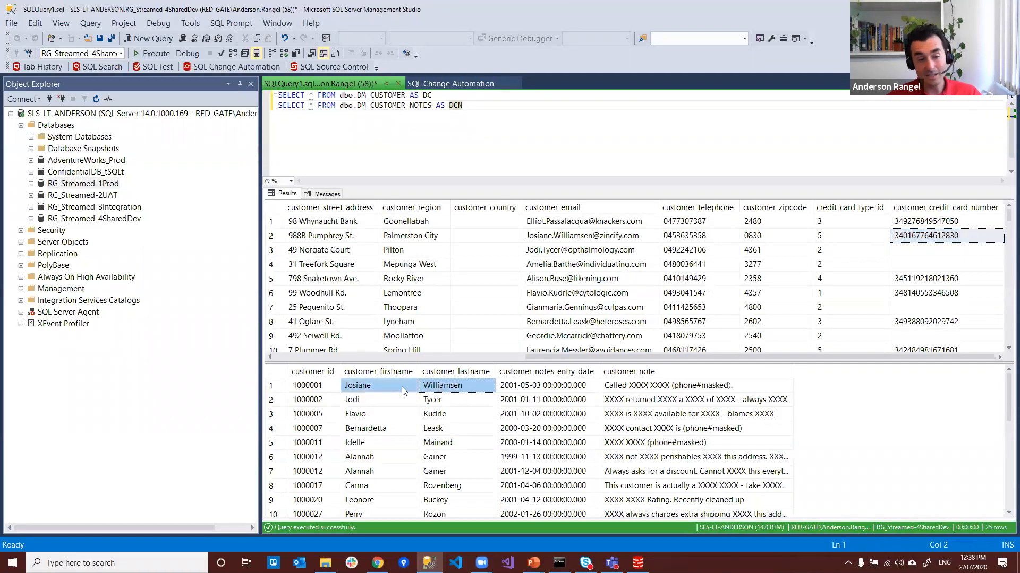
click(663, 387)
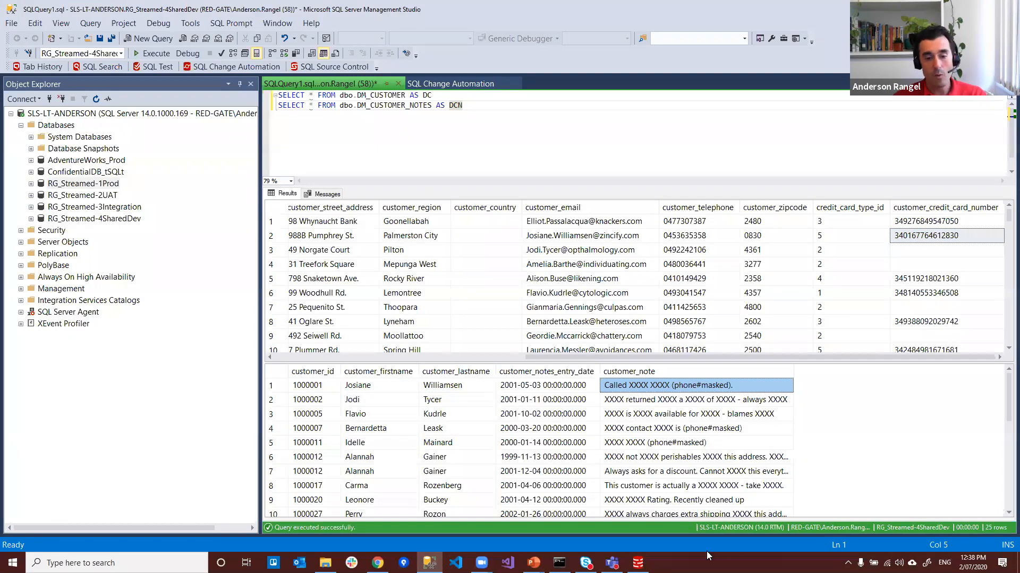
Switch to Data Masker, inspect the table list and the masking plan import options for Data Catalog without importing, and return to the rules
click(638, 563)
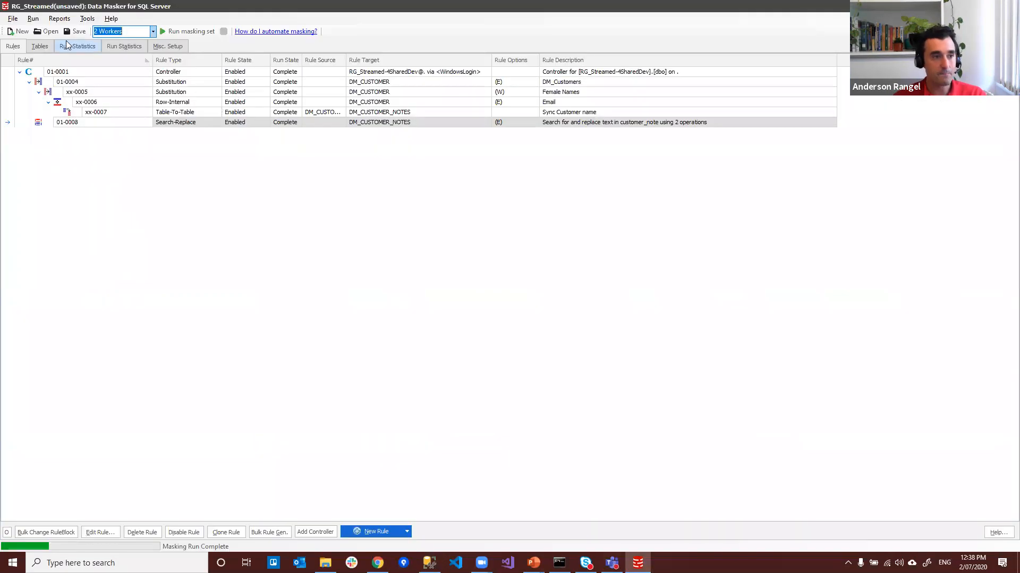
click(42, 45)
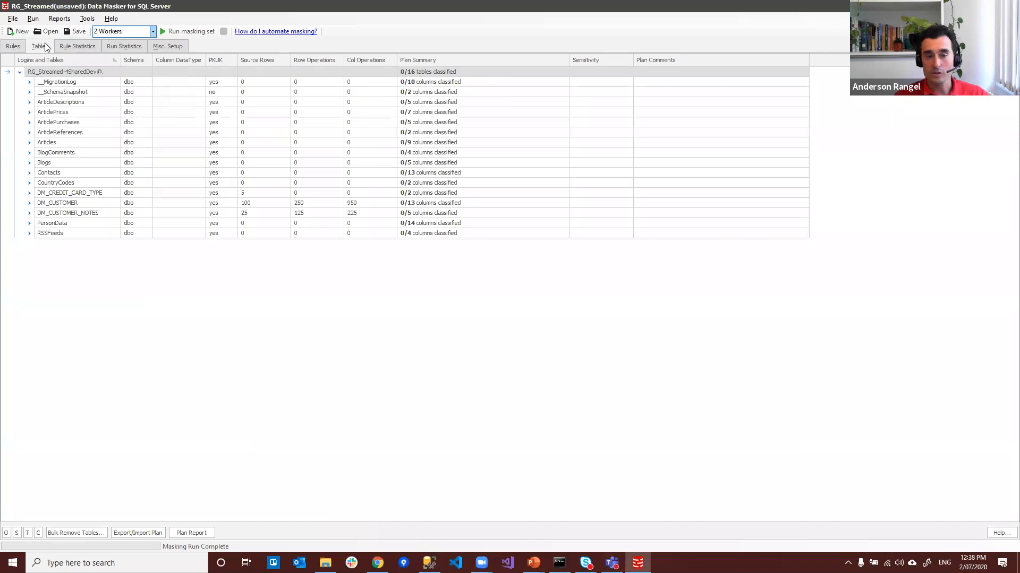
click(140, 534)
click(201, 151)
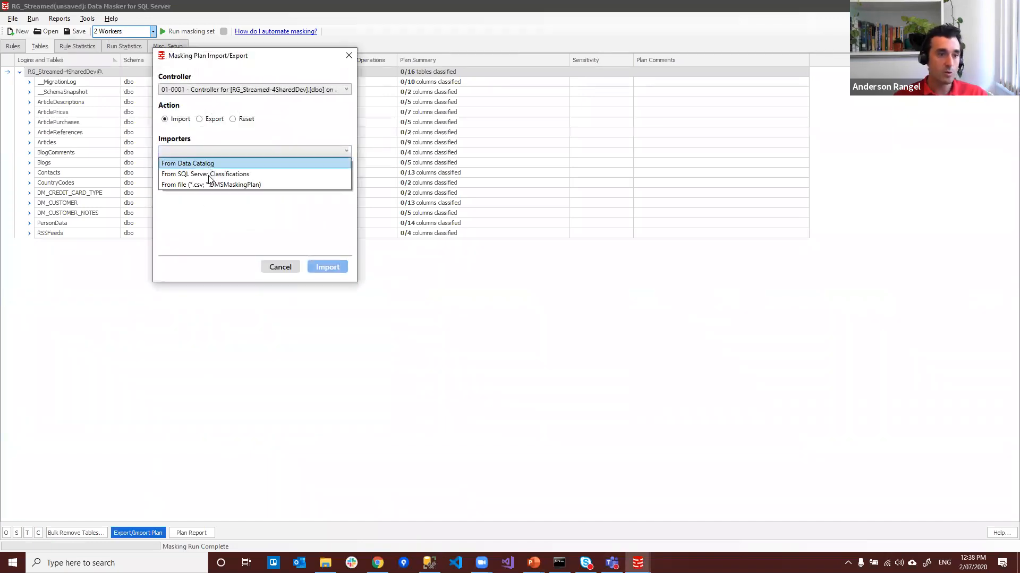
click(208, 164)
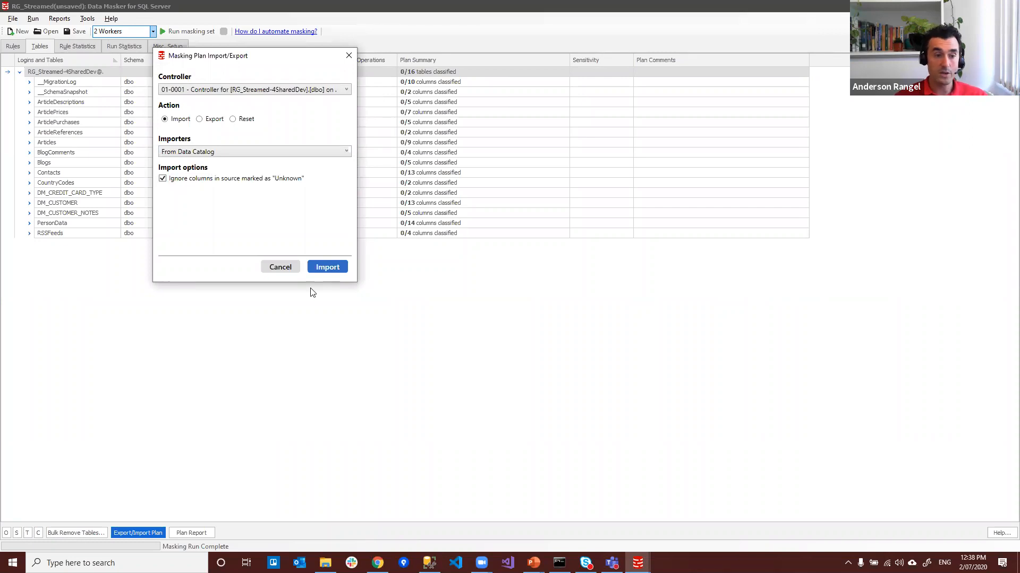
click(352, 56)
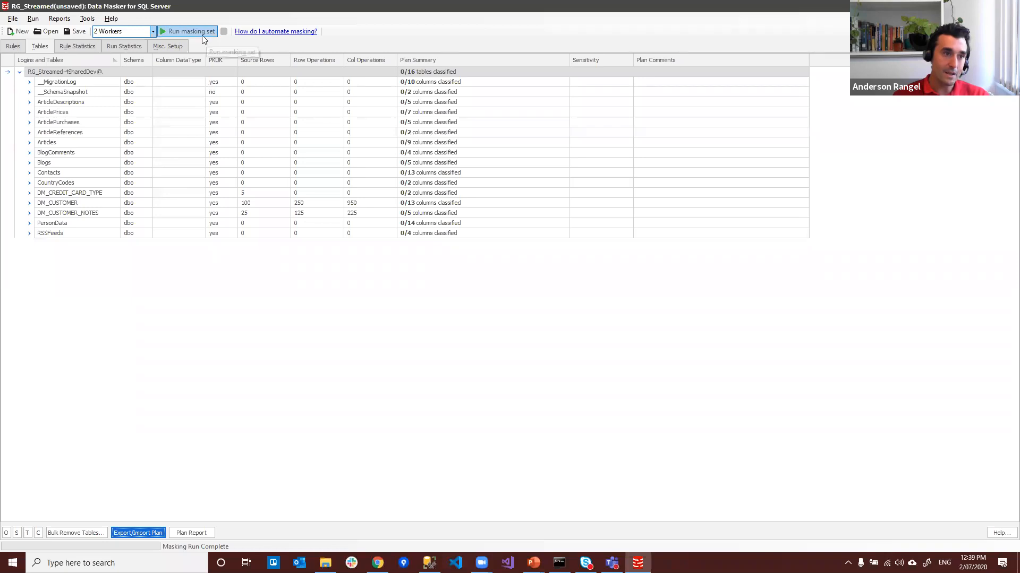
click(13, 46)
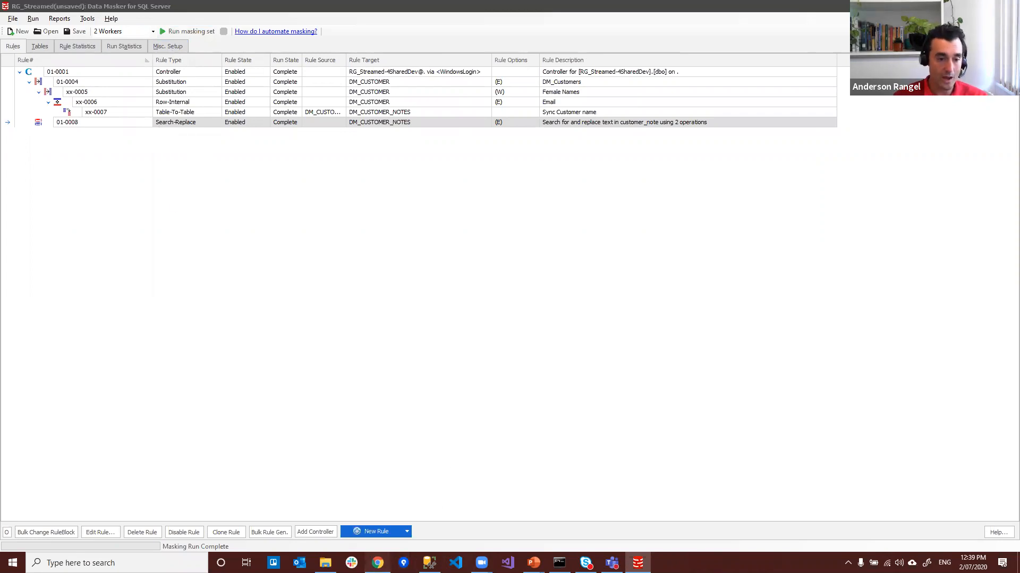
Switch to Chrome and show the SQL Clone dashboard
click(378, 562)
click(186, 8)
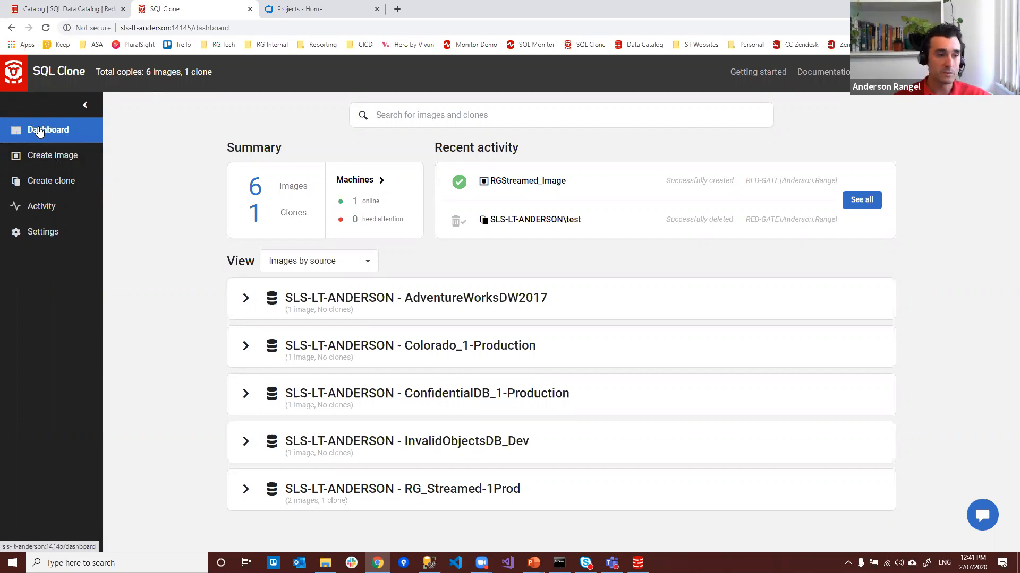
Look at the images available as a source in the new clone form
click(68, 181)
click(436, 253)
click(111, 211)
Start a new image from a backup source and choose SLS-LT-ANDERSON\ as the temporary SQL Server
click(31, 159)
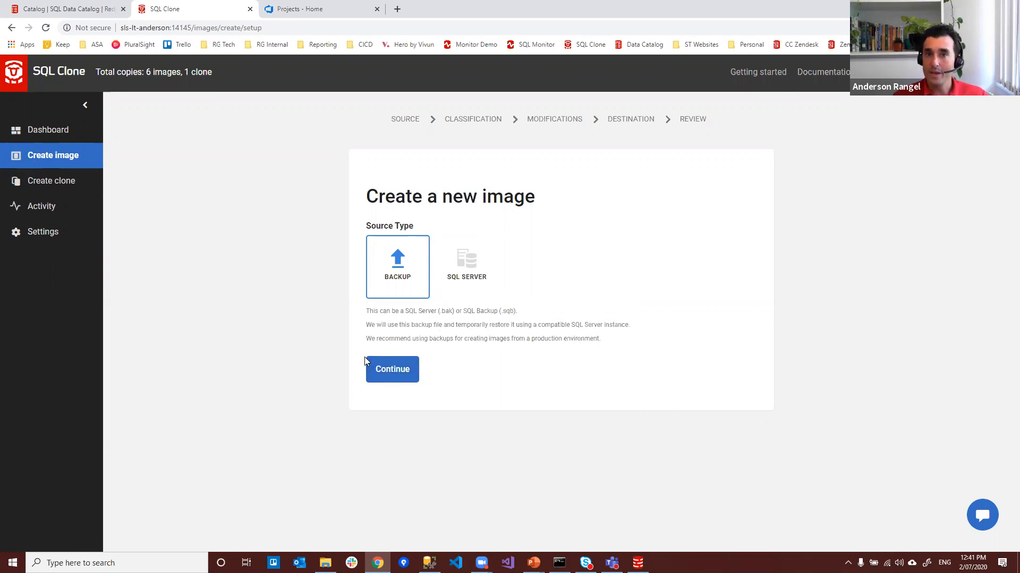
click(405, 373)
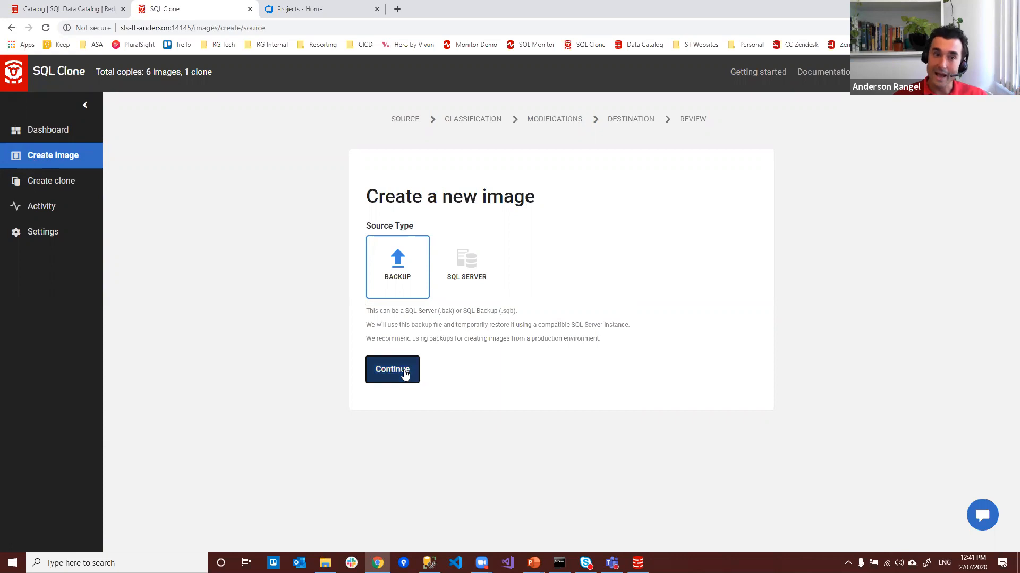
click(436, 286)
click(439, 303)
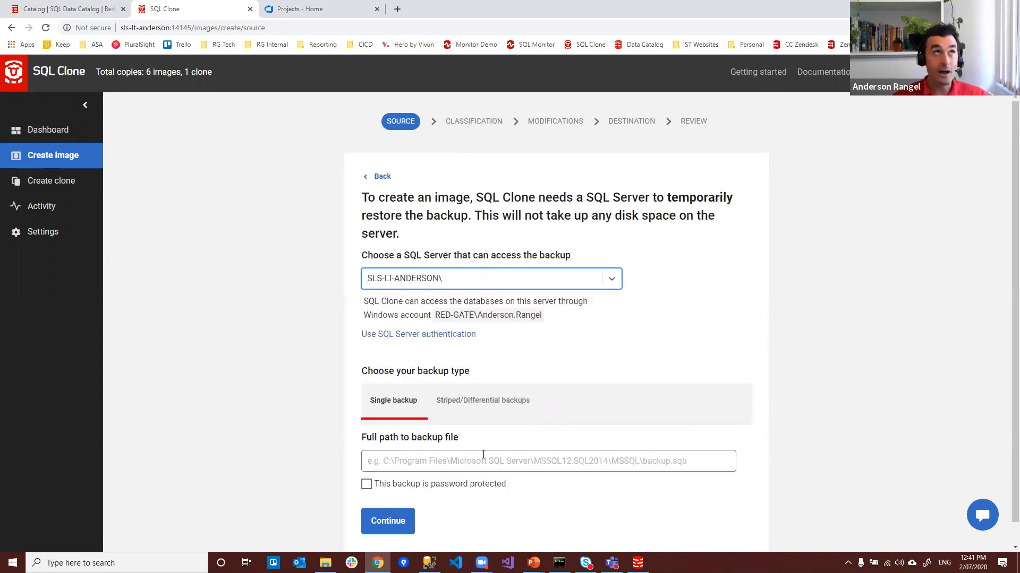
Set the single backup's full path to C:\Program Files\Microsoft SQL Server\MSSQL14.MSSQLSERVER\MSSQL\Backup\RGStreamed.bak and continue to the classification stage
click(483, 455)
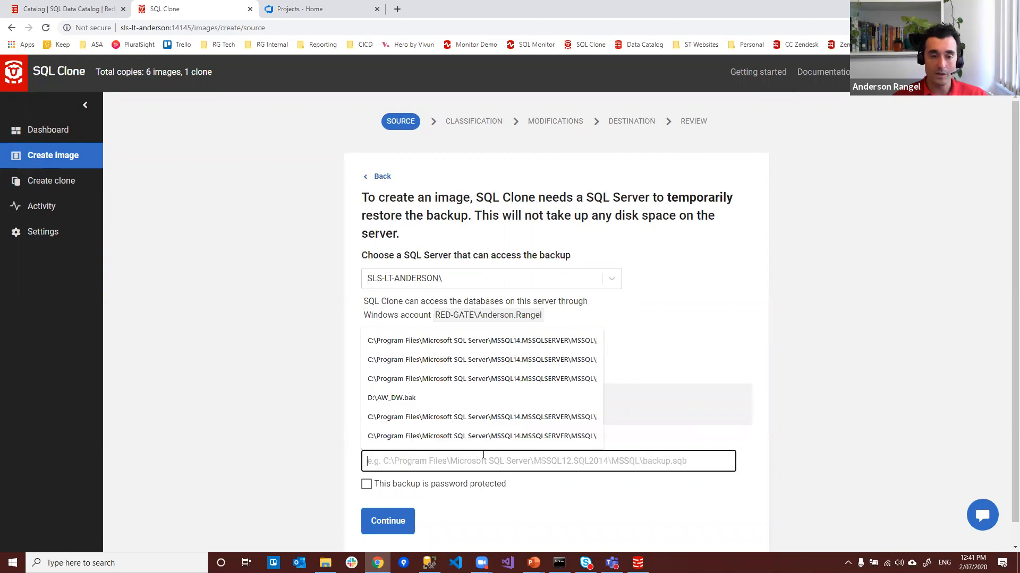
click(658, 391)
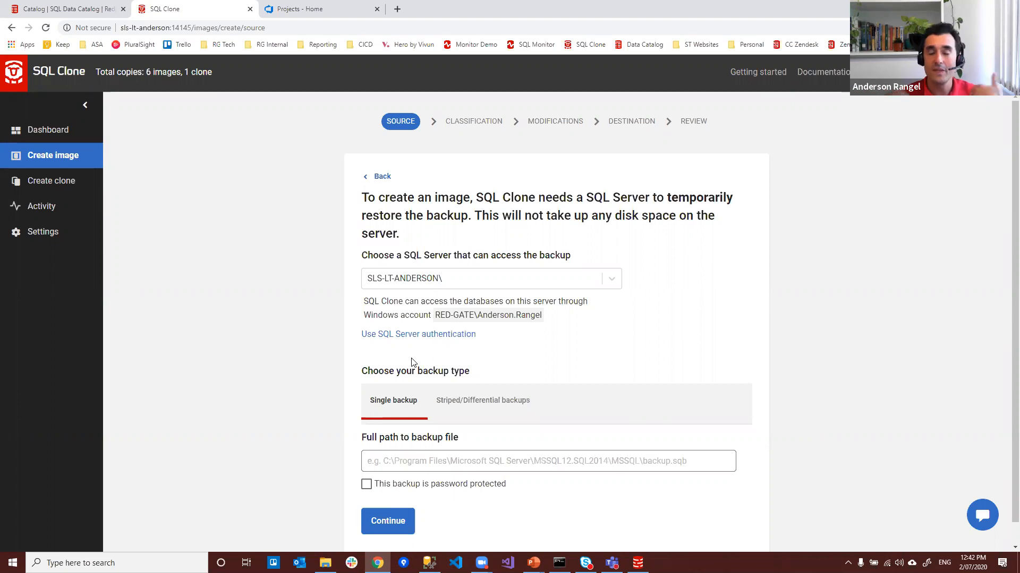
click(416, 461)
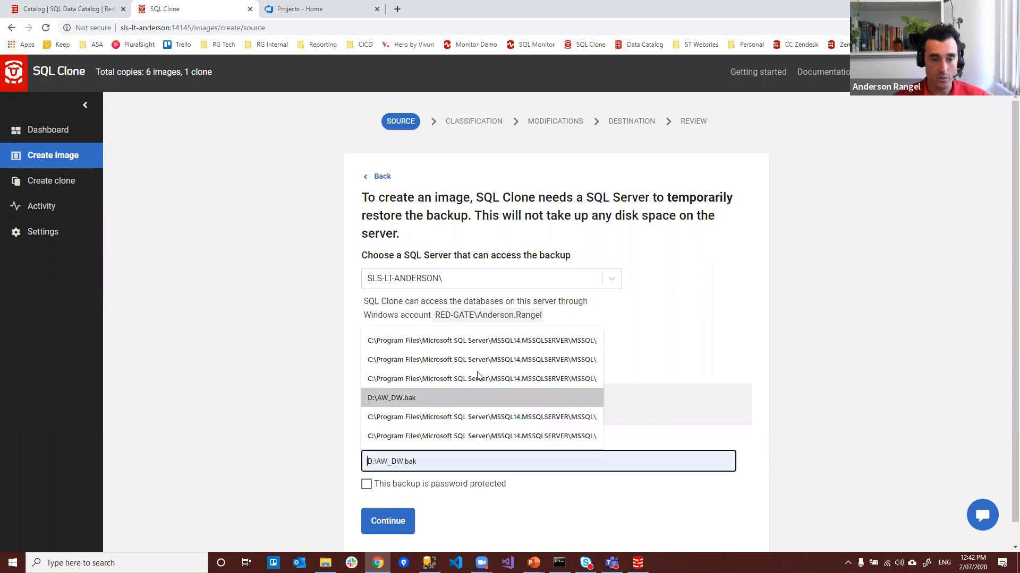
click(420, 341)
drag(682, 459, 810, 467)
key(shift+Left)
key(shift+Left)
key(shift+Left)
key(shift+Left)
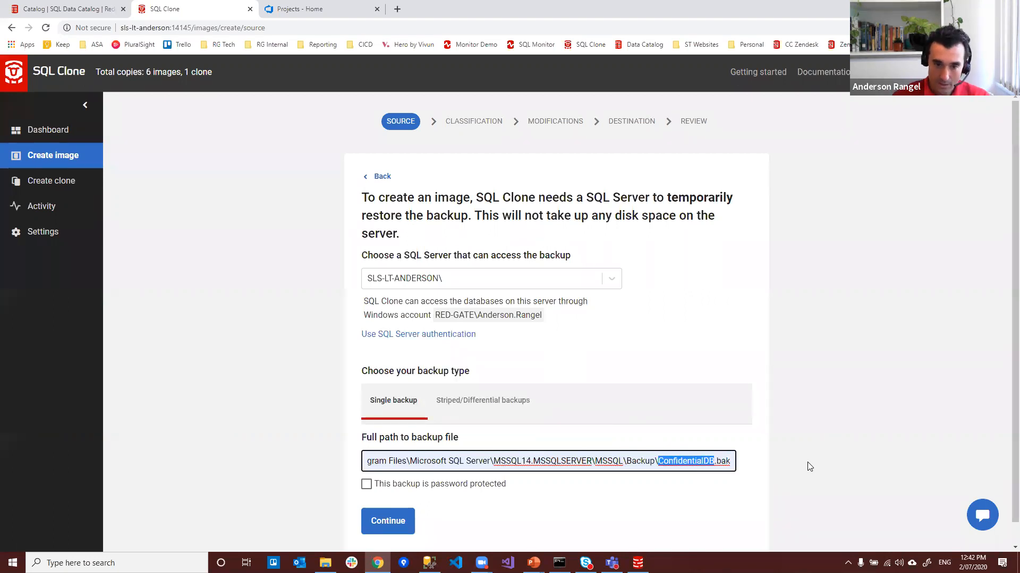
text(RGStrea)
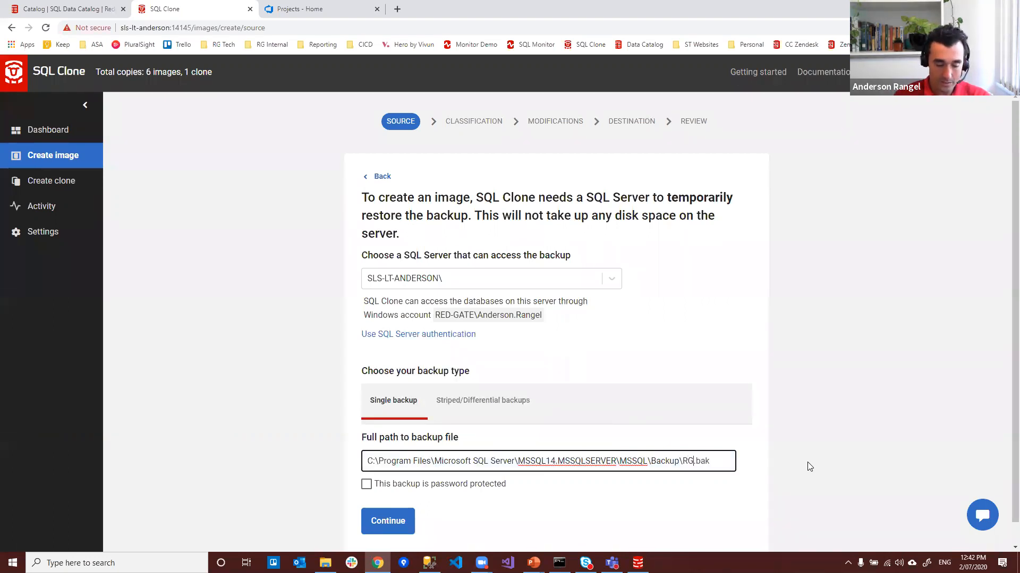
text(med)
drag(684, 460, 771, 485)
click(696, 507)
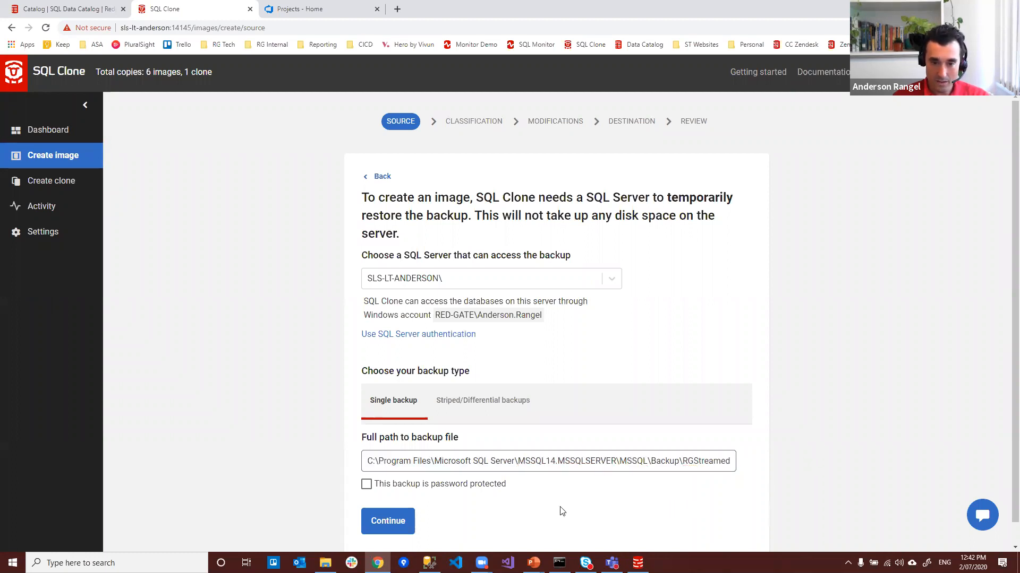
click(376, 522)
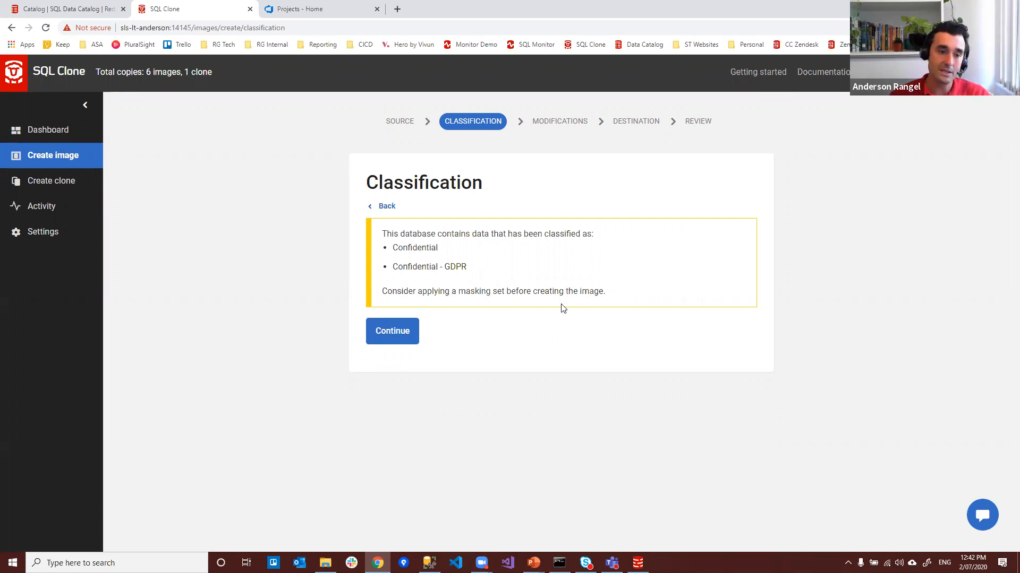
Add RG_Streamed.DMSMaskSet from the Desktop and Dev_as_DBowner.sql from the SQL Scripts folder as image modifications, and continue to the destination
click(395, 326)
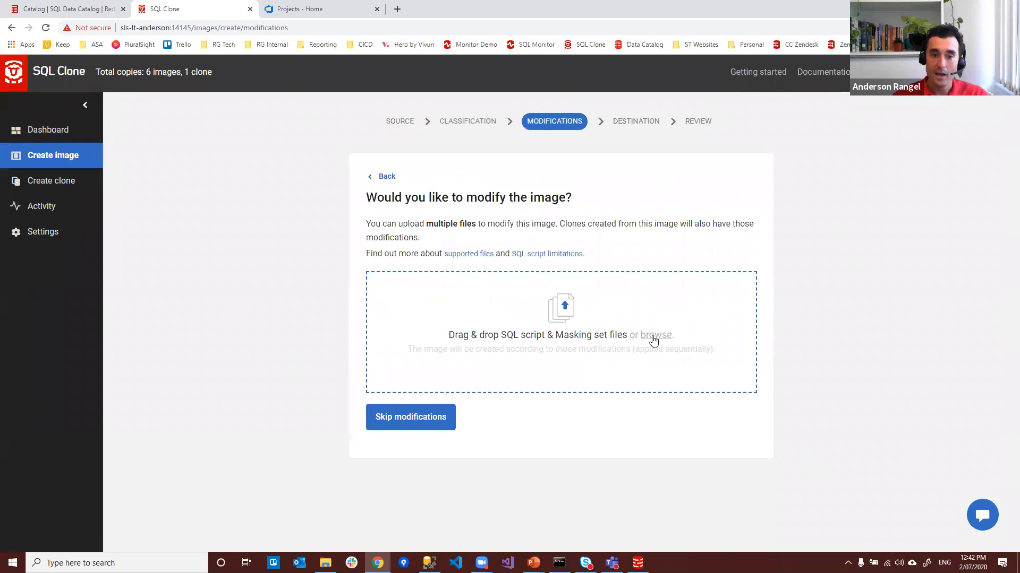
click(654, 335)
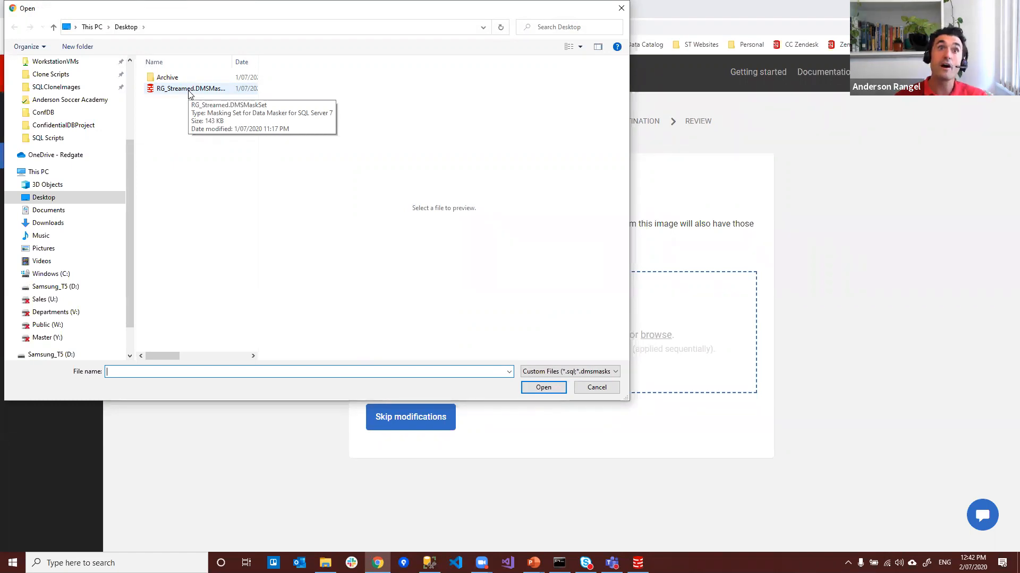
double_click(189, 91)
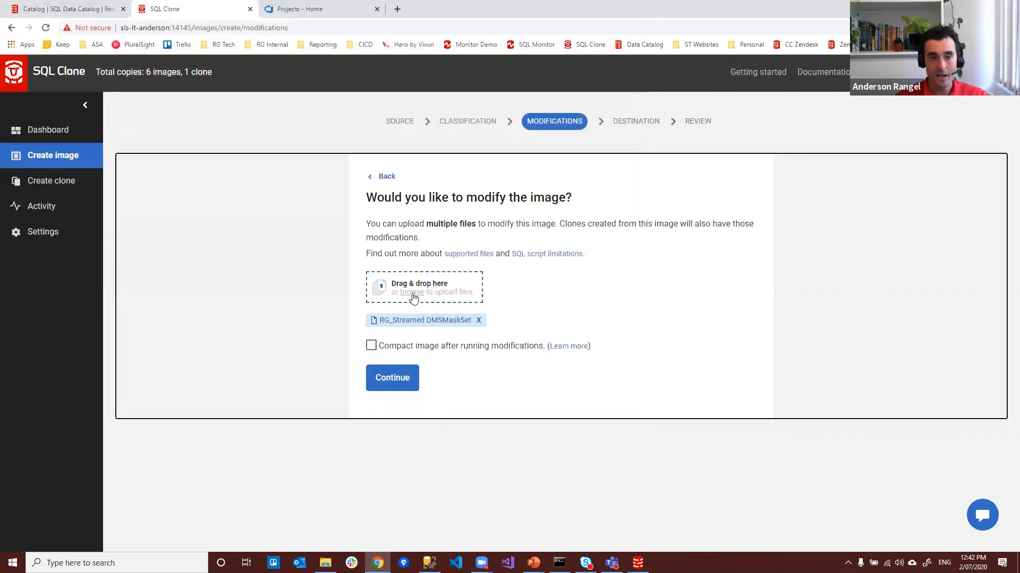
click(413, 298)
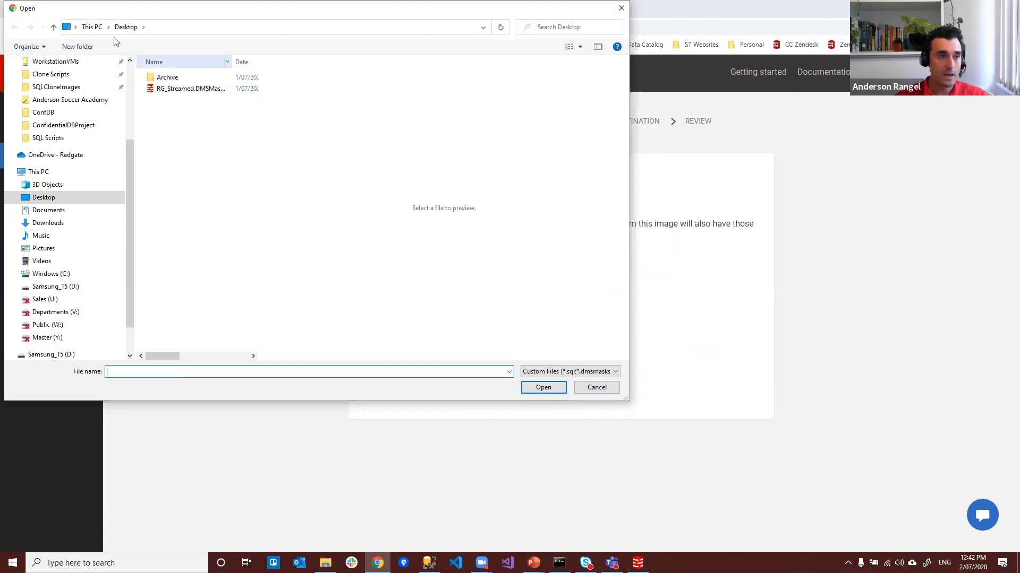
click(43, 138)
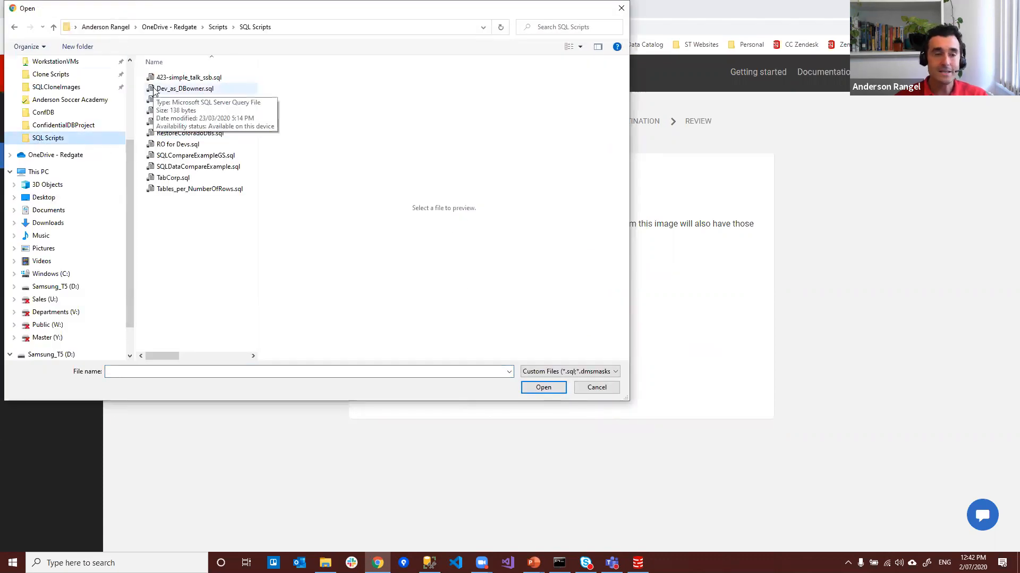
double_click(155, 90)
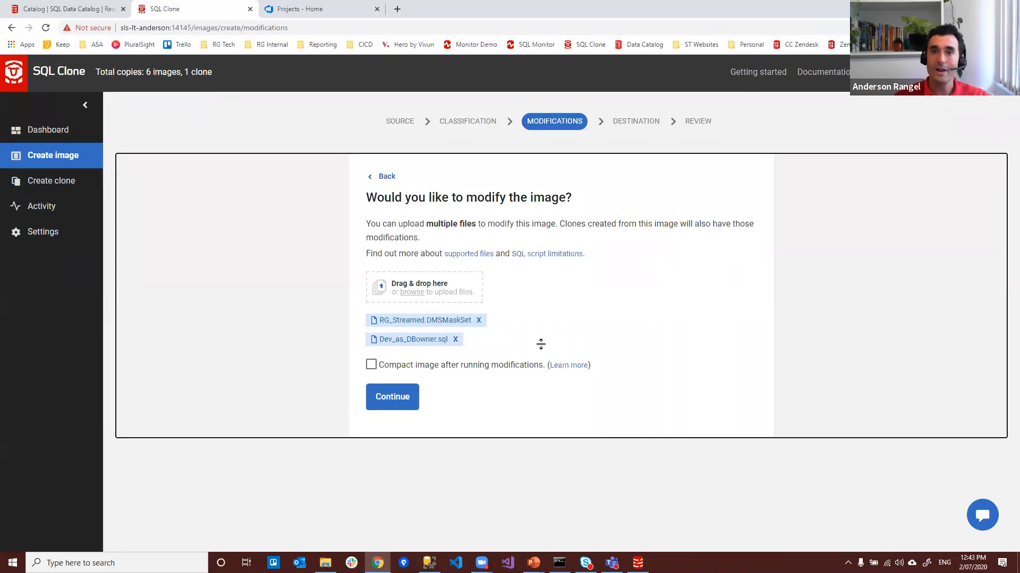
click(391, 402)
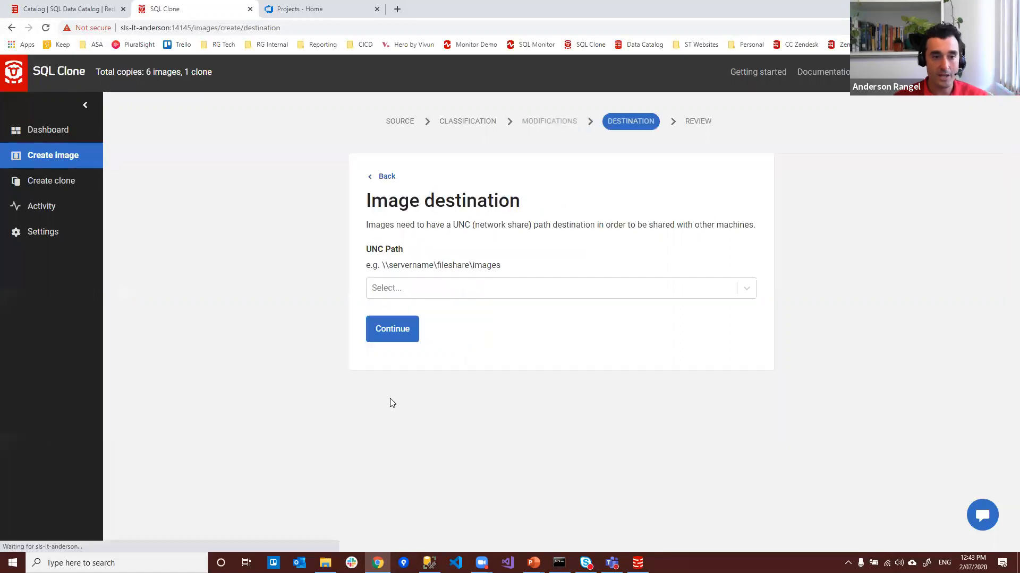
Set the image destination to the UNC path \\SLS-LT-ANDERSON\SQLCloneImages and proceed to the review
click(469, 293)
click(420, 339)
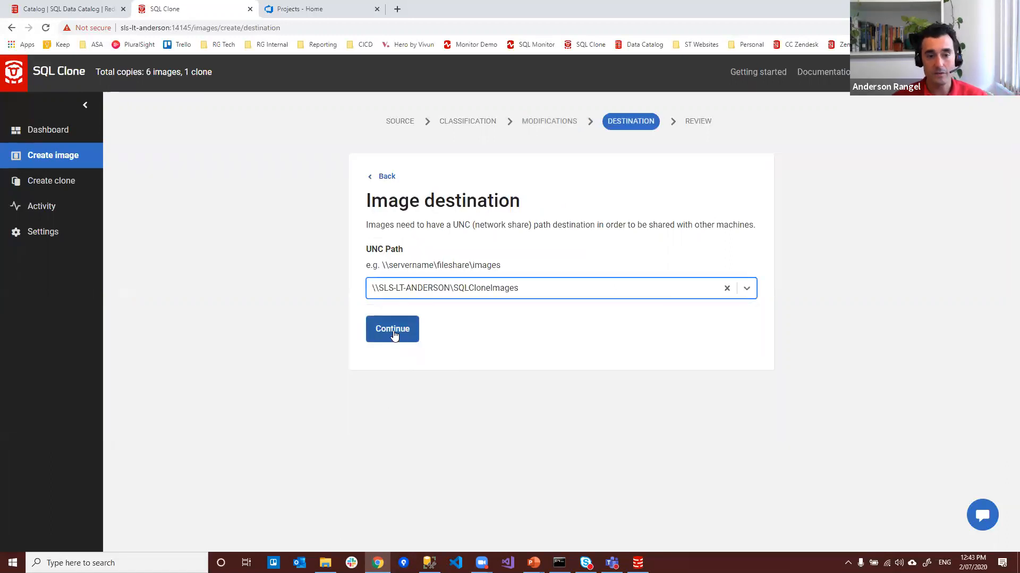
click(393, 336)
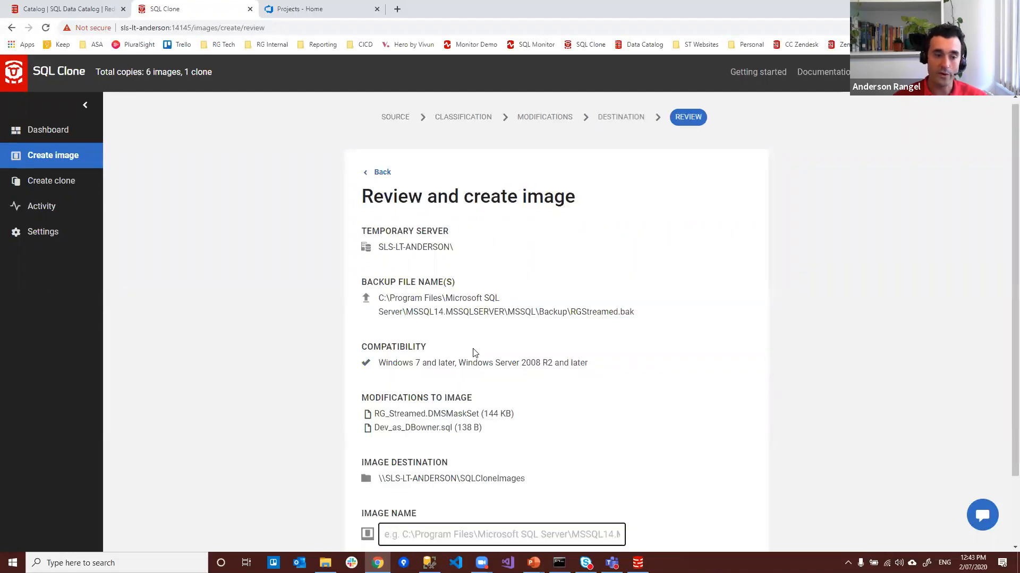
Try to create the image under the name RGStreamed_Image
scroll(420, 404, down, 2)
click(420, 452)
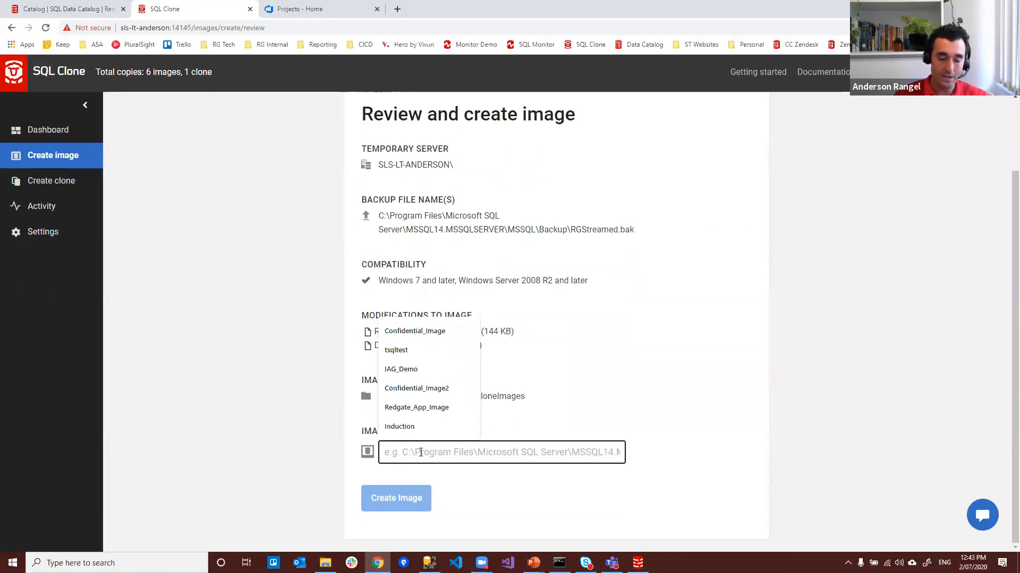
text(Rg)
click(436, 476)
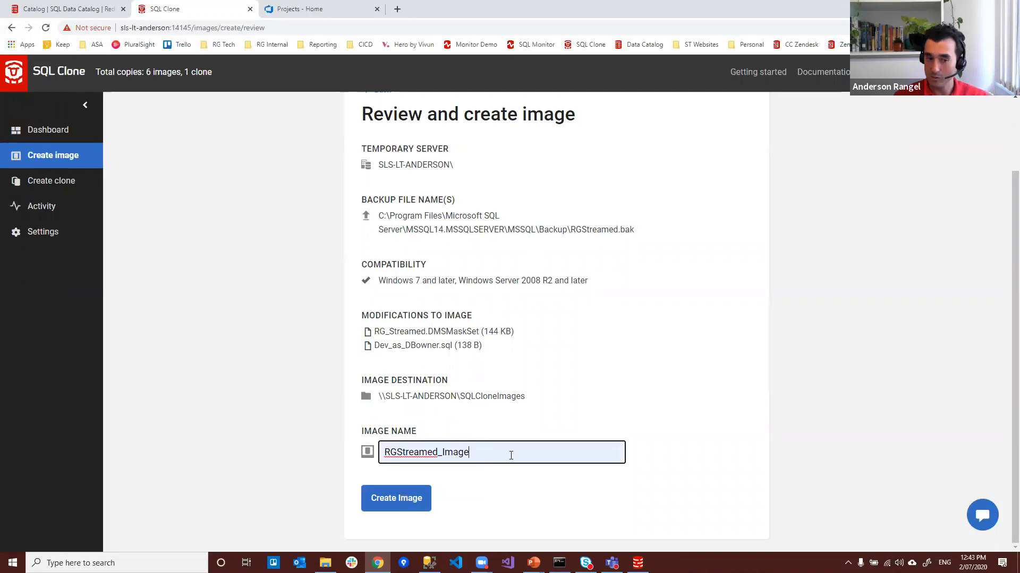
click(397, 509)
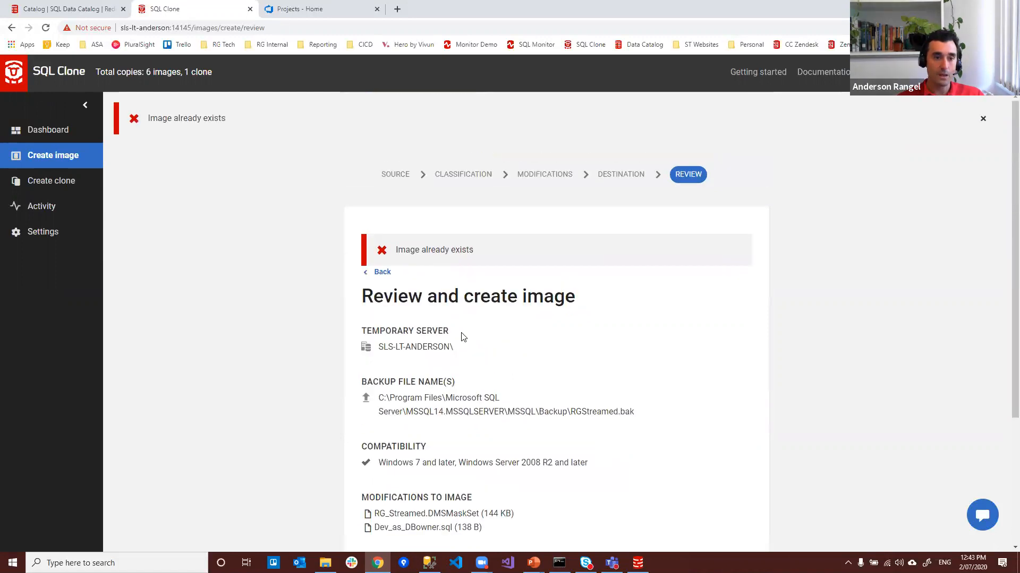
Change the image name to RGStreamed_Image2, create the image, and dismiss the leftover error notice on the dashboard
scroll(478, 425, down, 3)
click(506, 453)
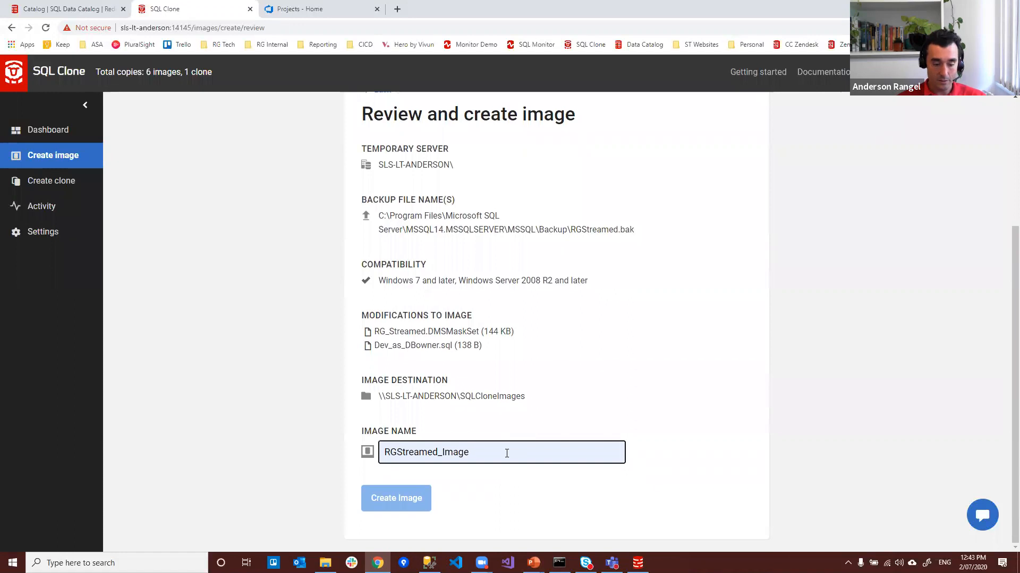
text(2)
click(412, 502)
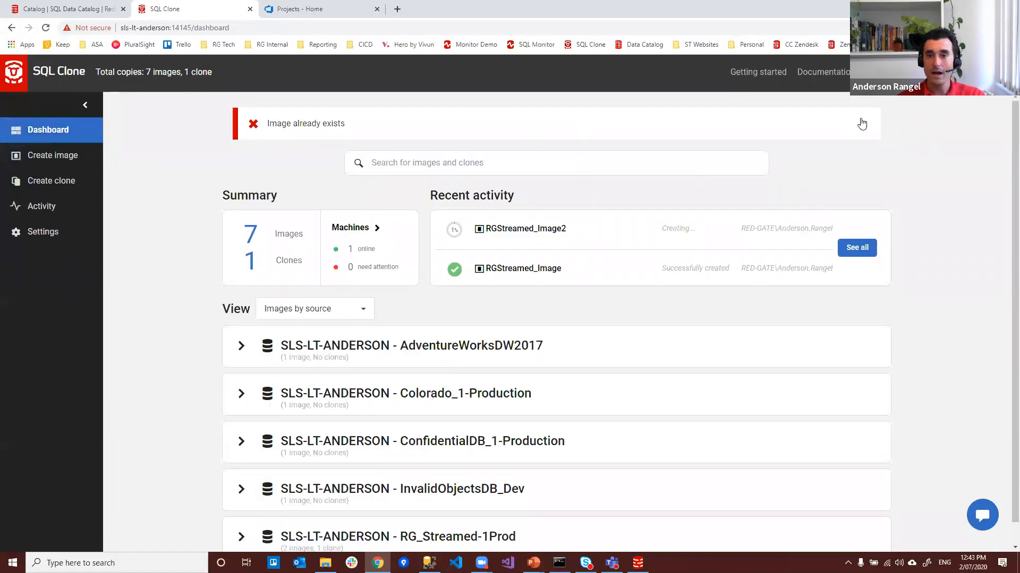
click(861, 124)
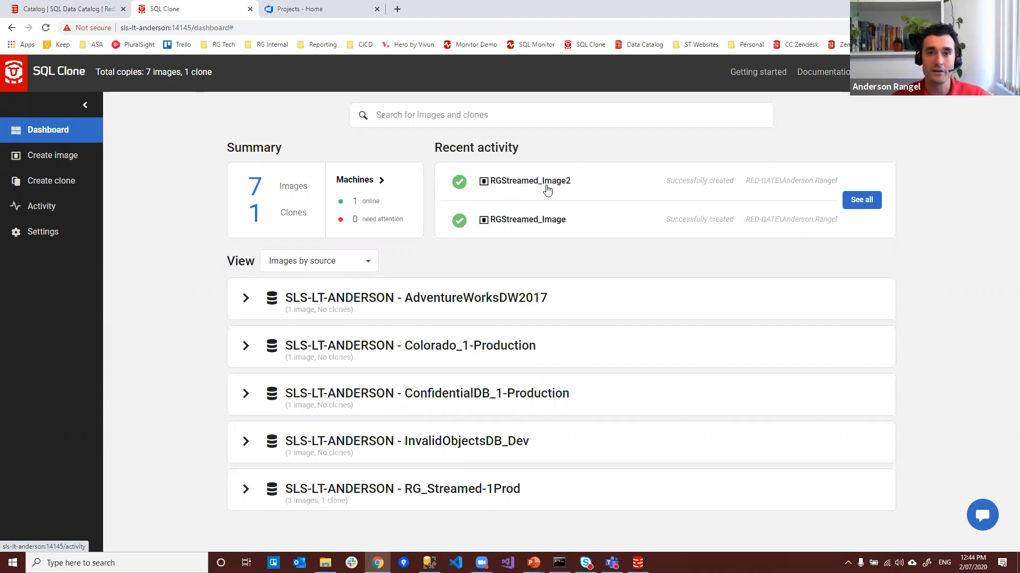
Start a new clone from the RGStreamed_Image2 image and skip the clone modifications
click(68, 182)
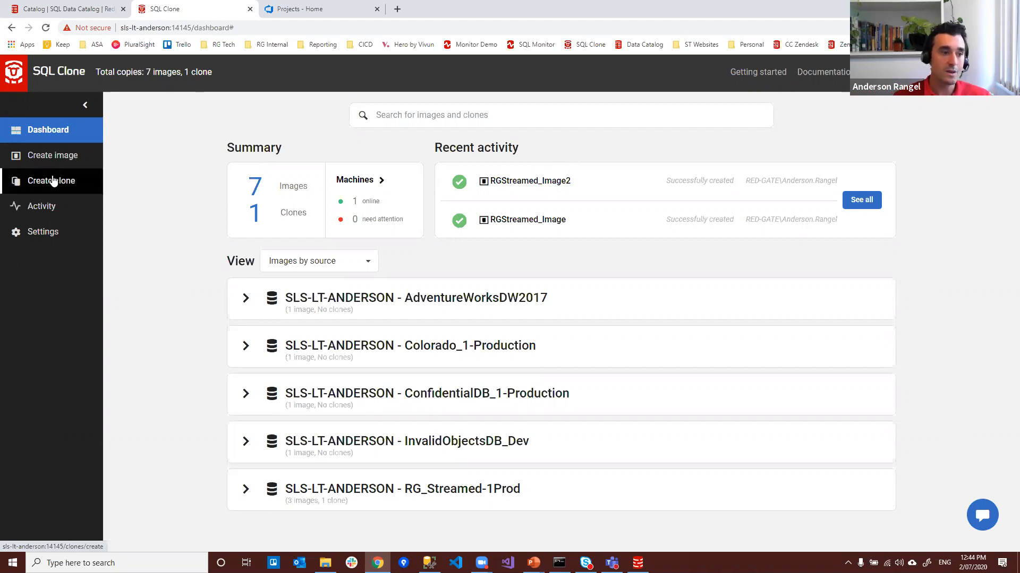
click(566, 261)
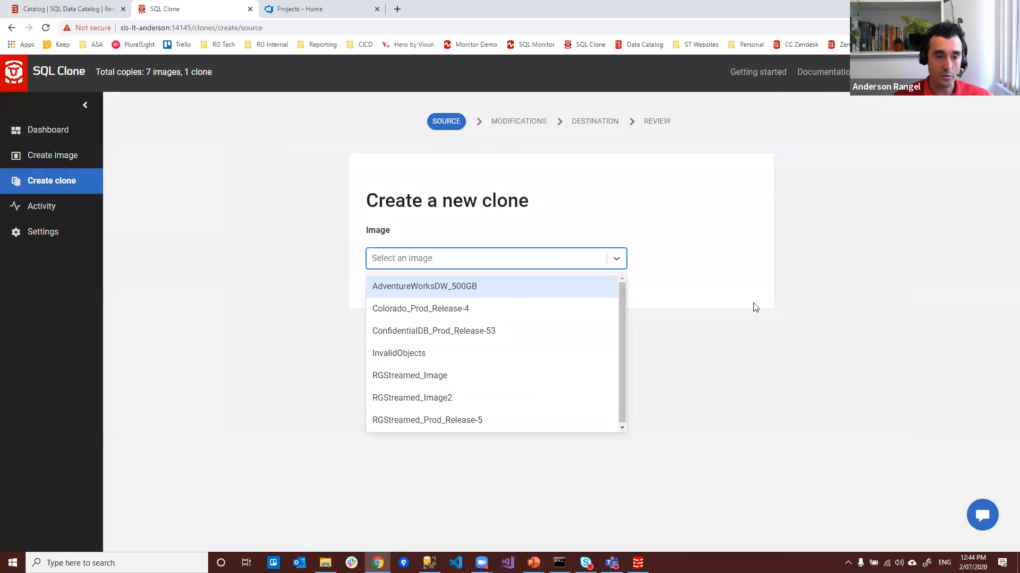
click(428, 398)
click(382, 307)
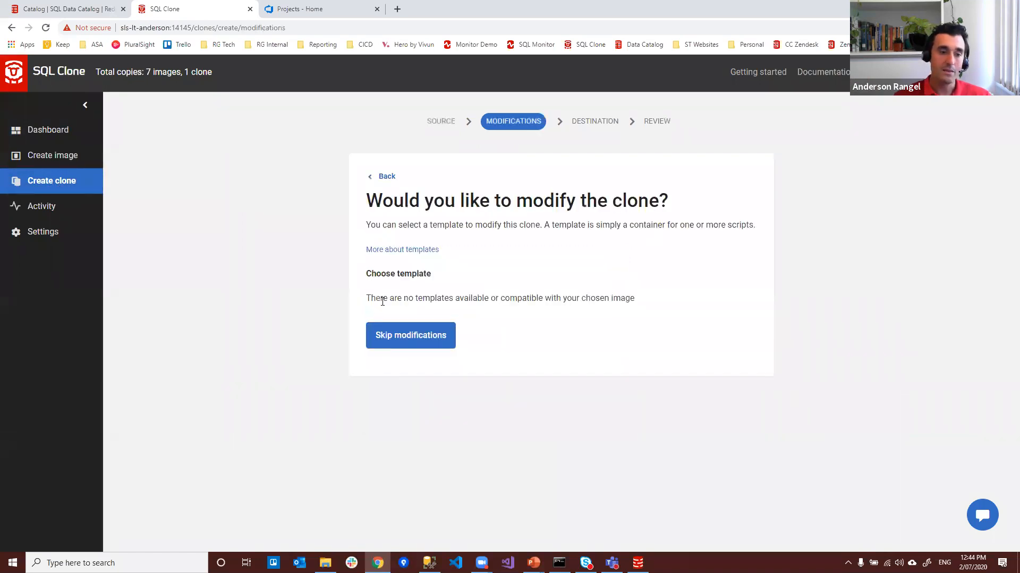
click(395, 337)
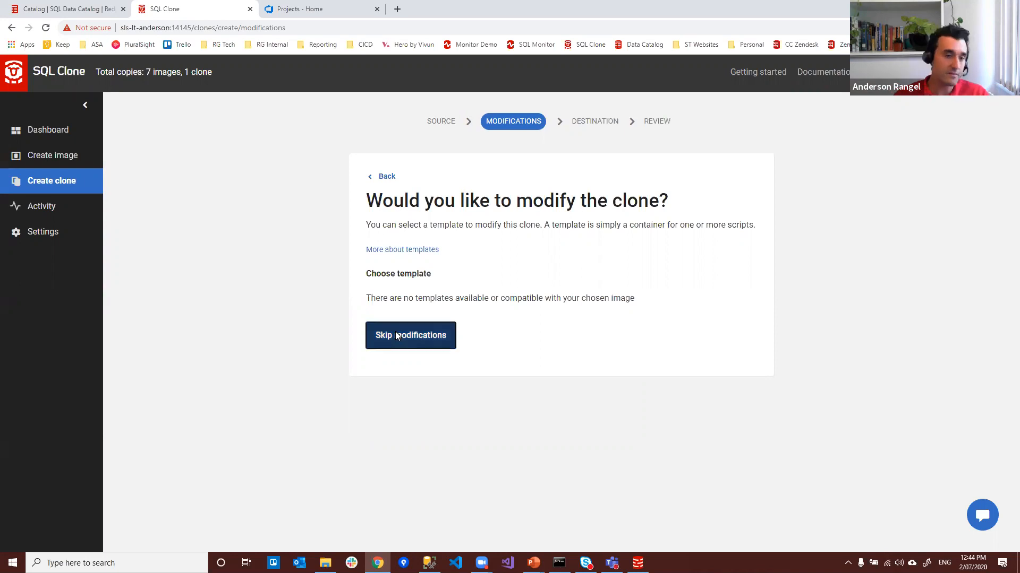
Choose SLS-LT-ANDERSON\ as the clone's destination SQL Server instance and proceed to the review
click(456, 263)
click(413, 288)
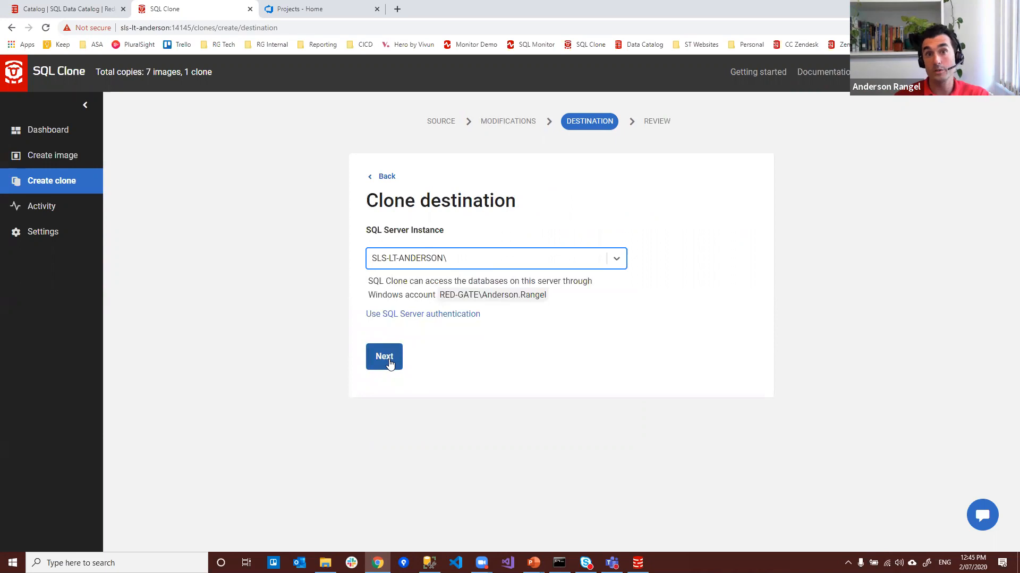
click(387, 361)
Name the clone RG_Streamed_Demo and create it
click(428, 411)
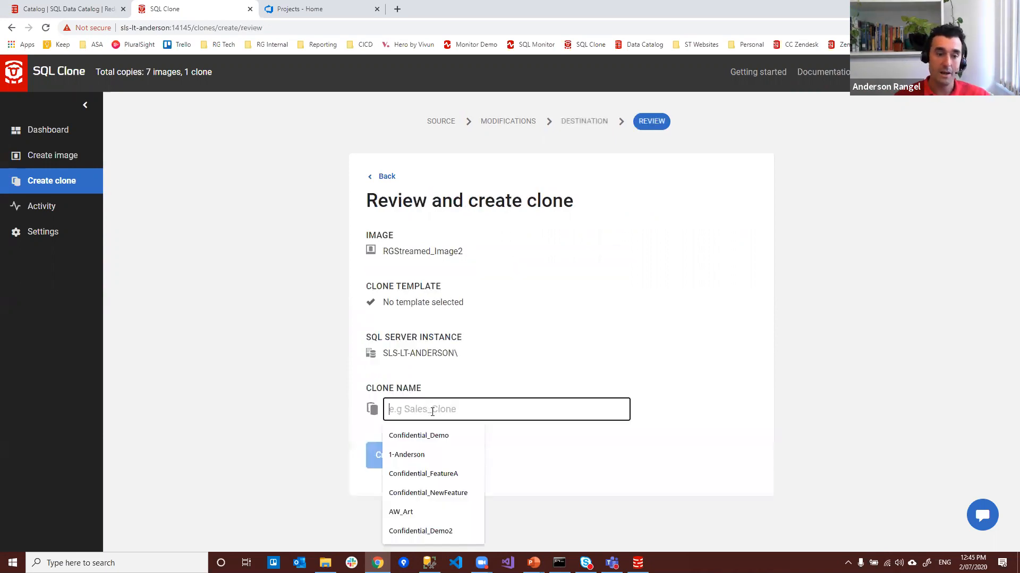
text(R)
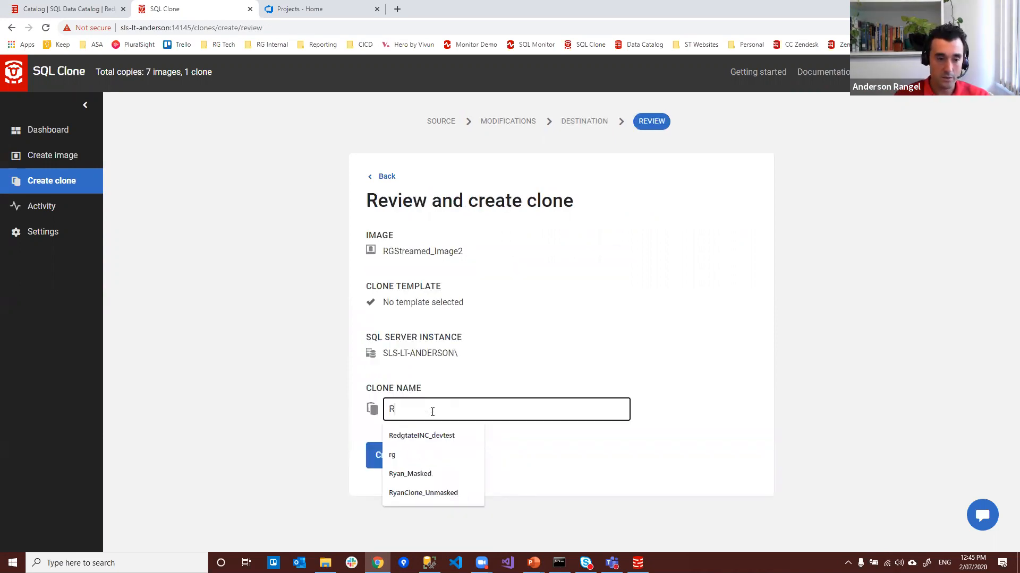
text(G)
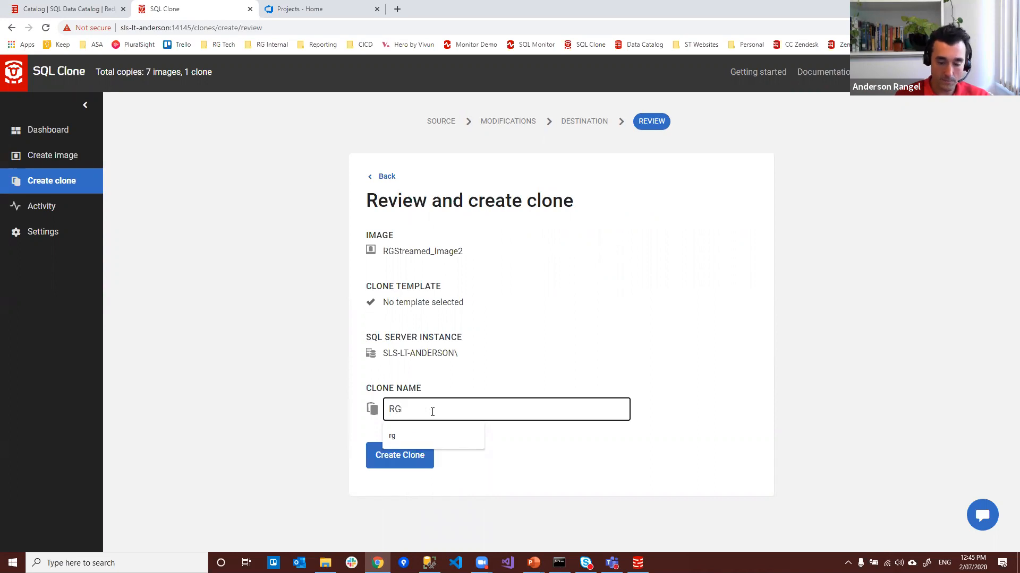
text(_Streamed_Demo)
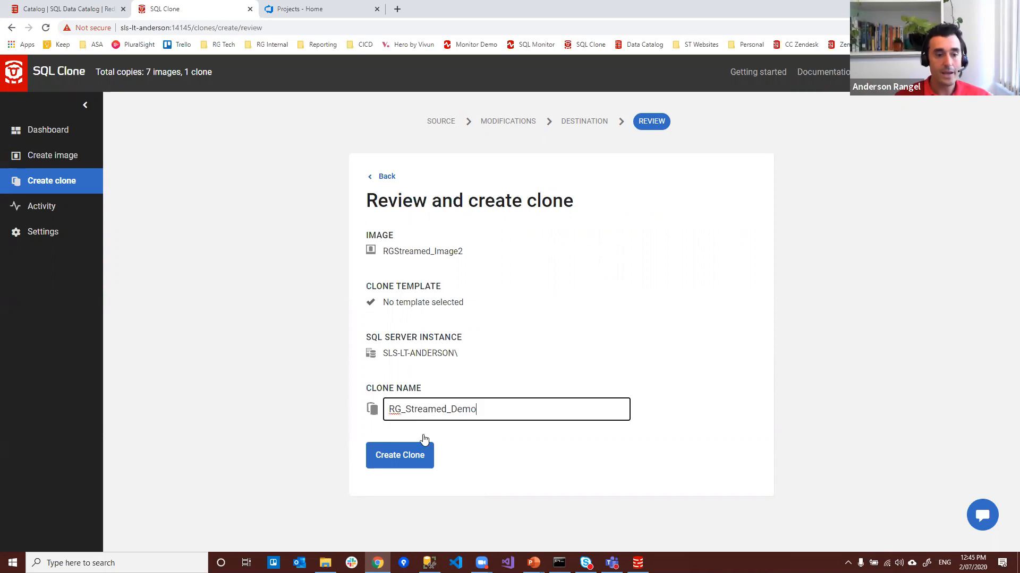
click(405, 455)
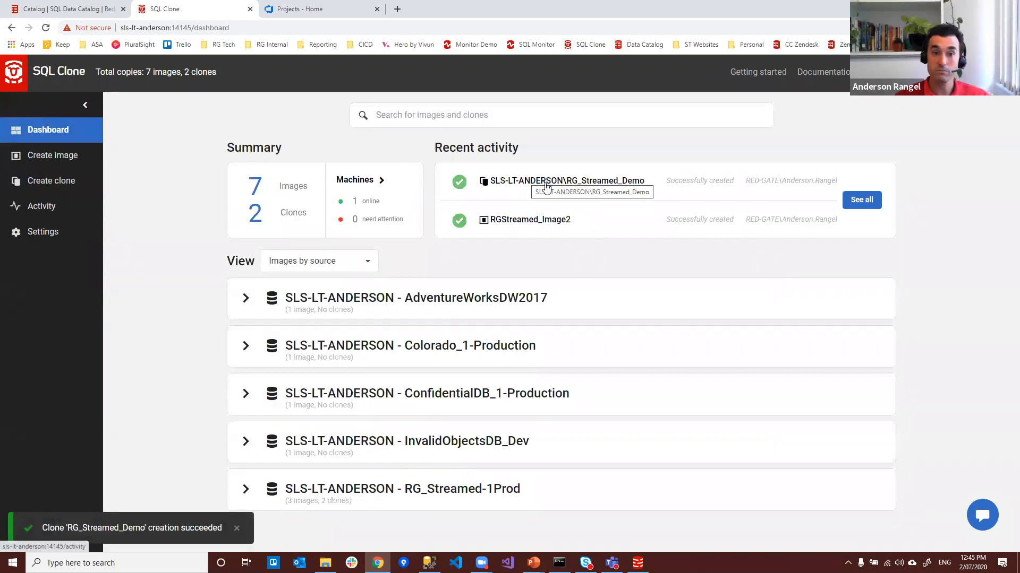
Open the RGStreamed_Image2 details from the RG_Streamed-1Prod source and compare the sizes of the image and its clone
click(373, 302)
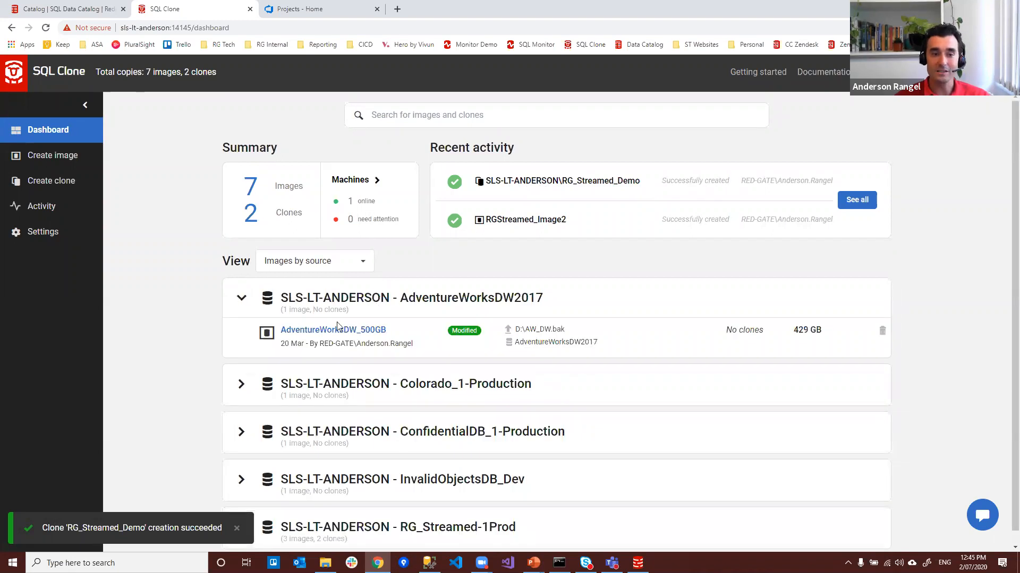
click(415, 532)
scroll(443, 480, down, 3)
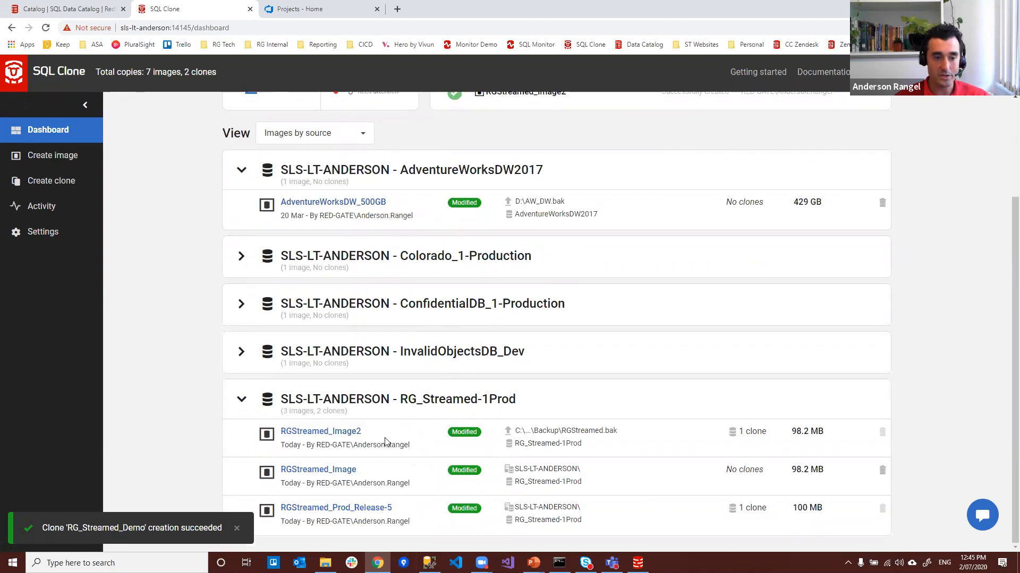
click(312, 436)
drag(779, 290, 741, 296)
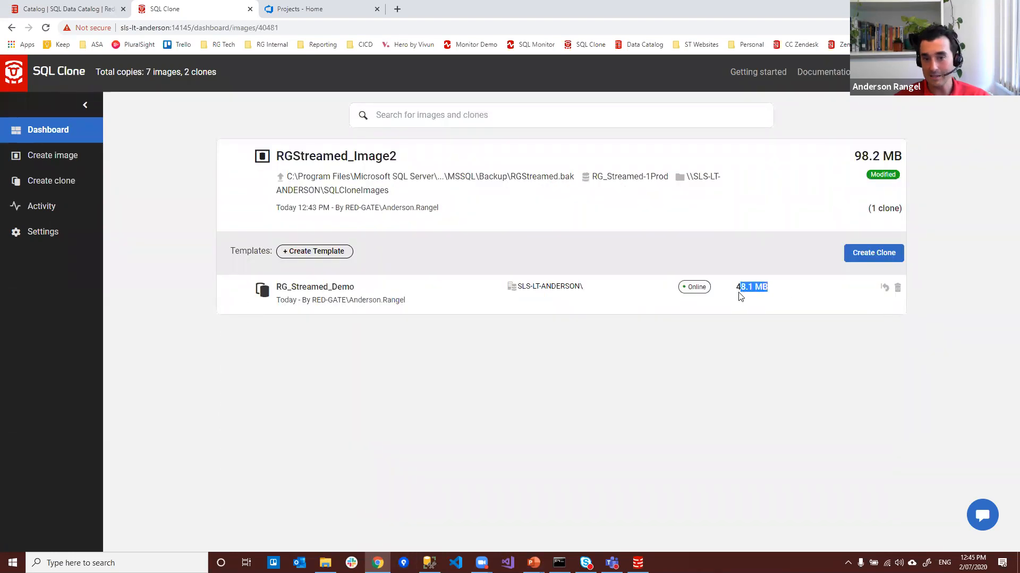
click(856, 151)
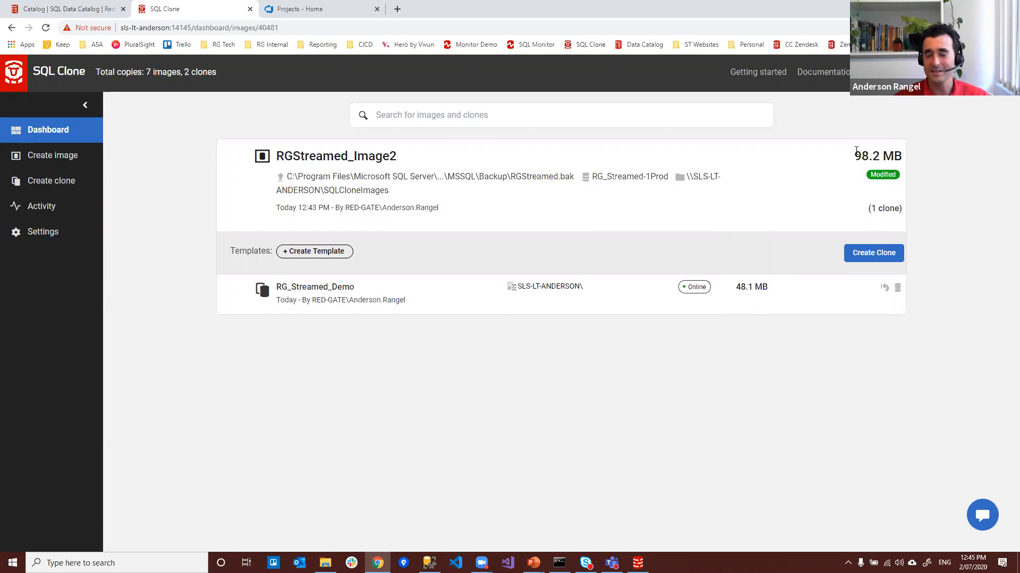
drag(855, 151, 907, 153)
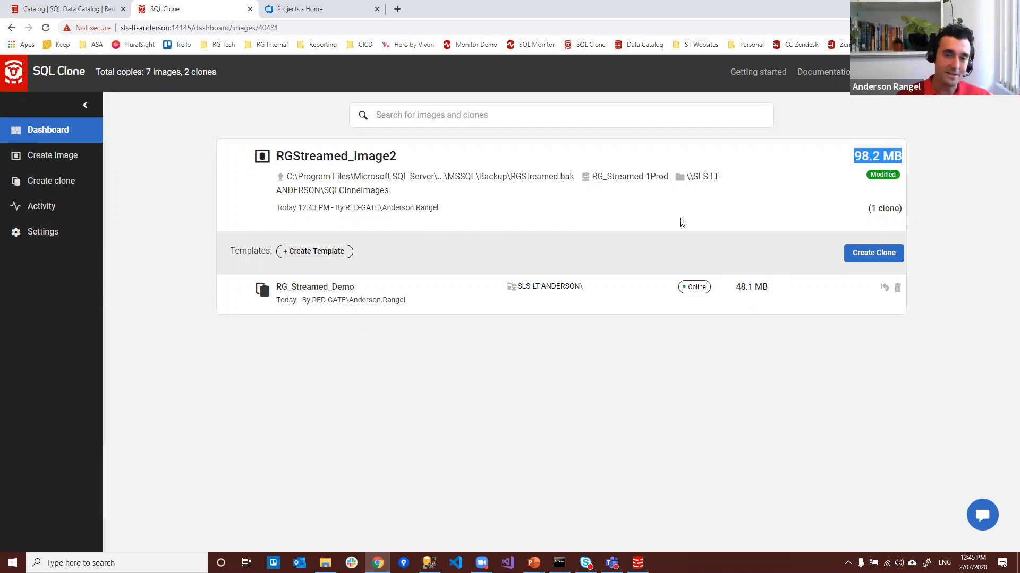
Start a new clone from the AdventureWorksDW_500GB image without a template, with SLS-LT-ANDERSON\ as the destination instance
click(62, 134)
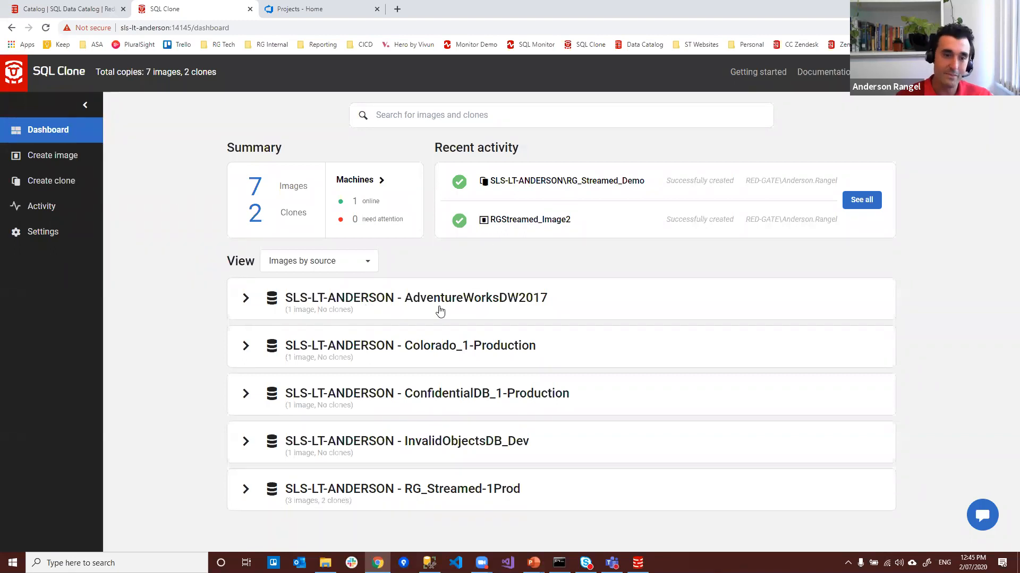
click(456, 298)
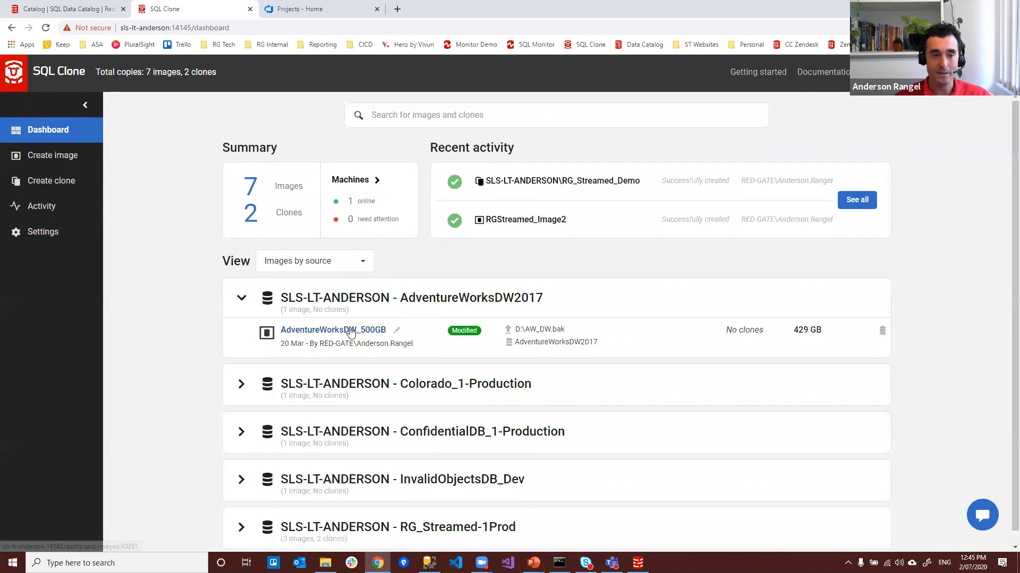
click(350, 332)
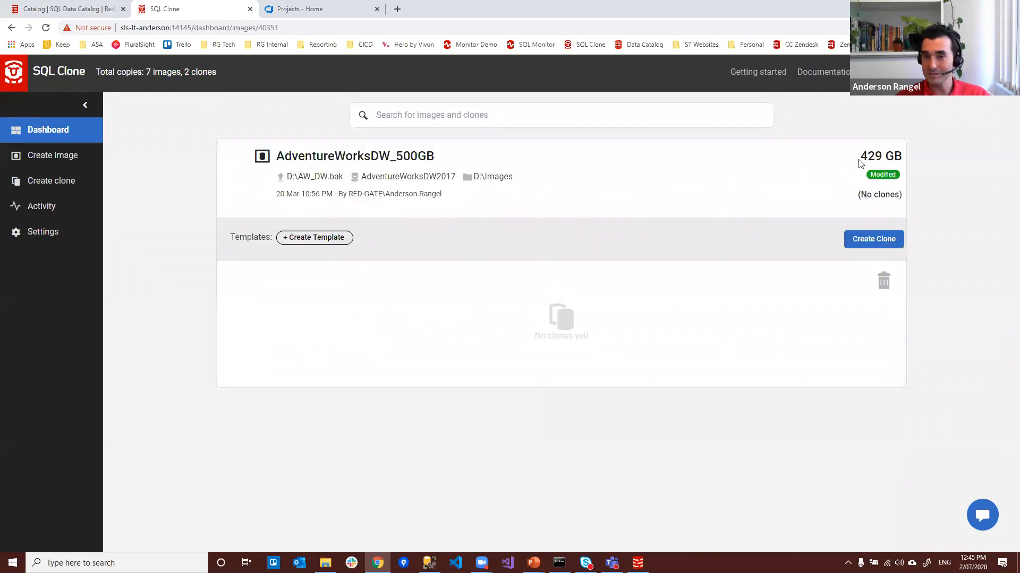
drag(859, 157, 896, 157)
click(851, 244)
click(385, 347)
click(433, 286)
click(383, 317)
Name the clone AW_RGStreamed and create it
click(433, 409)
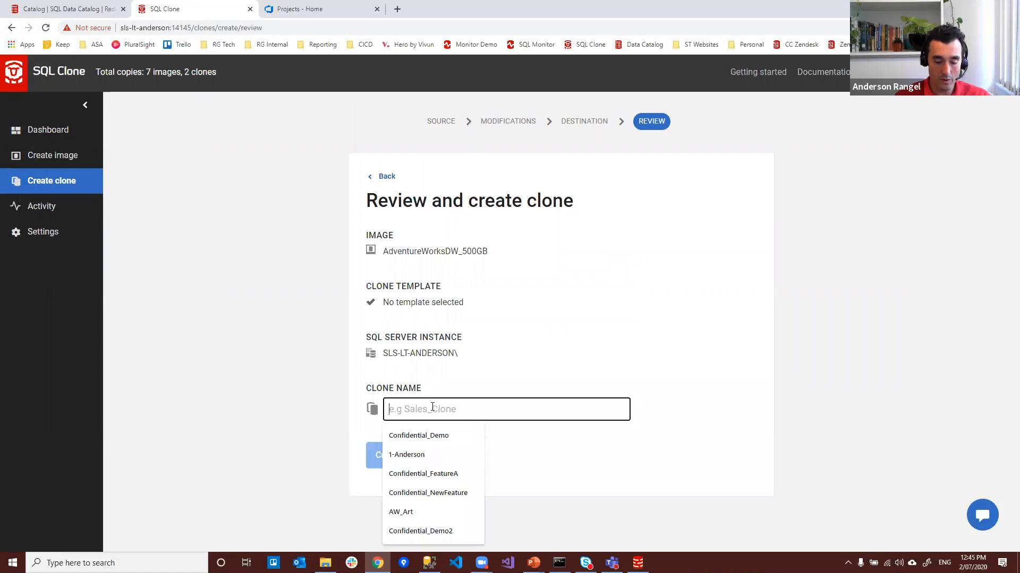
text(AW_RG)
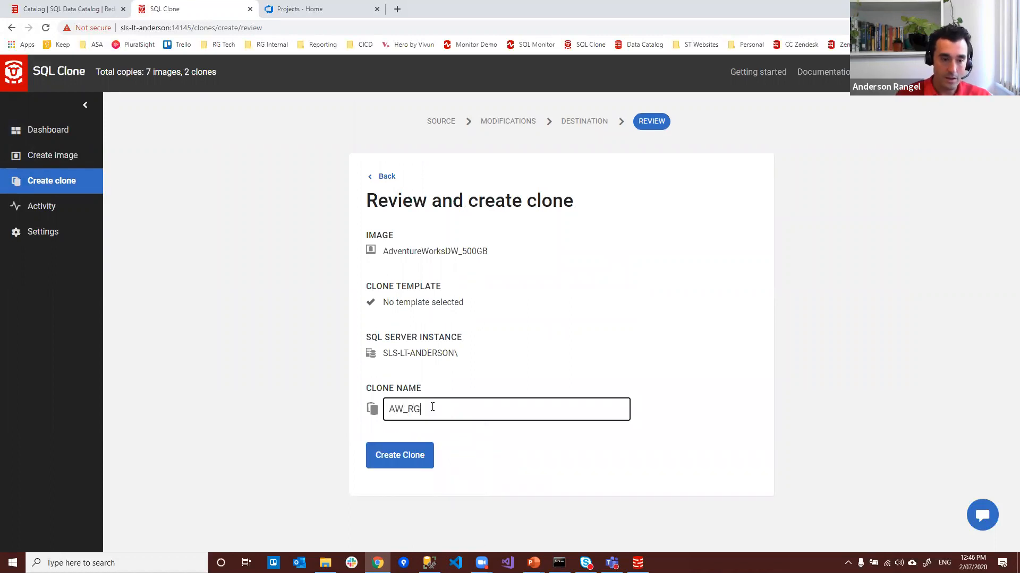
text(Stree)
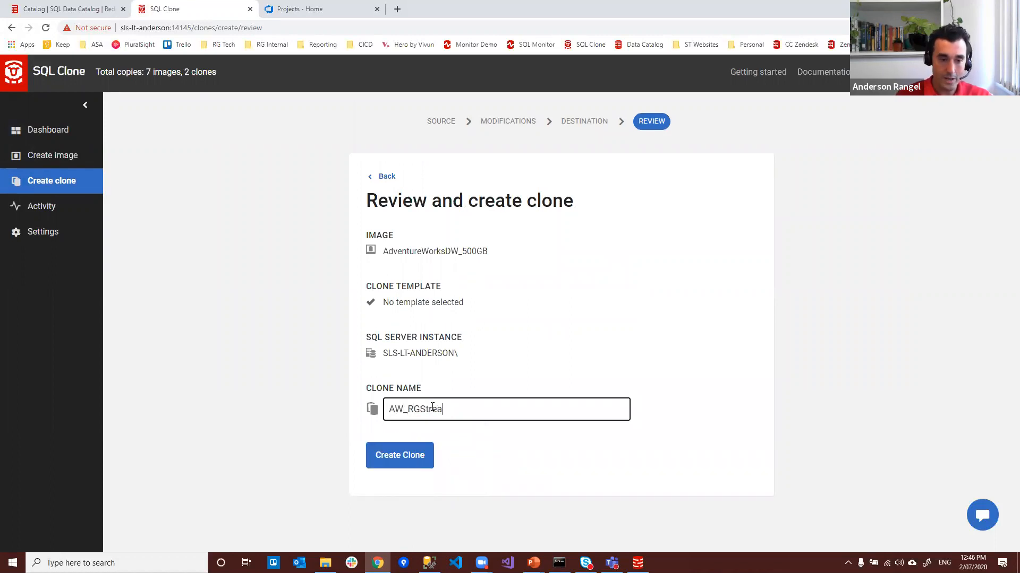
text(med)
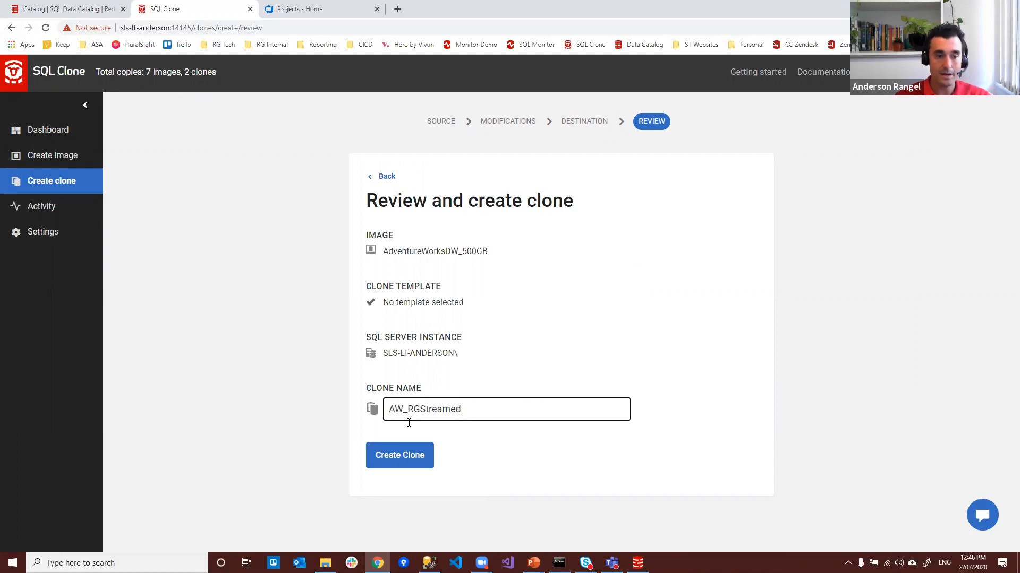
click(393, 455)
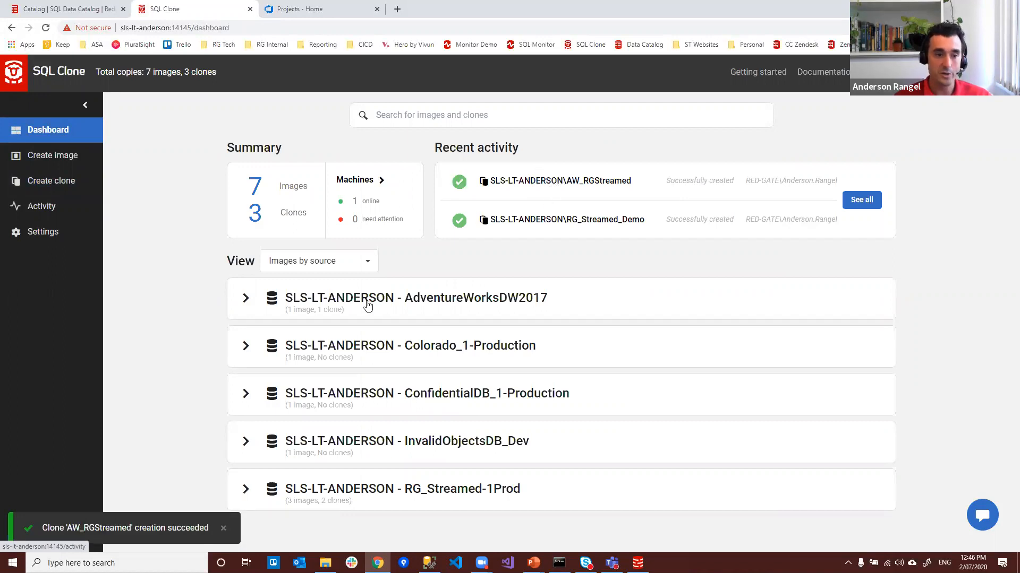
Open the AdventureWorksDW_500GB image details and check the size of the AW_RGStreamed clone
click(394, 308)
click(318, 332)
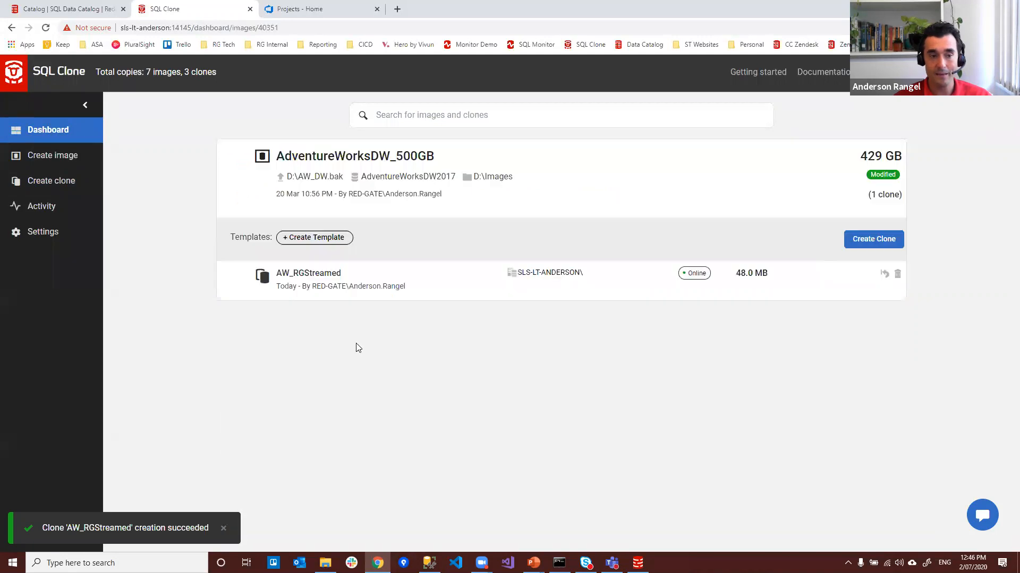
drag(769, 274, 737, 273)
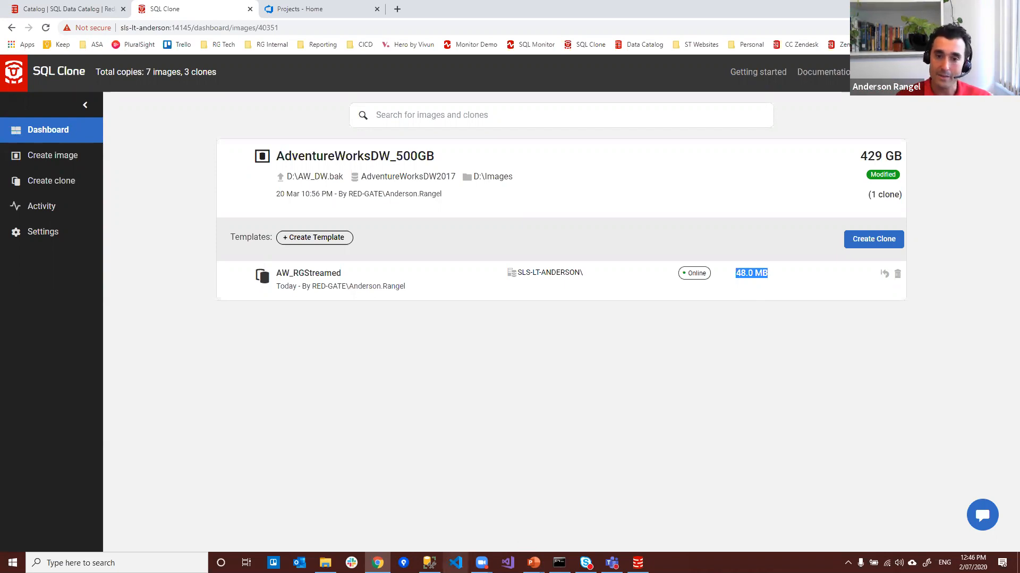
Switch to SQL Server Management Studio, refresh the Databases list and expand the RG_Streamed_Demo database
mouse_move(481, 563)
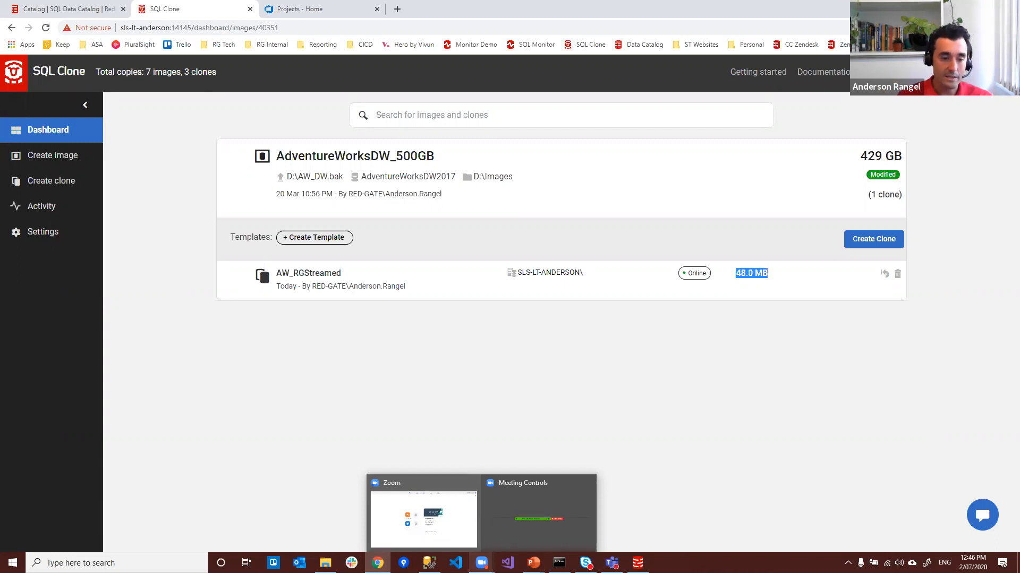
click(430, 562)
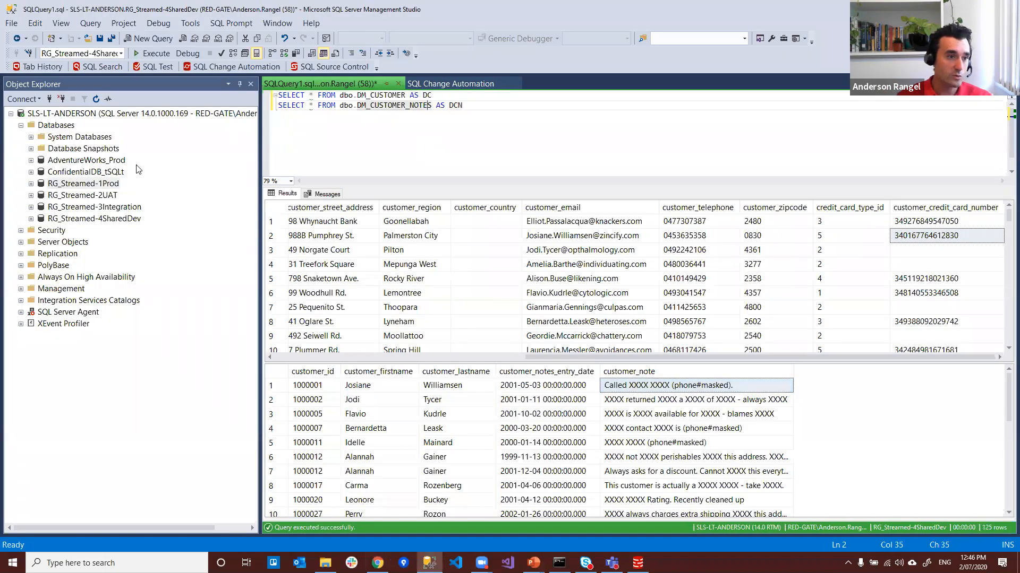
click(68, 127)
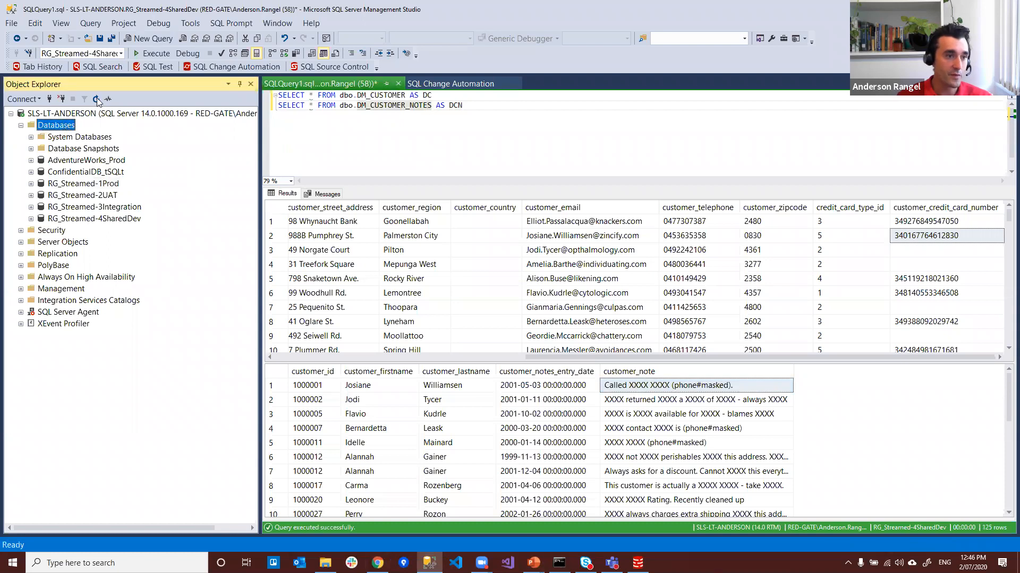
click(97, 99)
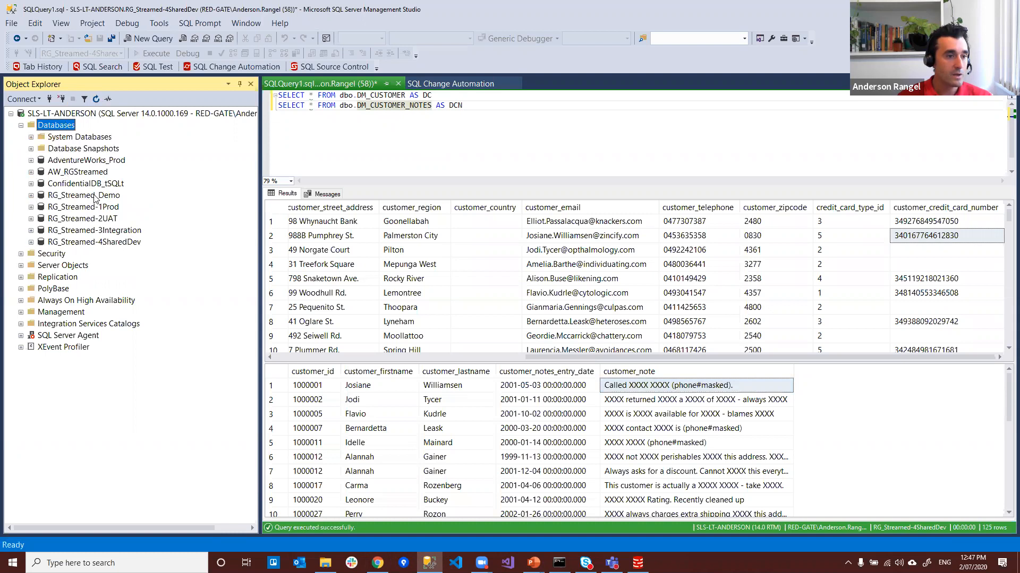
click(49, 197)
click(31, 195)
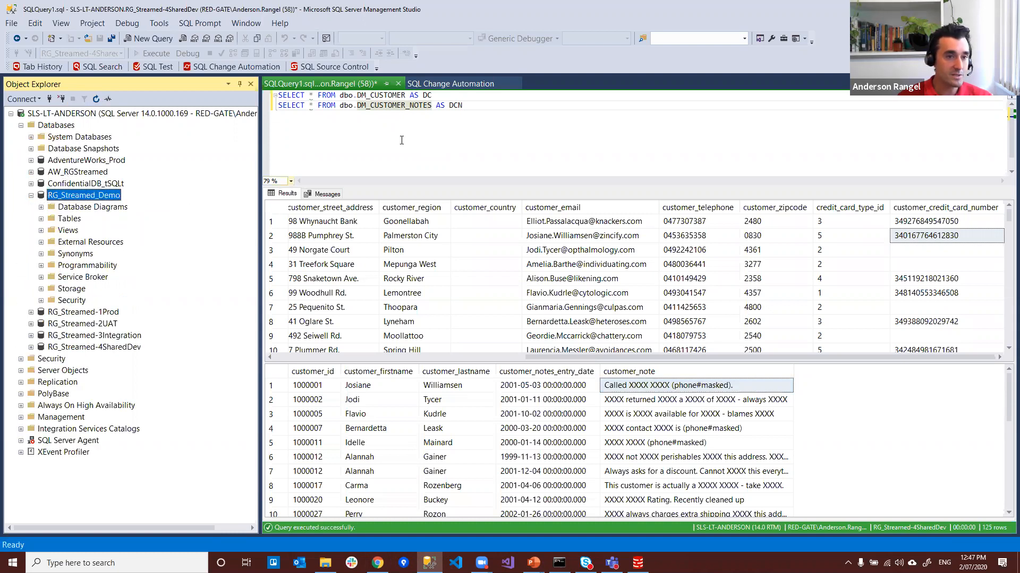
Run the DM_CUSTOMER and DM_CUSTOMER_NOTES queries against the RG_Streamed_Demo database and inspect the masked customer names
click(122, 53)
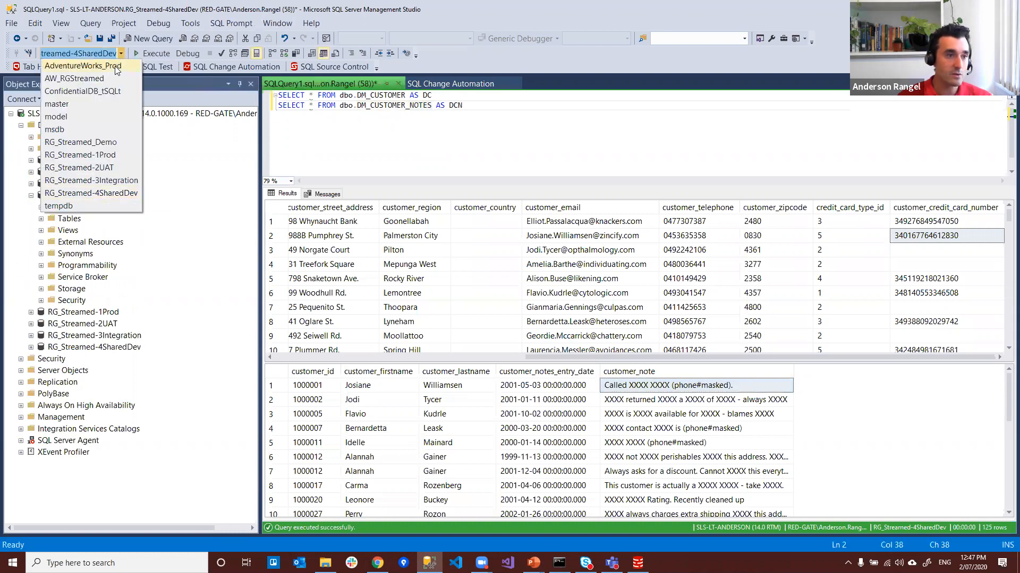
click(113, 142)
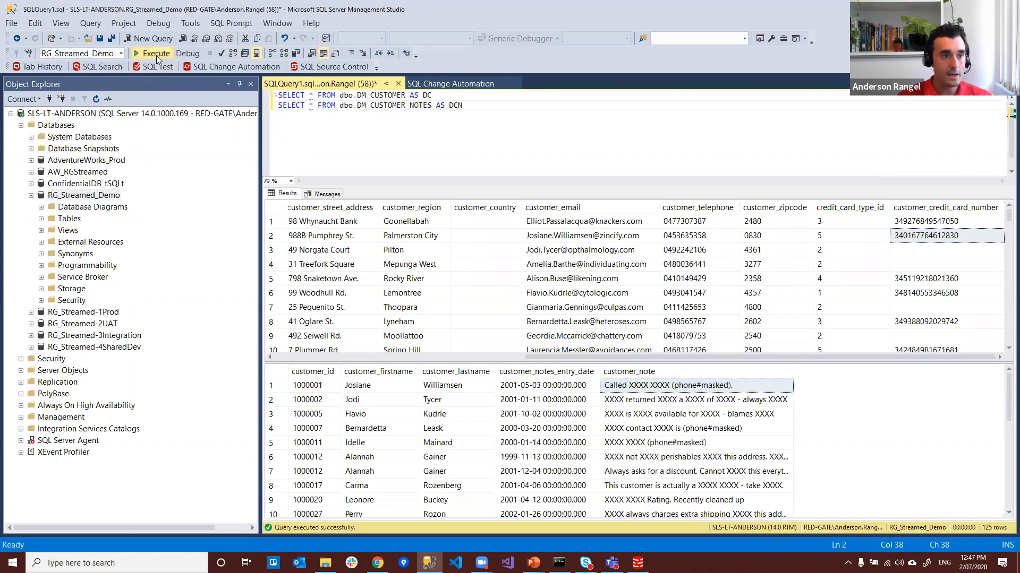
click(154, 54)
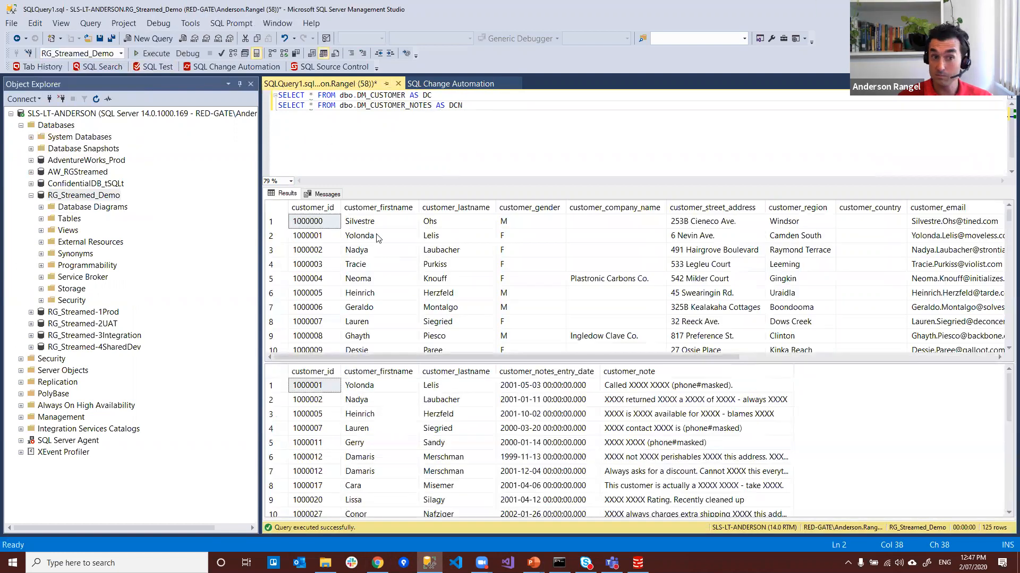
click(377, 236)
drag(481, 135, 273, 91)
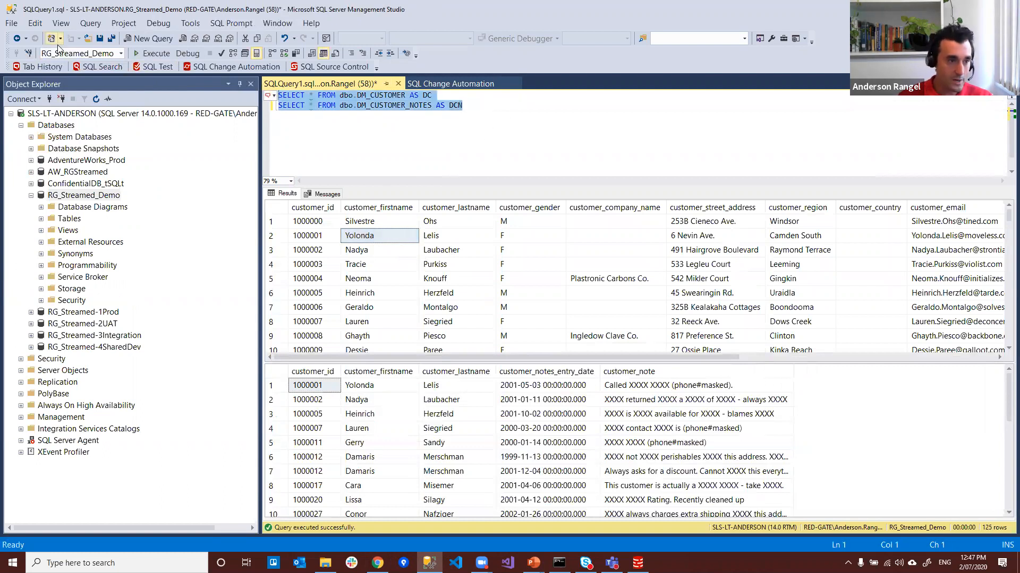
Delete the dbo.DM_CUSTOMER_NOTES table from the RG_Streamed_Demo database
click(41, 218)
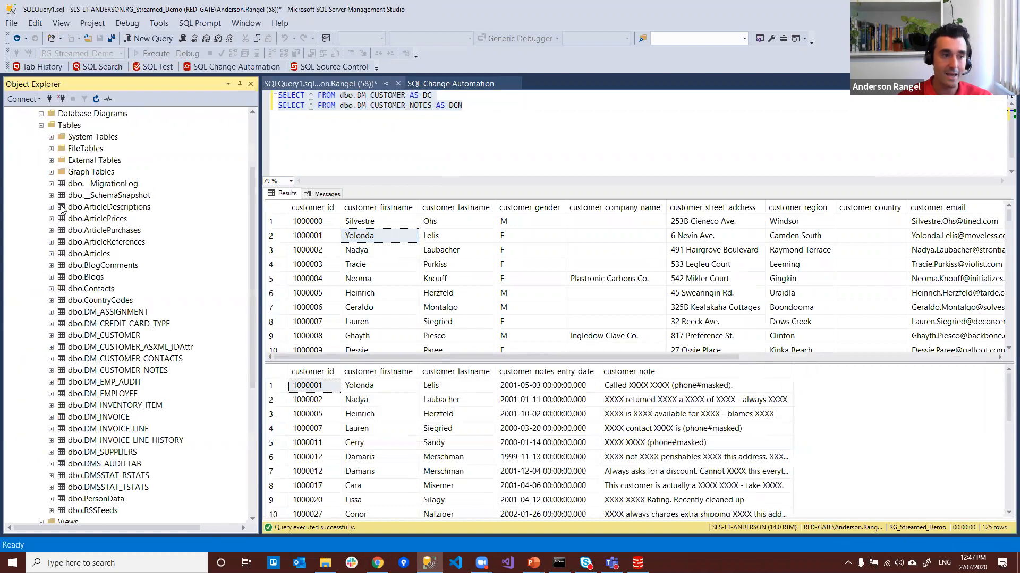
scroll(85, 265, up, 3)
scroll(105, 318, down, 3)
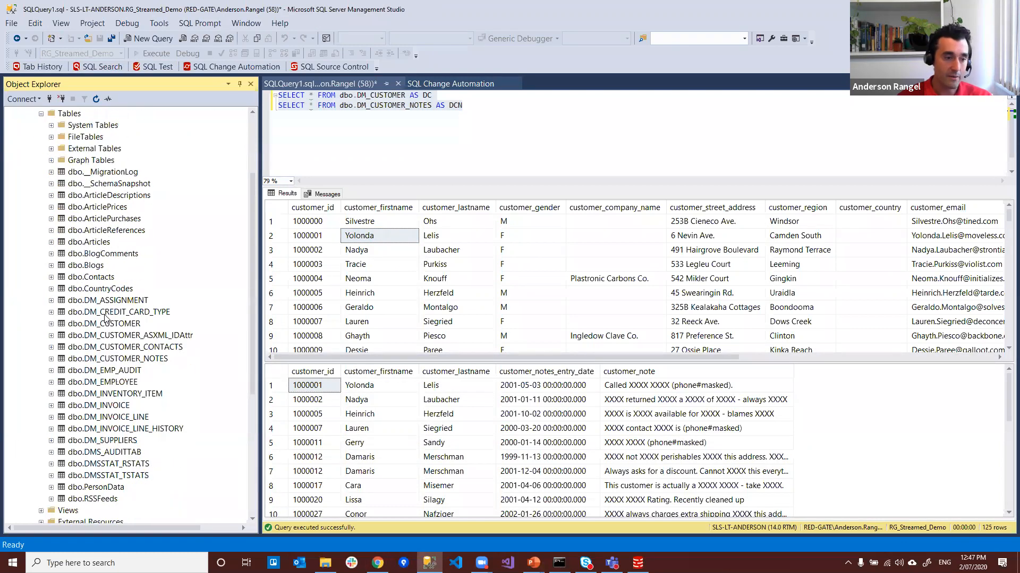
click(51, 324)
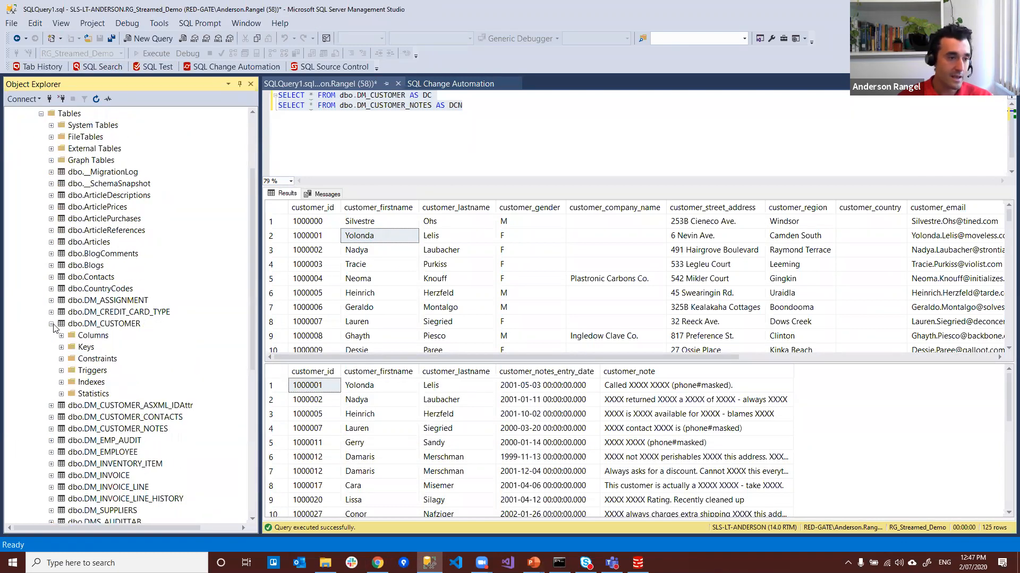
click(52, 324)
click(140, 359)
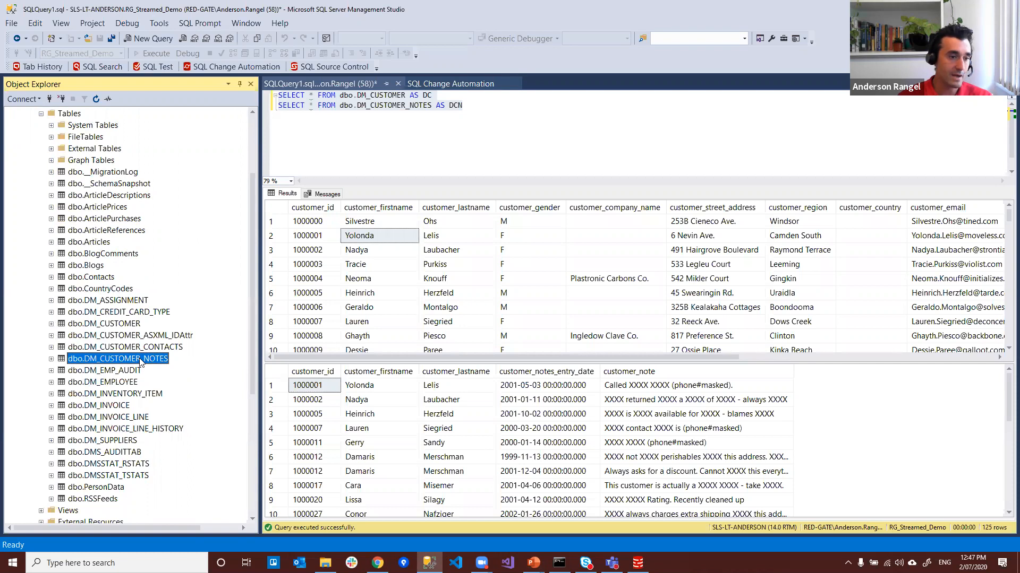
right_click(140, 362)
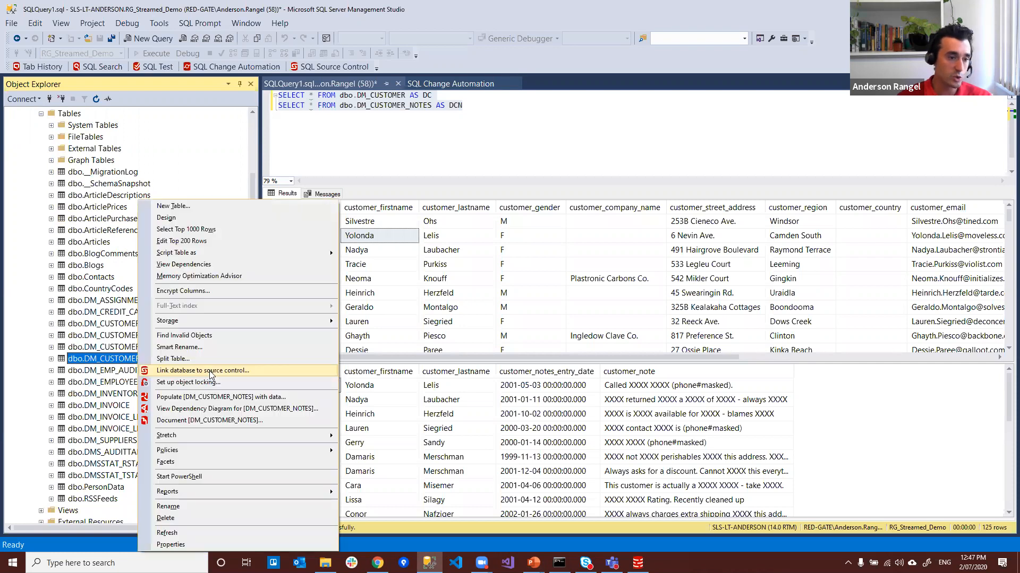
click(192, 519)
click(610, 431)
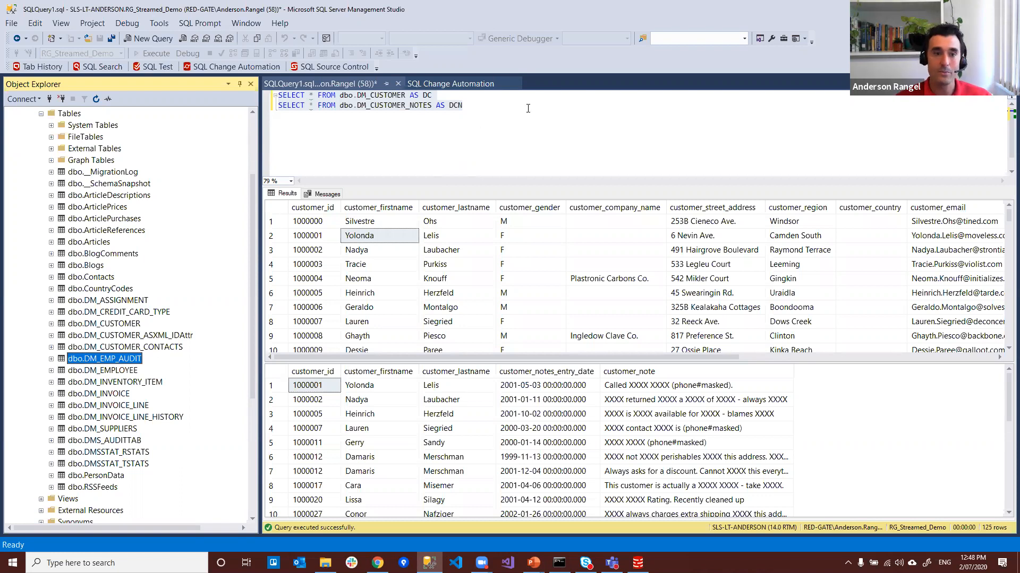
Switch to SQL Clone and reset the RG_Streamed_Demo clone of RGStreamed_Image2 to its original state
click(378, 563)
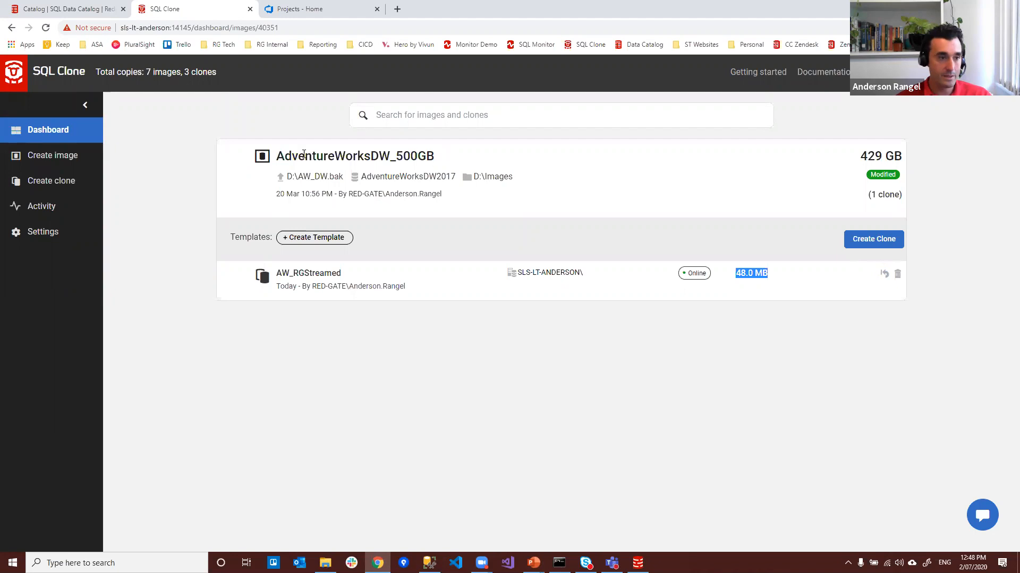
click(51, 132)
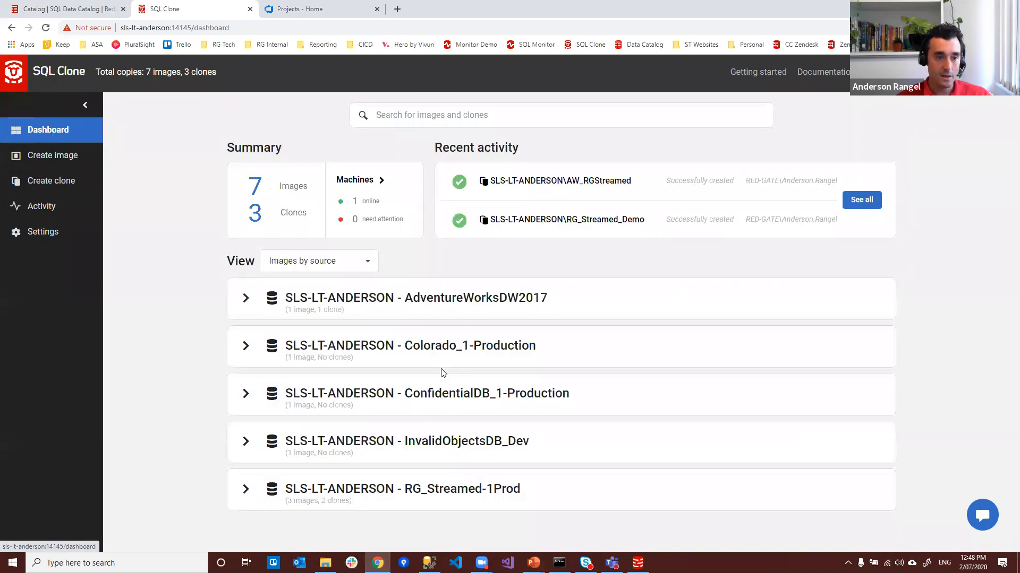
drag(408, 488, 400, 488)
click(316, 521)
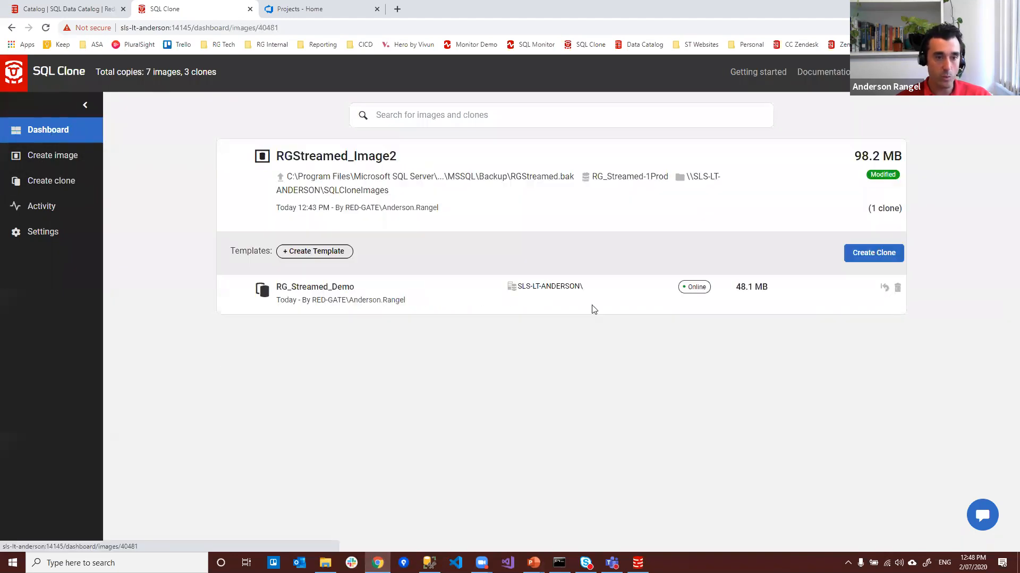
click(884, 287)
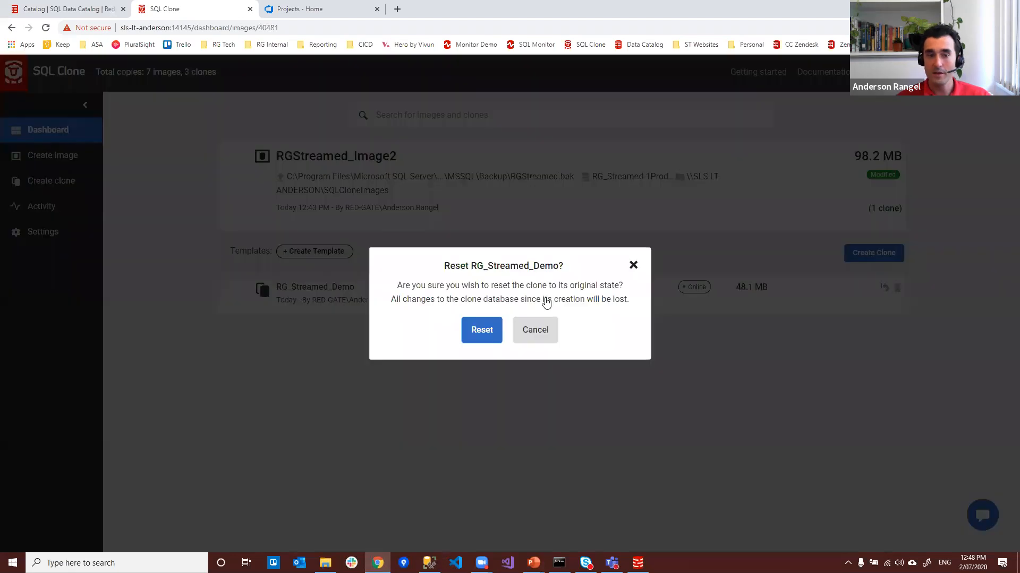
click(482, 330)
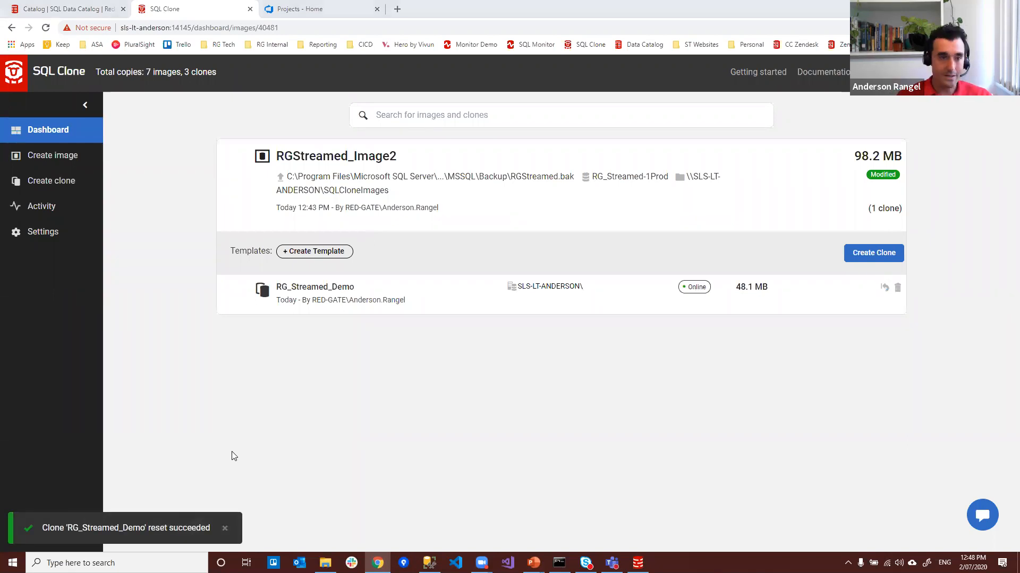
Switch to SQL Server Management Studio, refresh the Tables list of RG_Streamed_Demo and check for the dbo.DM_CUSTOMER_NOTES table
key(alt+Tab)
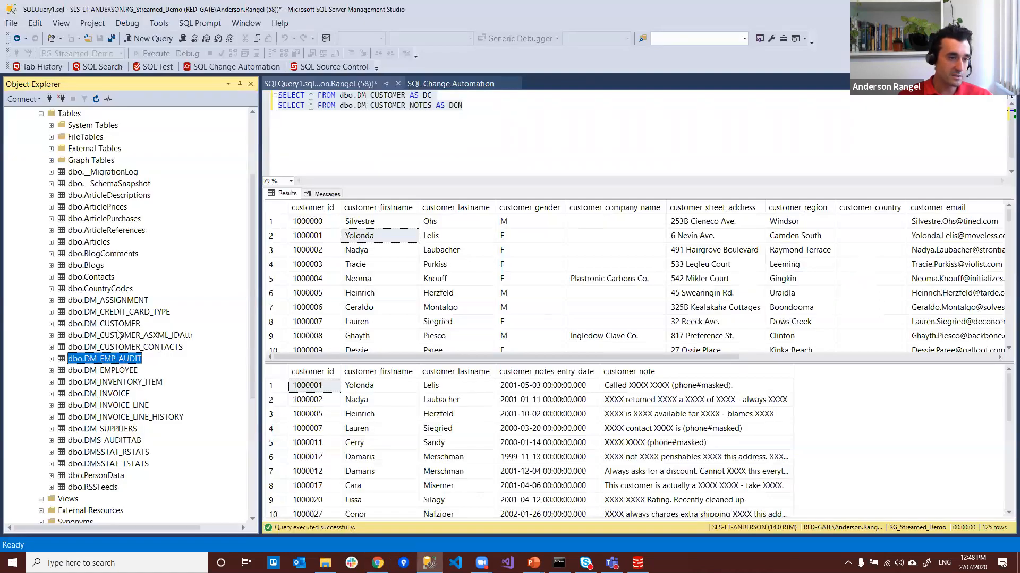
click(66, 114)
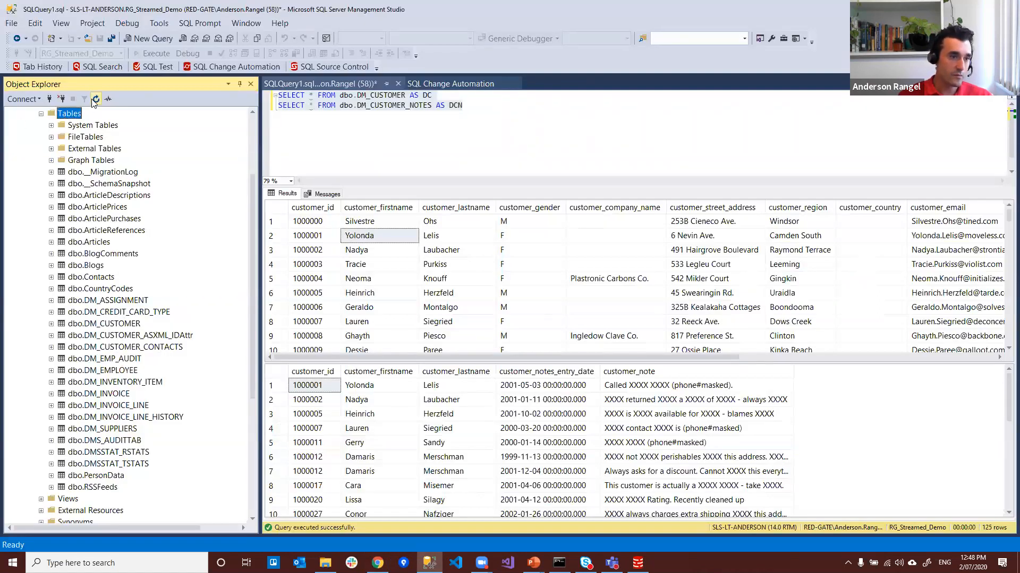
scroll(170, 297, up, 3)
scroll(168, 366, down, 3)
click(157, 371)
click(478, 113)
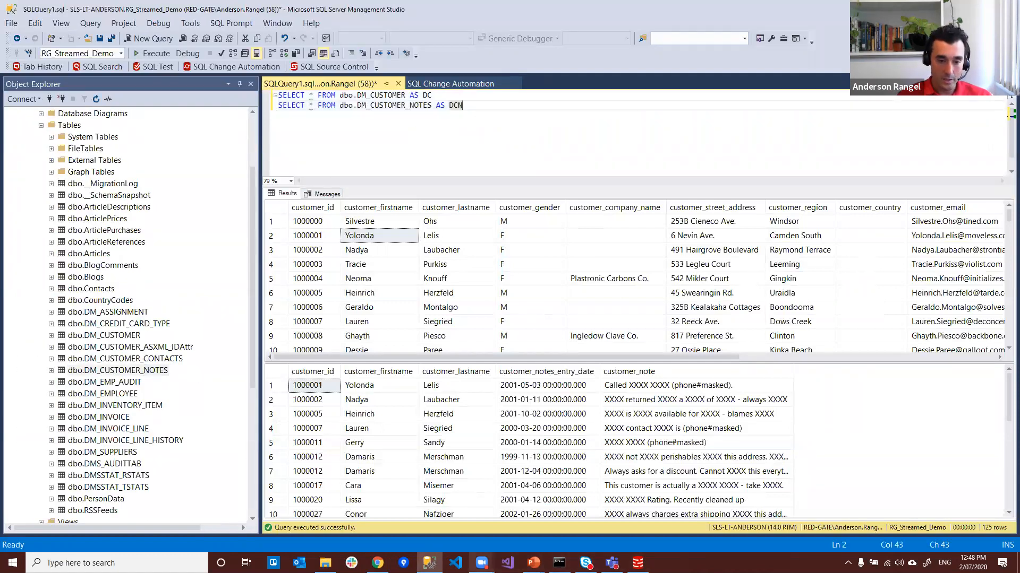
Bring up the clone script in Visual Studio Code, and switch to SQL Clone to view the main dashboard of images and clones
click(458, 560)
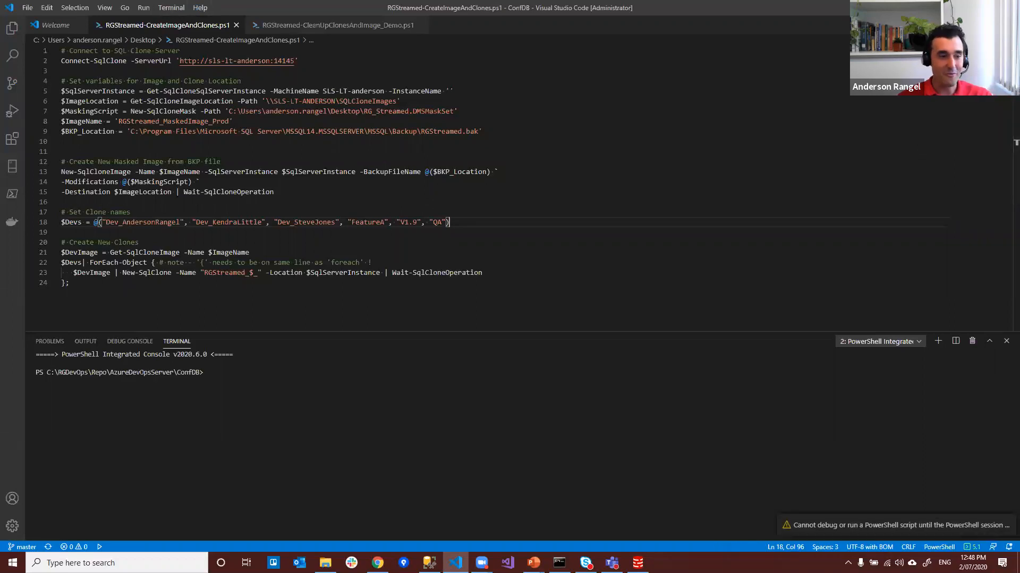
mouse_move(378, 563)
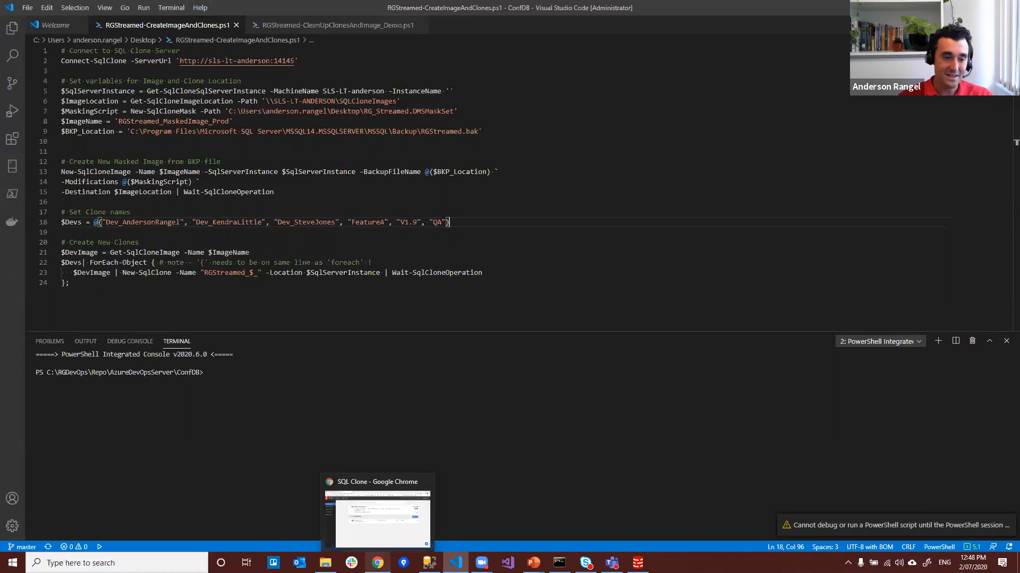
click(383, 533)
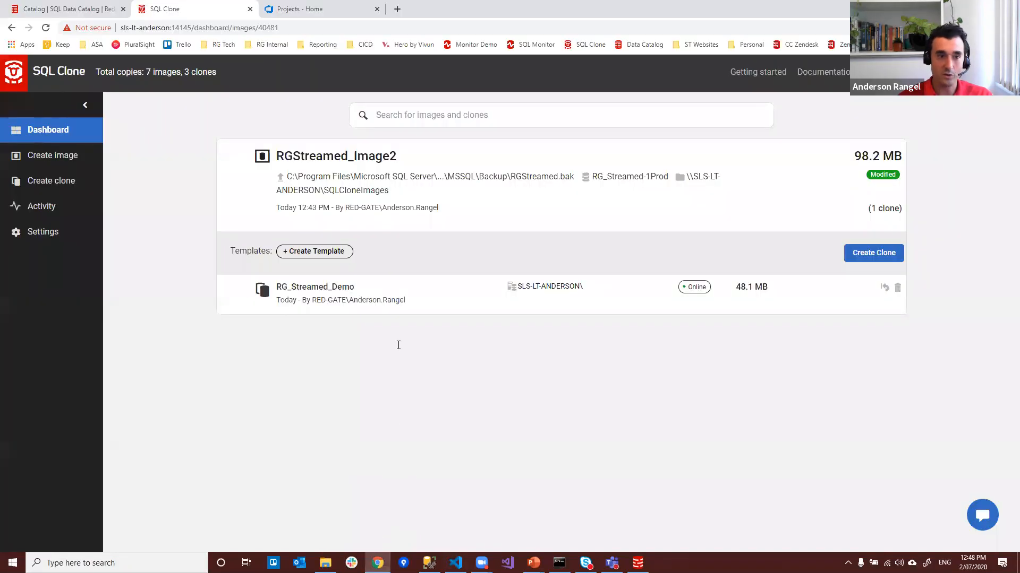
click(44, 131)
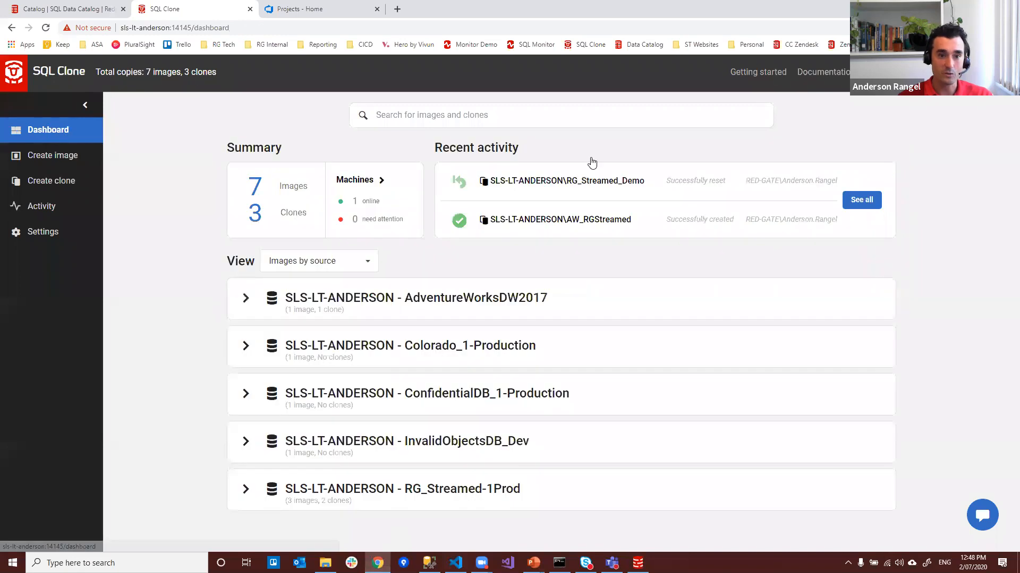
Switch to Visual Studio Code and run the RGStreamed-CreateImageAndClones.ps1 script
key(alt+Tab)
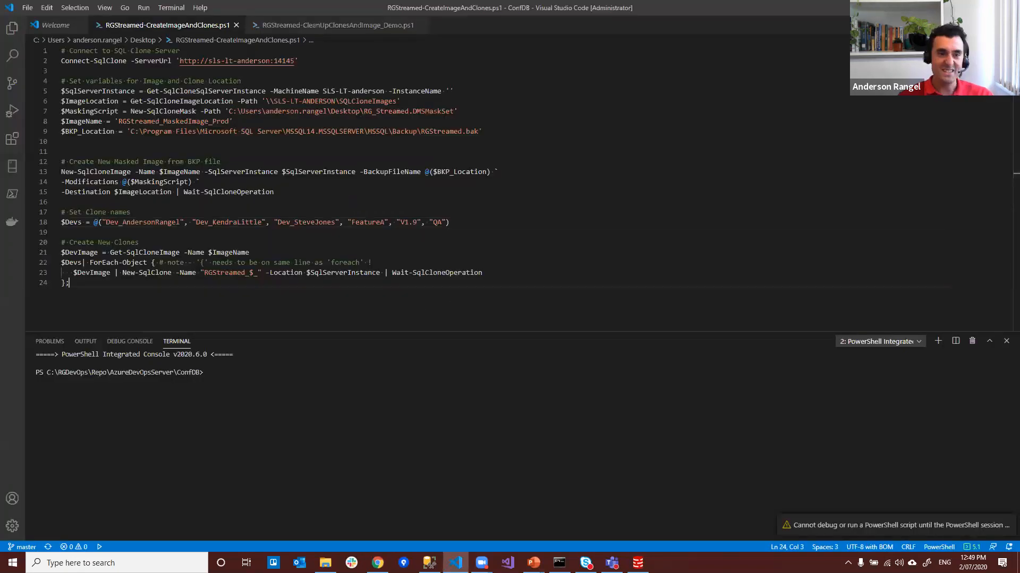
key(F5)
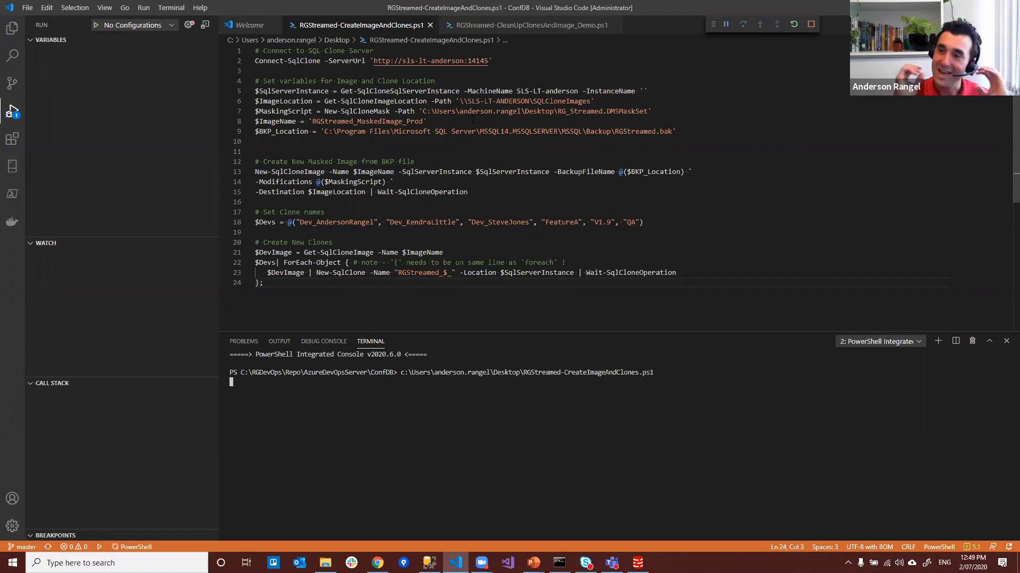
key(alt)
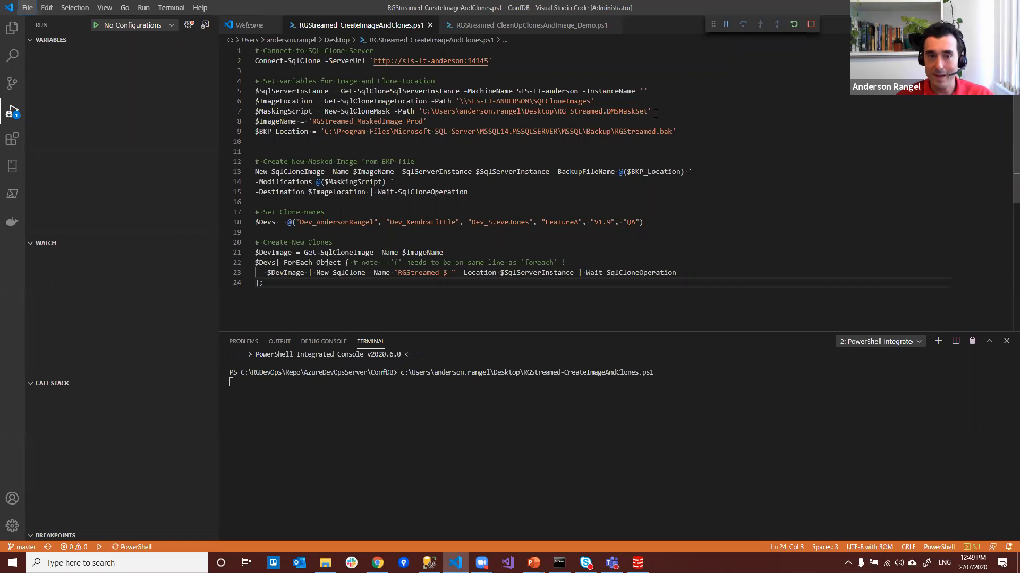
Review the script's image and clone location variables and its New-SqlCloneImage command that builds the masked image from the backup file
drag(665, 118, 532, 102)
click(553, 111)
drag(692, 133, 250, 81)
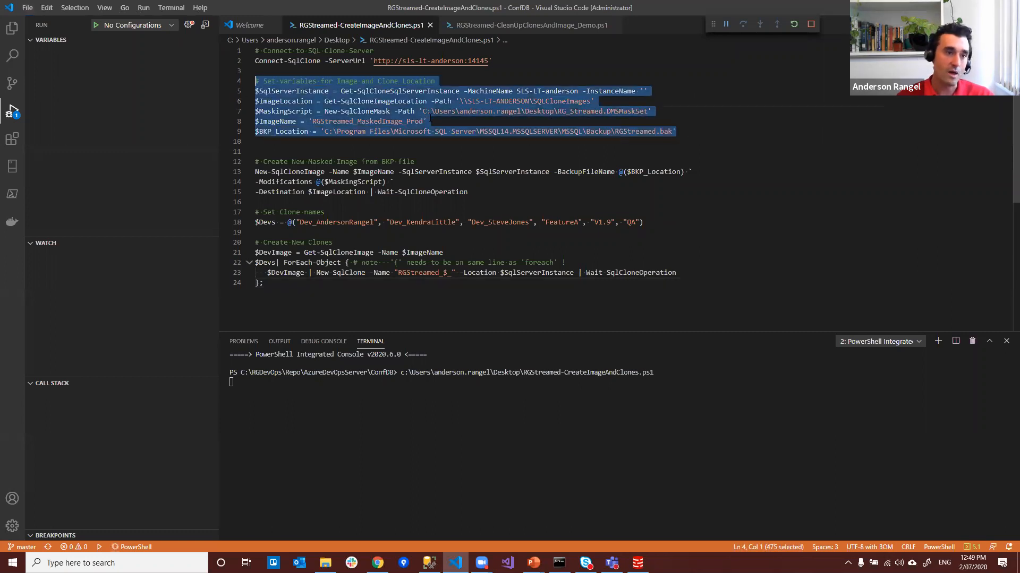
click(732, 149)
drag(492, 193, 223, 175)
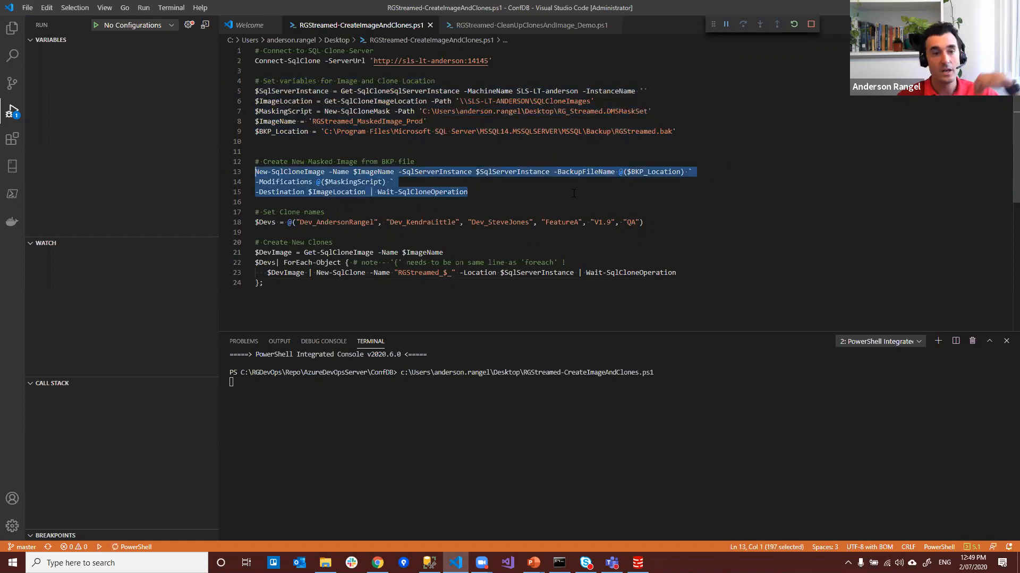
Review the clone names in the script's $Devs array: the developer clones, FeatureA, V1.9 and QA
drag(668, 222, 254, 222)
click(749, 214)
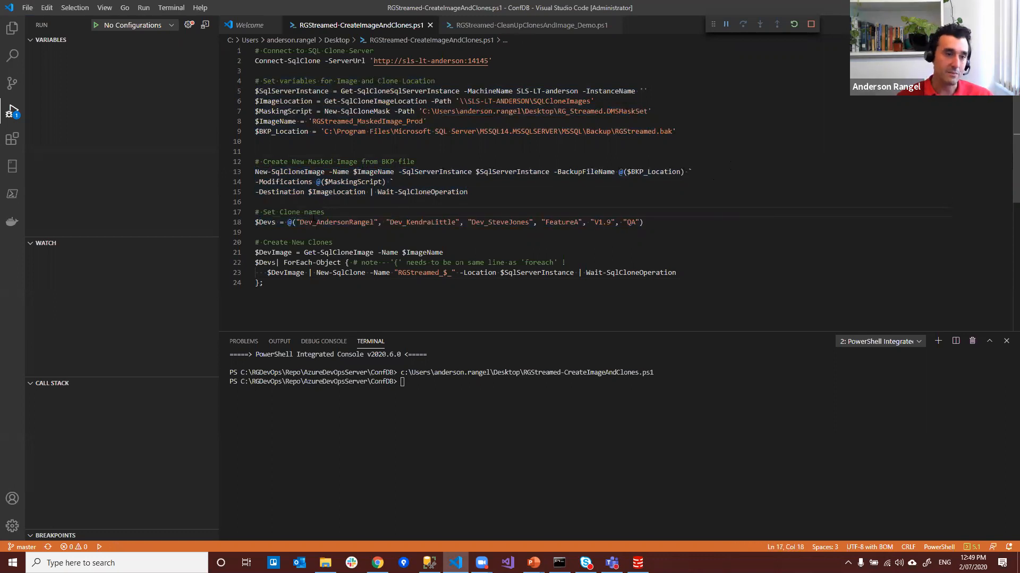
drag(300, 222, 536, 226)
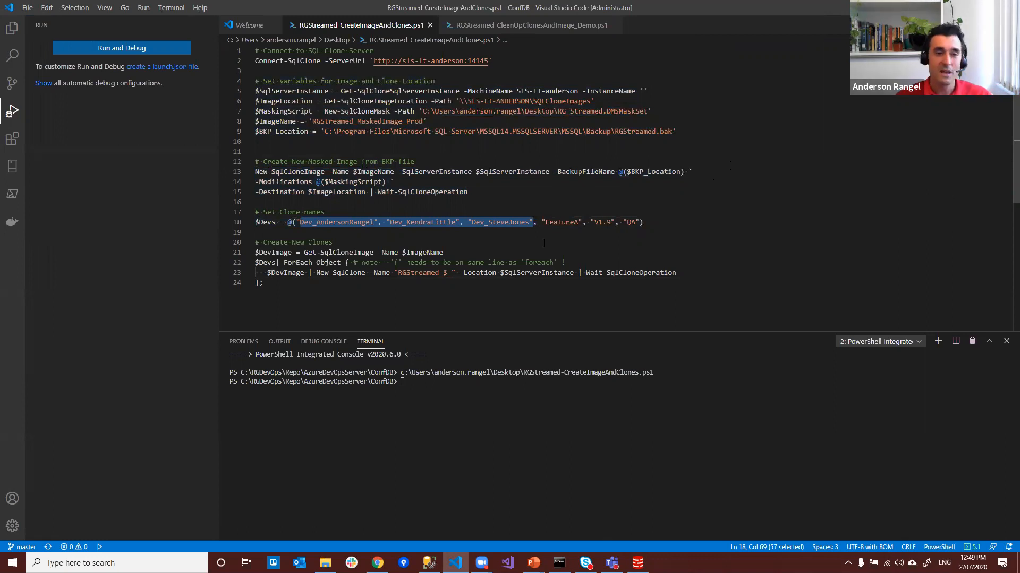
double_click(561, 222)
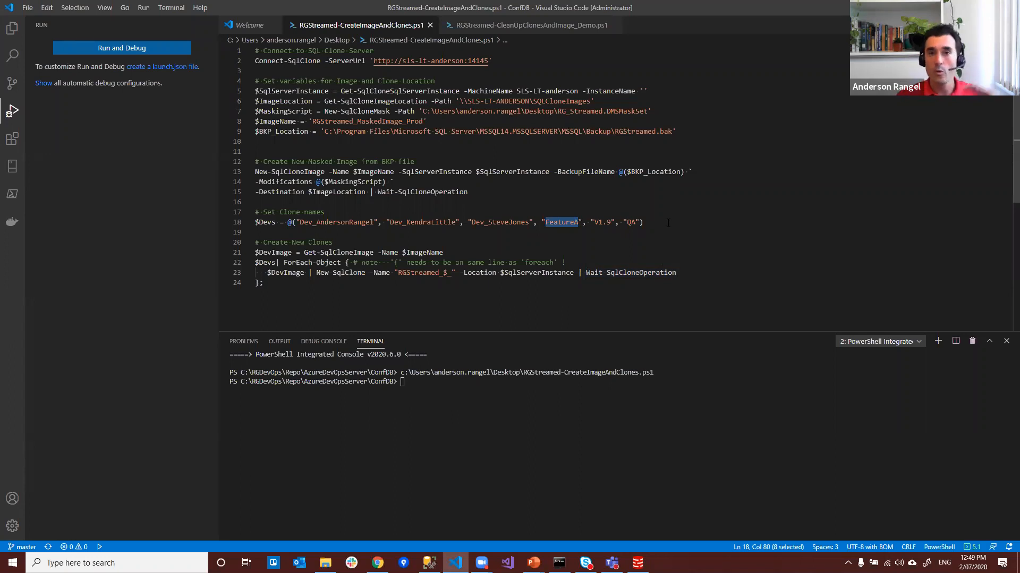
drag(590, 225, 615, 225)
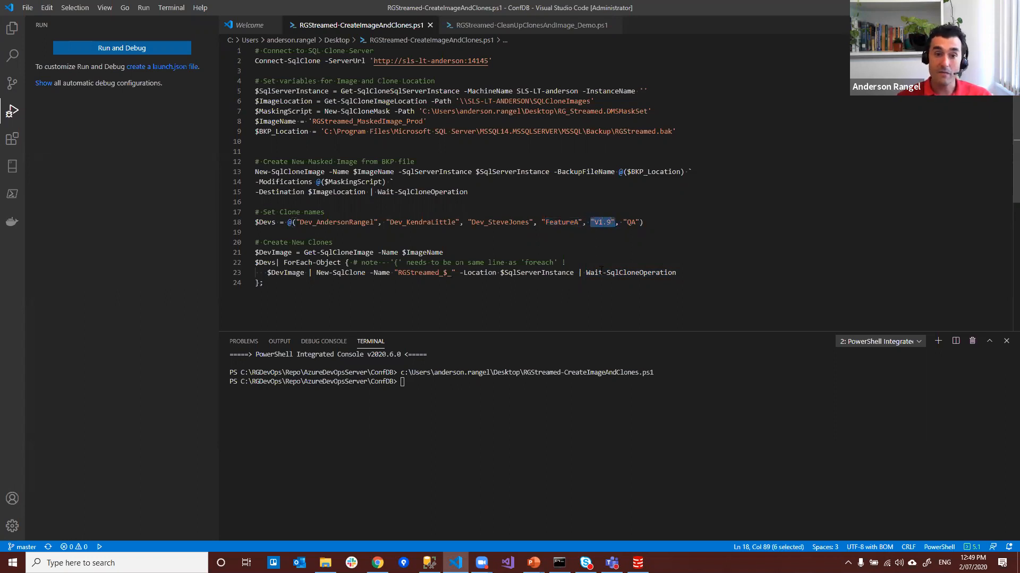
drag(626, 222, 635, 222)
click(653, 223)
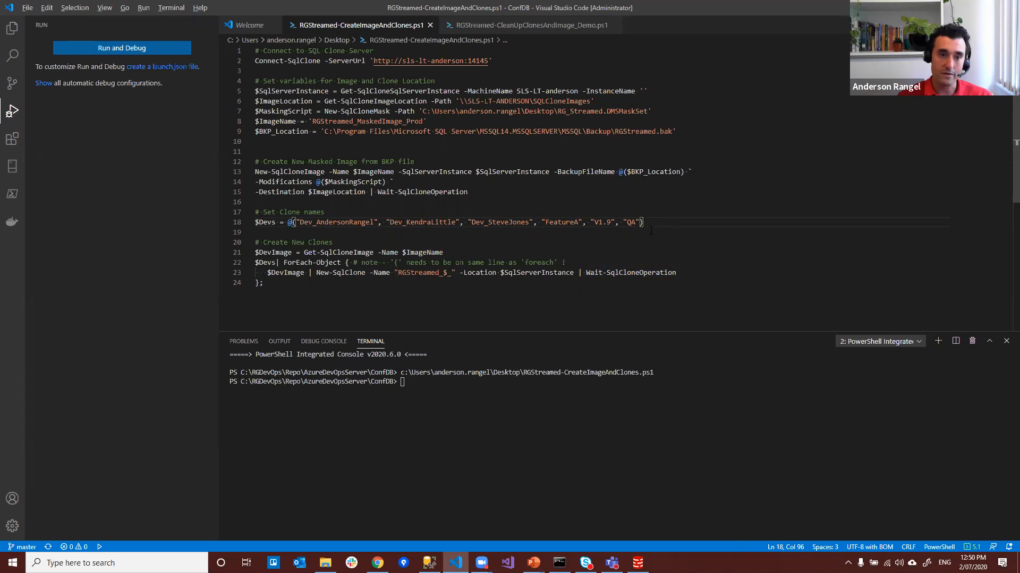
Switch to SQL Clone and check the activity log for the image and clone creation operations
key(alt+Tab)
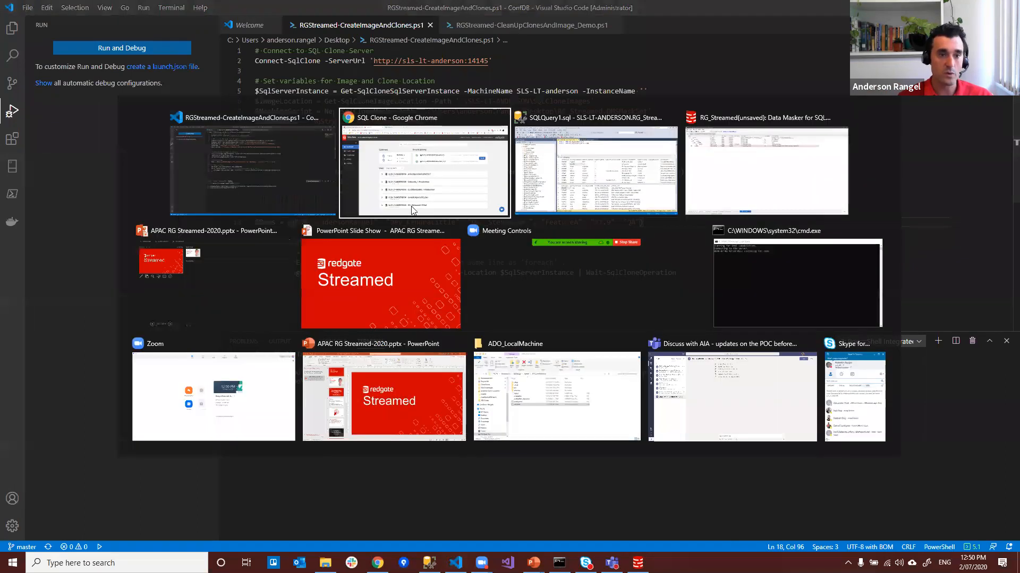
click(57, 212)
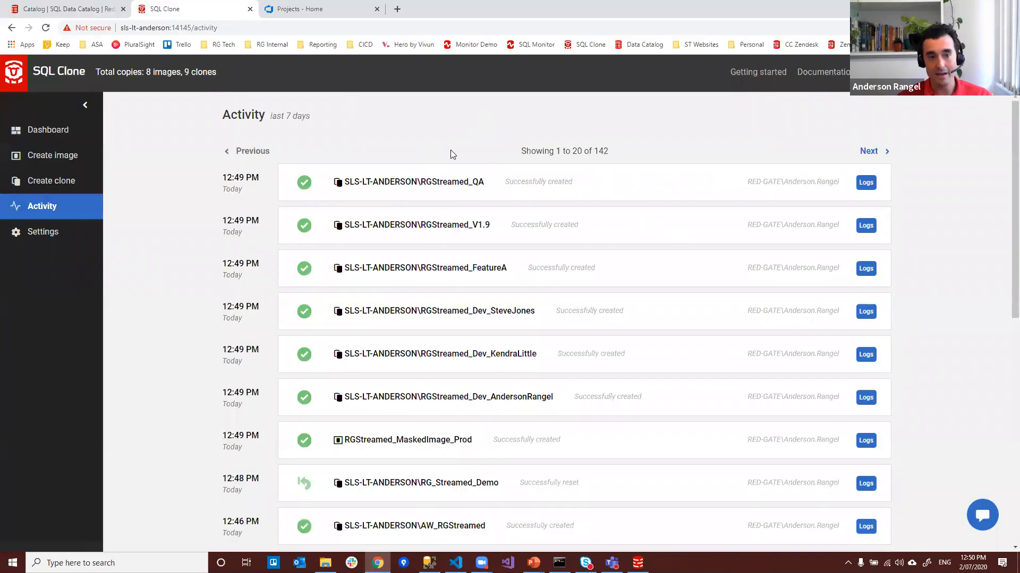
Switch to SQL Server Management Studio and refresh the server's Databases list to check for the scripted RGStreamed clones
key(alt+Tab)
key(Tab)
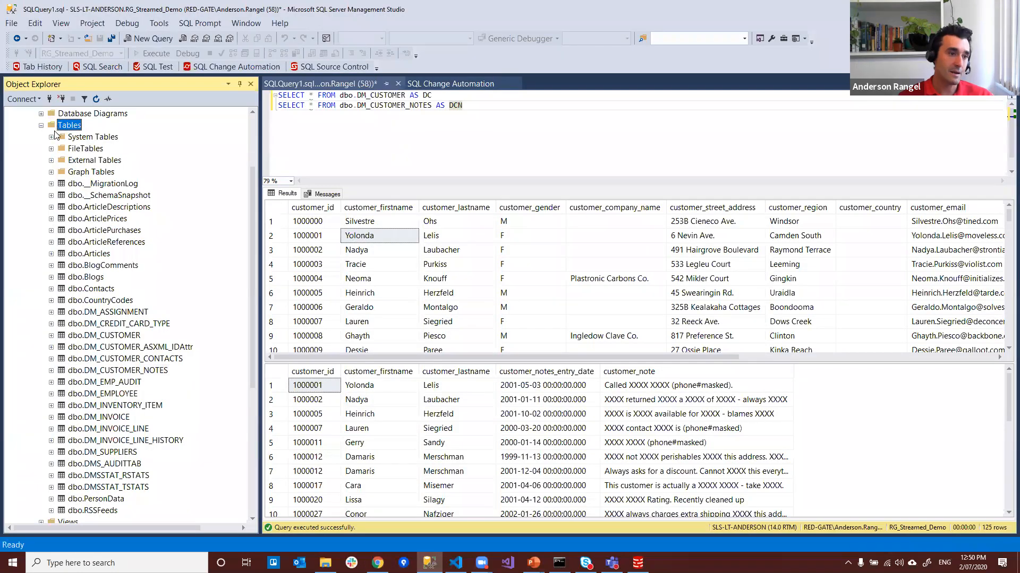
scroll(65, 131, up, 3)
click(60, 114)
click(56, 127)
click(96, 99)
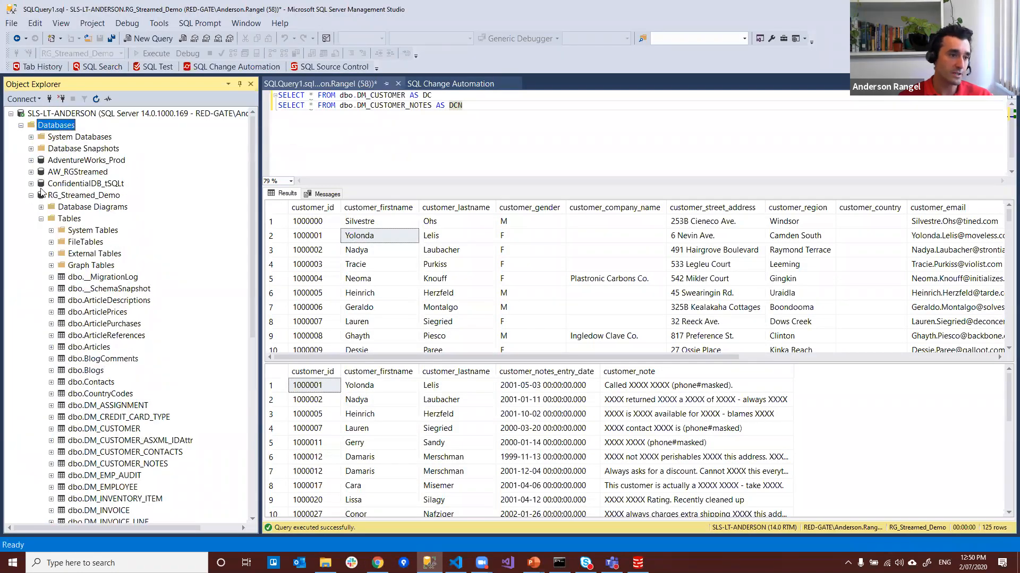
click(97, 99)
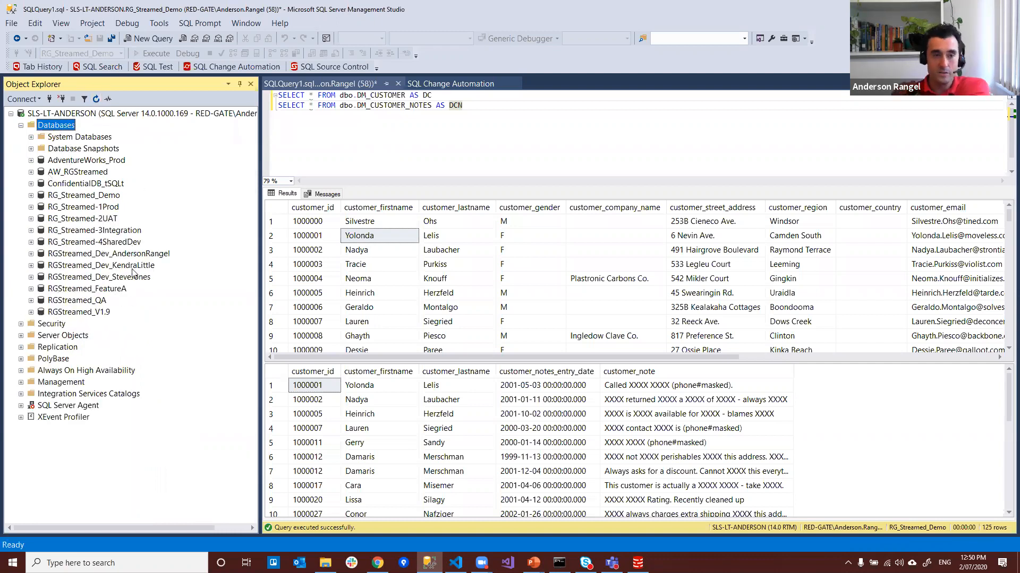
click(406, 139)
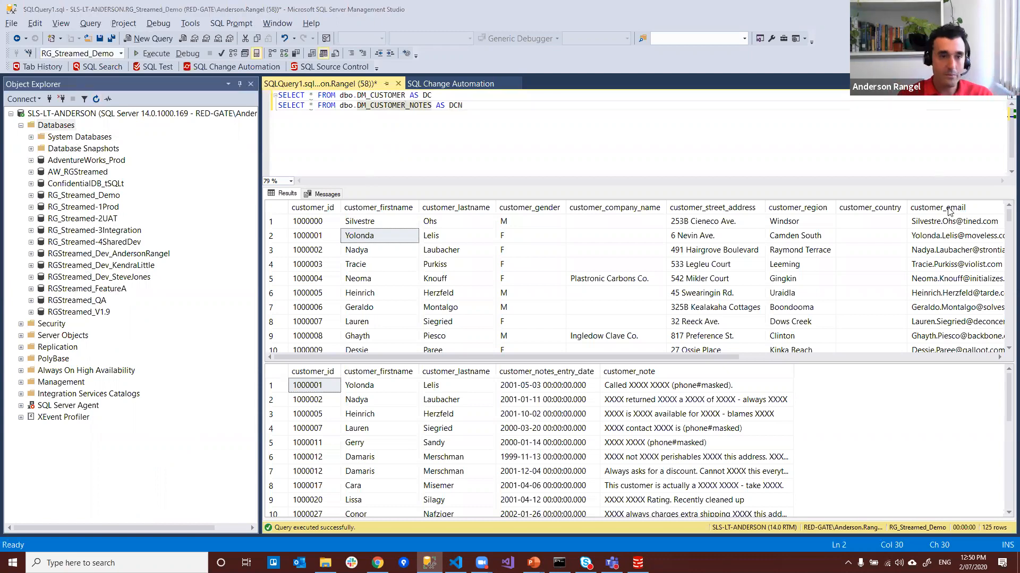
key(alt+Tab)
key(alt+Tab)
key(alt+Tab)
key(alt+Tab)
key(alt+Tab)
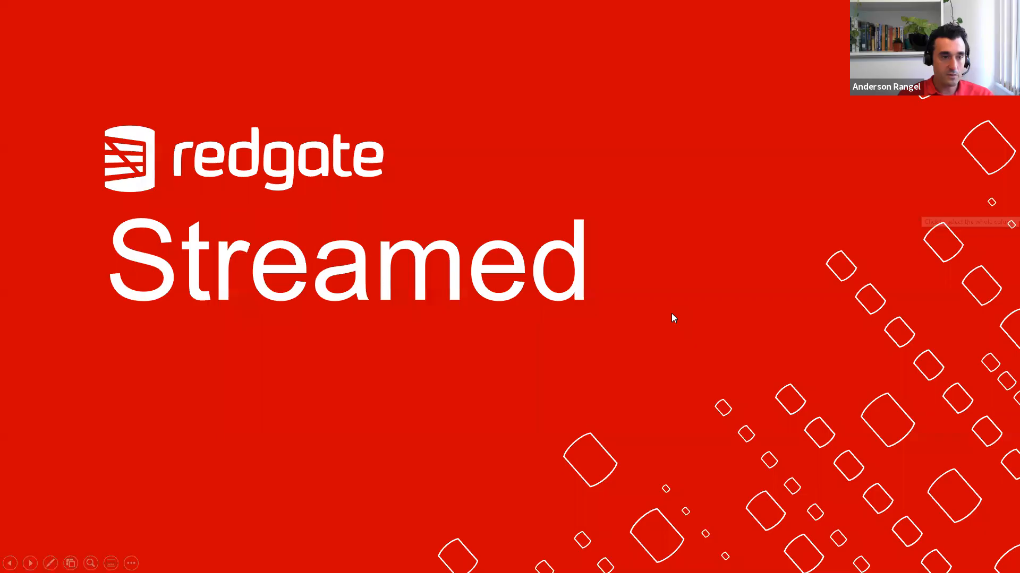
click(505, 277)
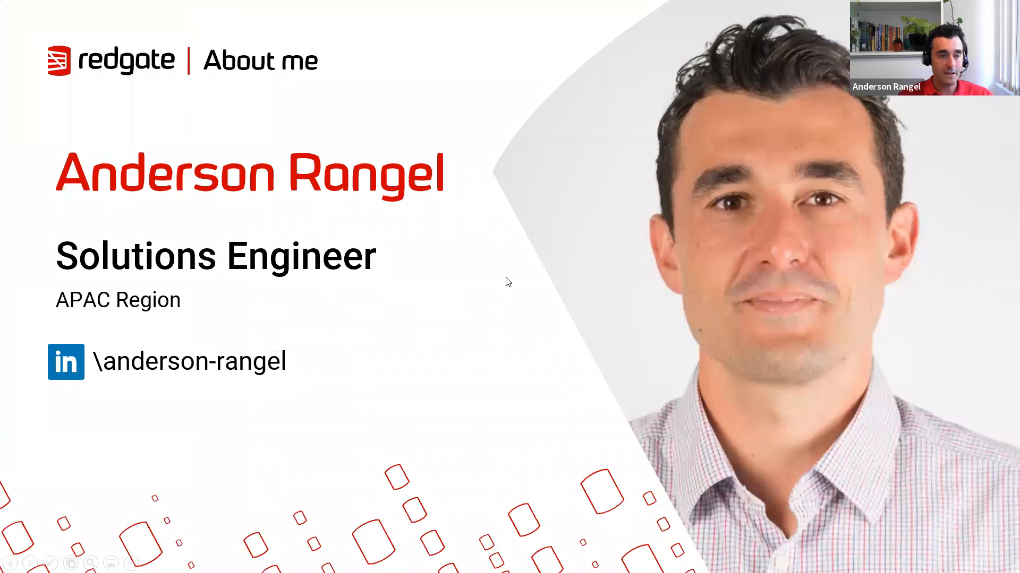
click(506, 277)
click(505, 277)
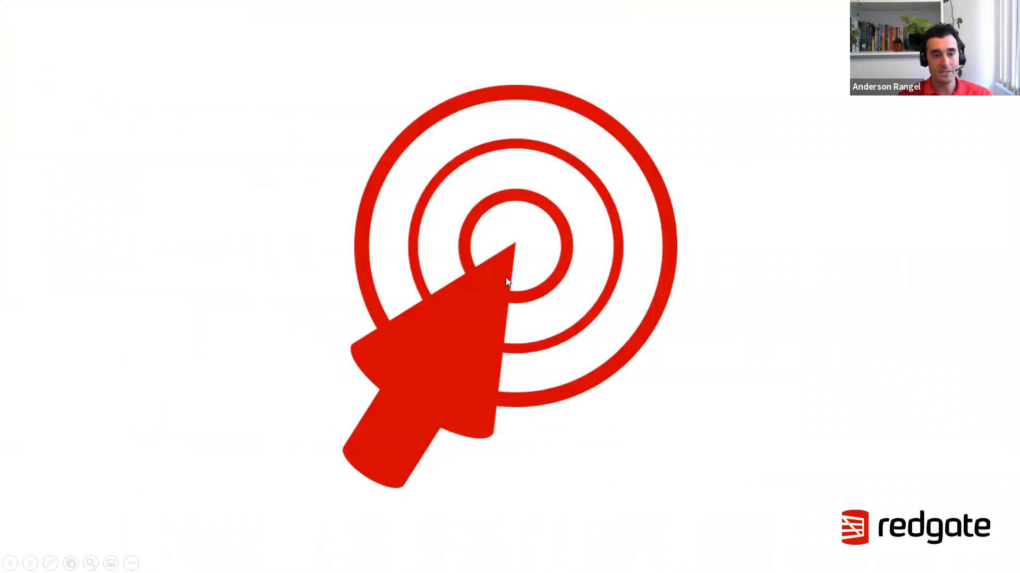
click(506, 277)
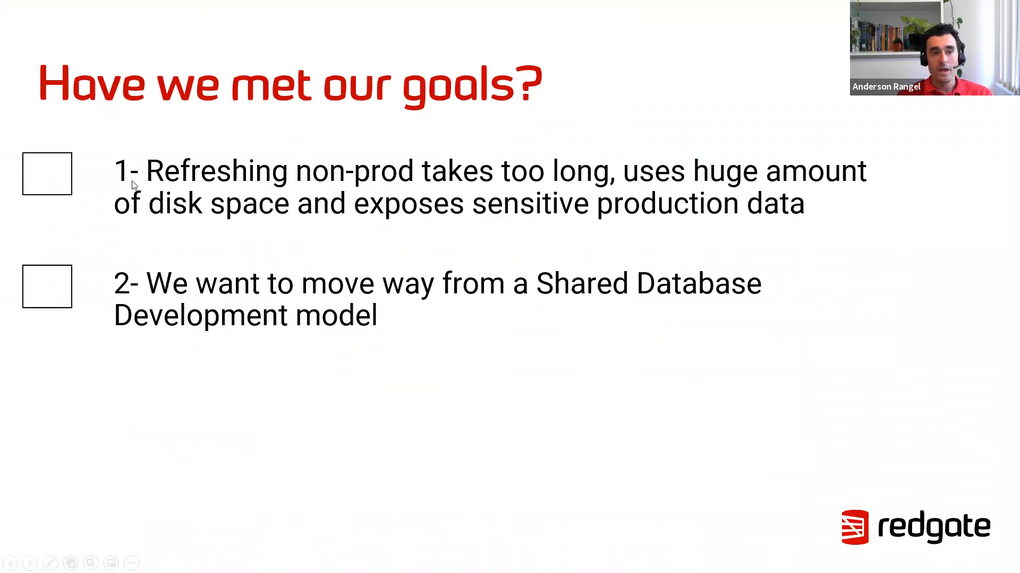